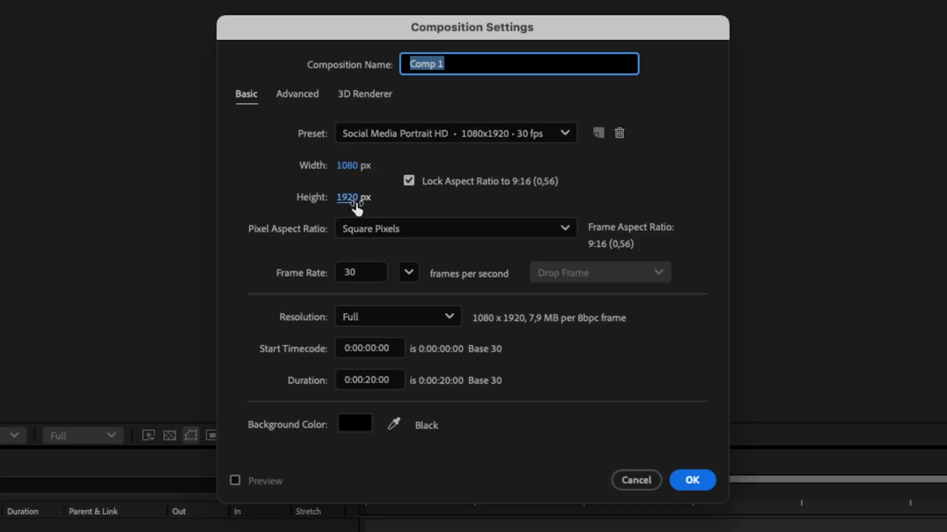
Confirm the portrait comp and paste 'Hard work wins when talent stops trying.' as a text layer.
click(692, 480)
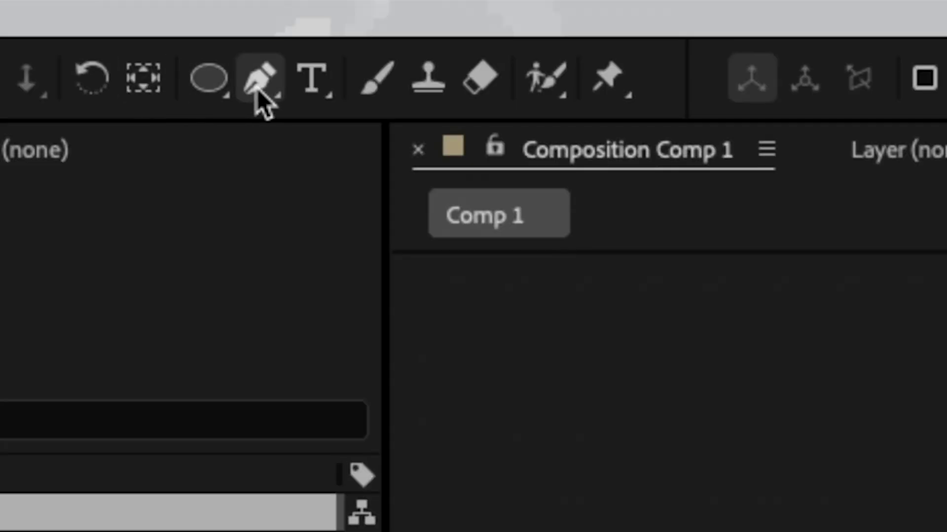
click(307, 83)
click(478, 238)
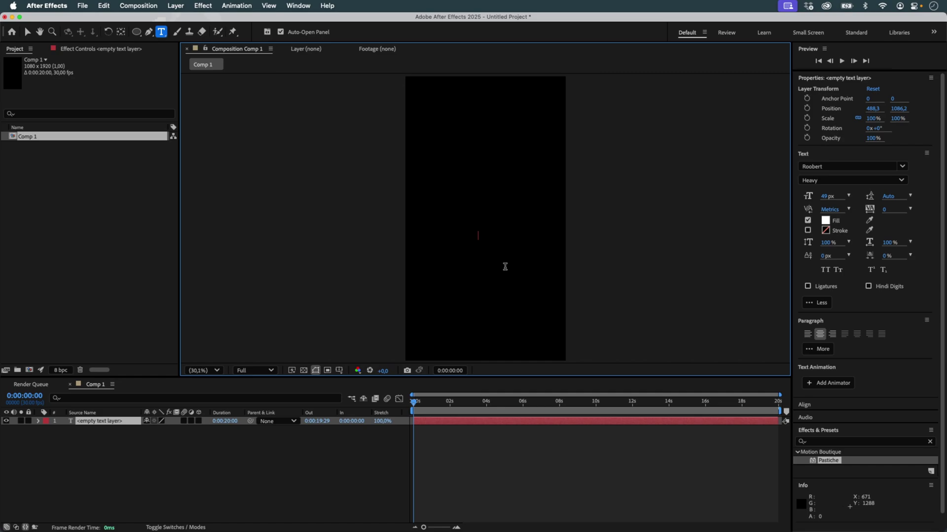
text(Hard work wins when talent stops trying.)
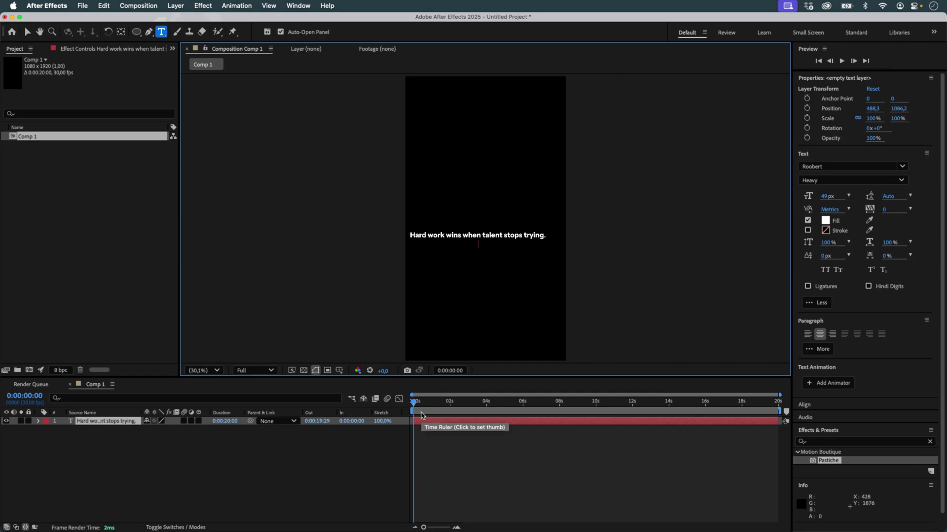
key(Escape)
click(327, 507)
key(slash)
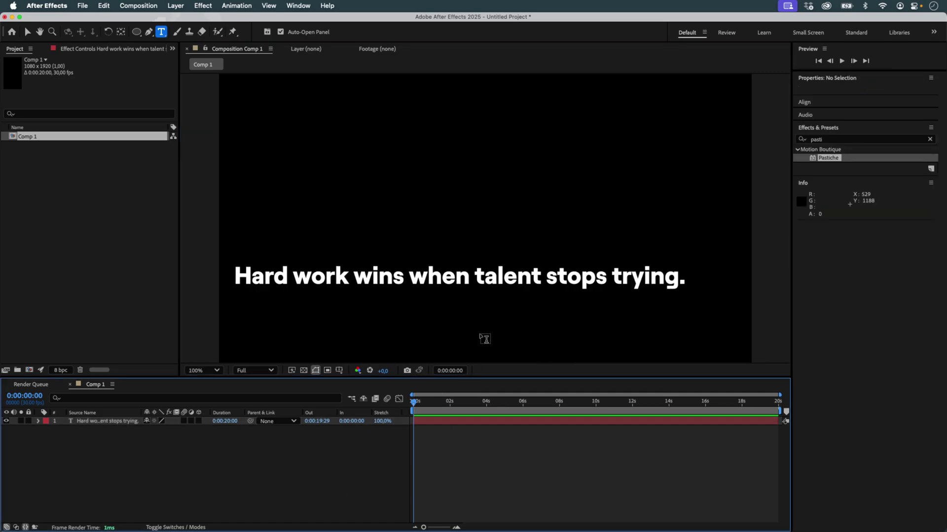
key(v)
click(109, 422)
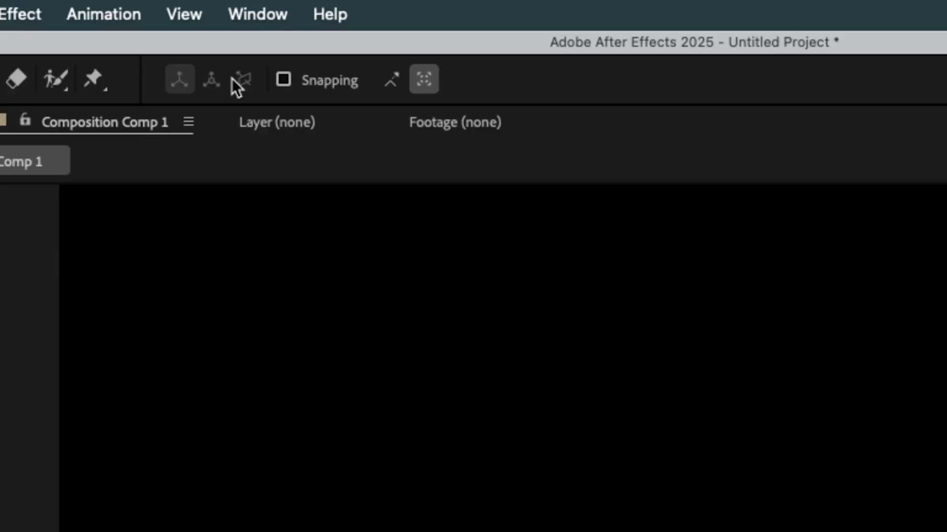
Run DecomposeText with Words and Approx. position to split the sentence into word layers.
click(254, 14)
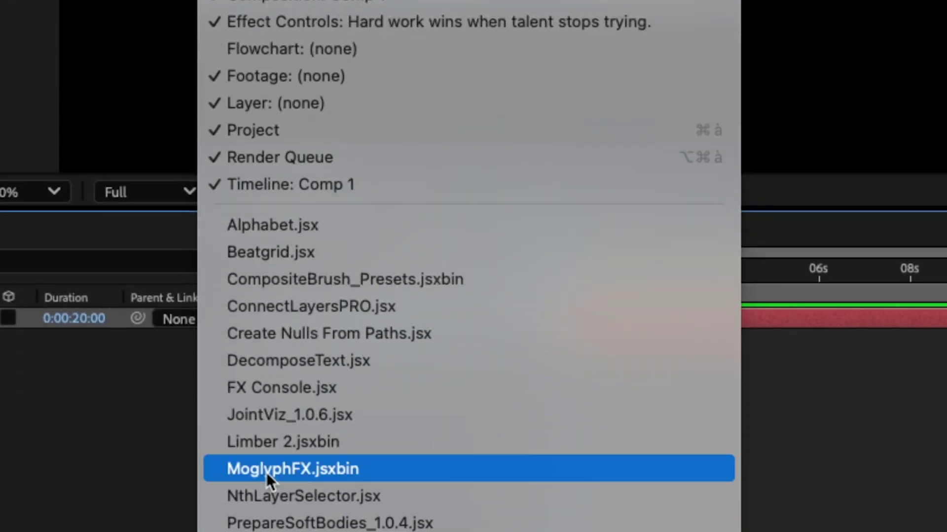
click(387, 302)
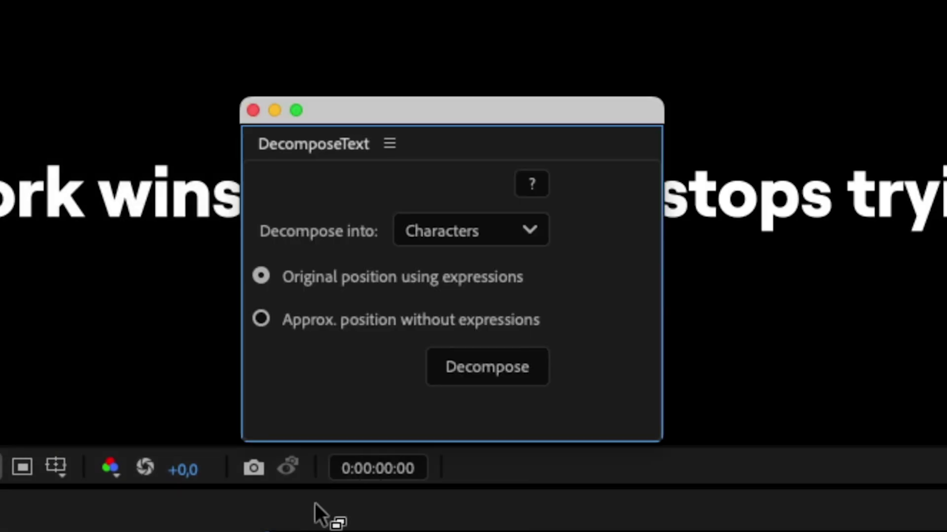
click(334, 316)
click(480, 222)
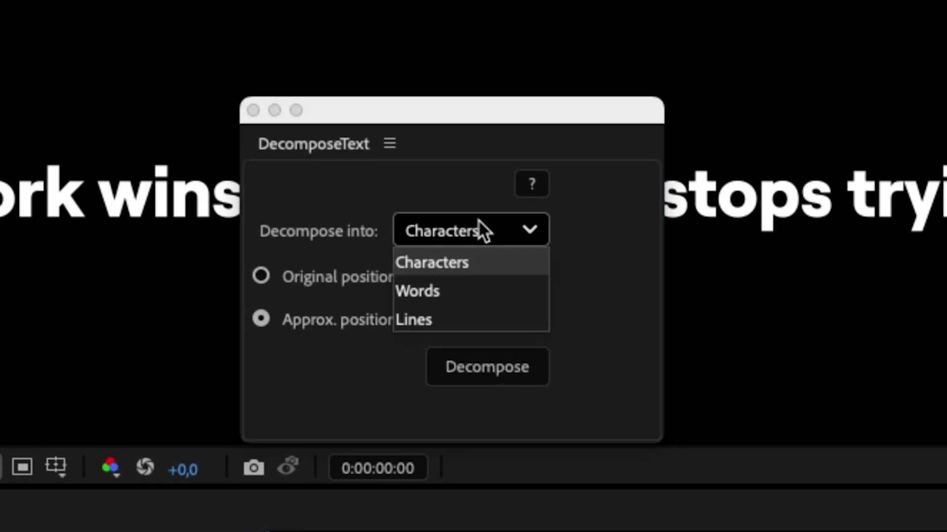
click(454, 297)
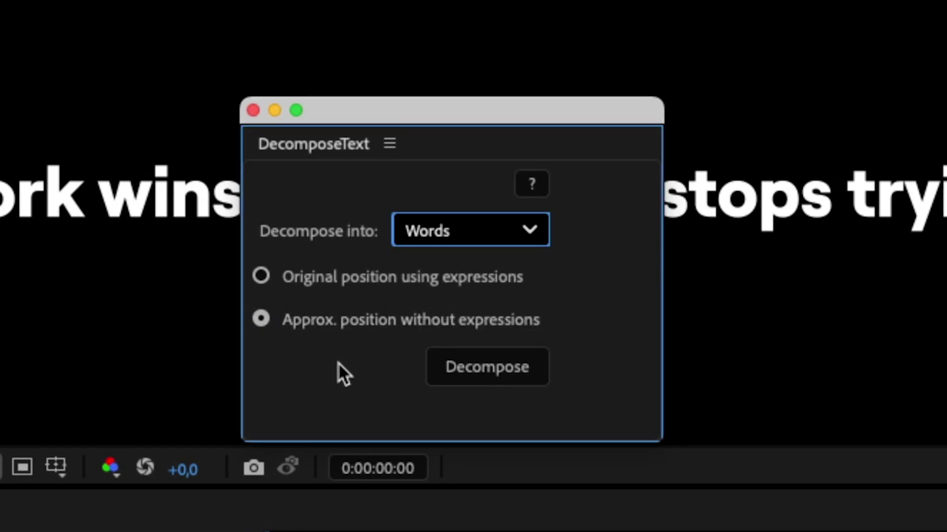
click(497, 365)
Delete the original sentence layer and fit all seven word layers to the comp width.
click(253, 110)
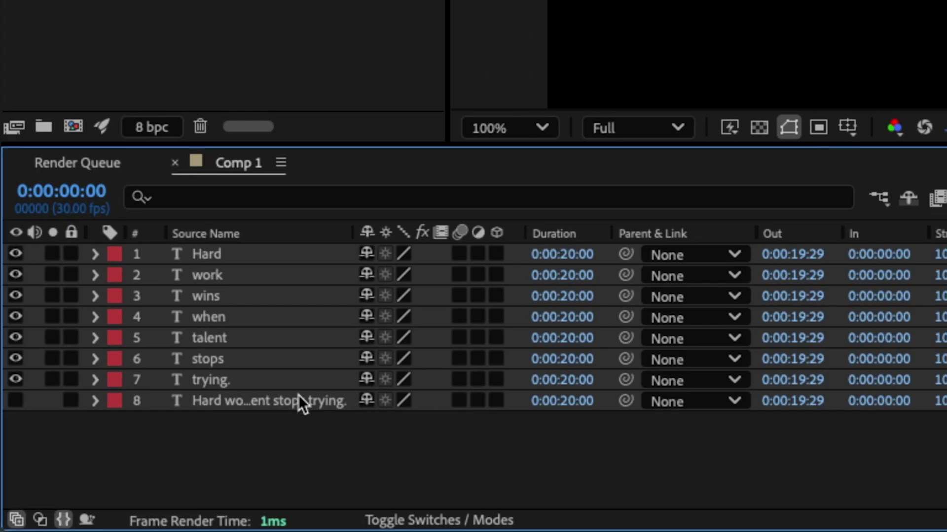
click(119, 478)
key(Delete)
drag(103, 492, 88, 417)
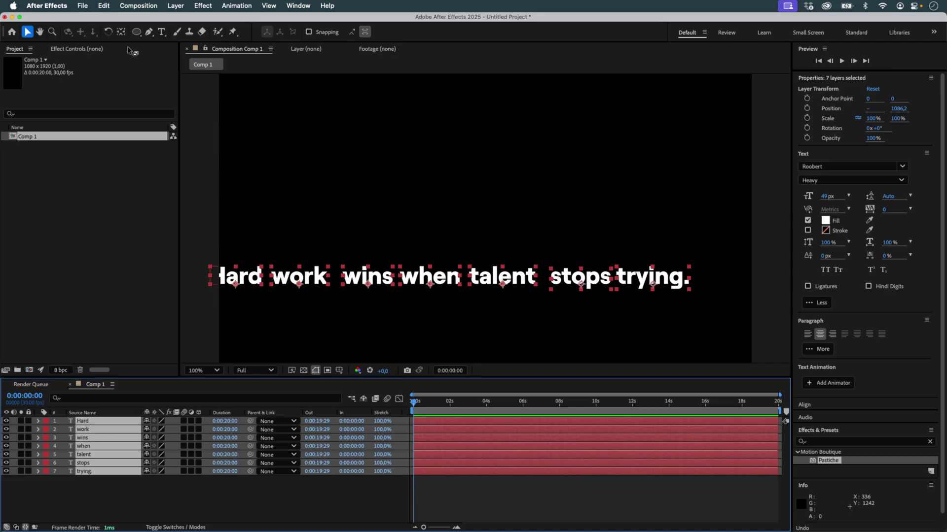
click(199, 7)
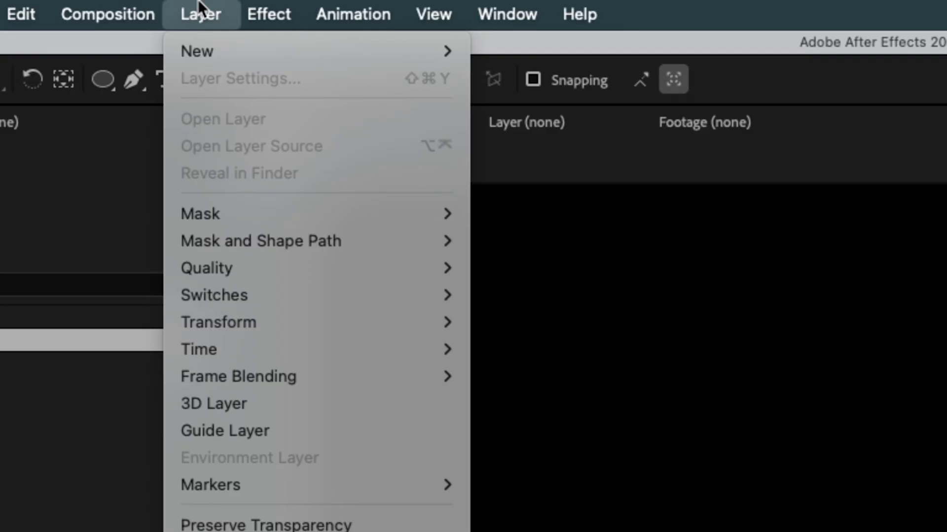
mouse_move(278, 101)
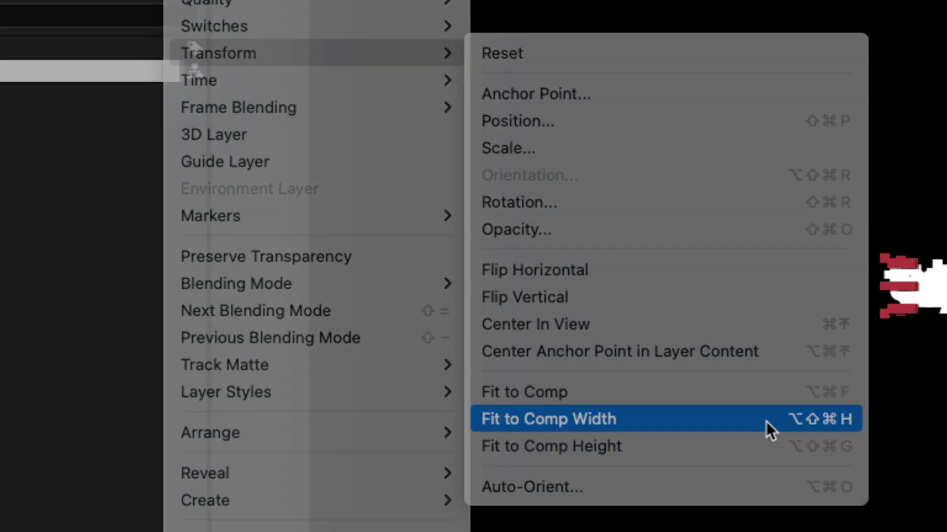
click(767, 420)
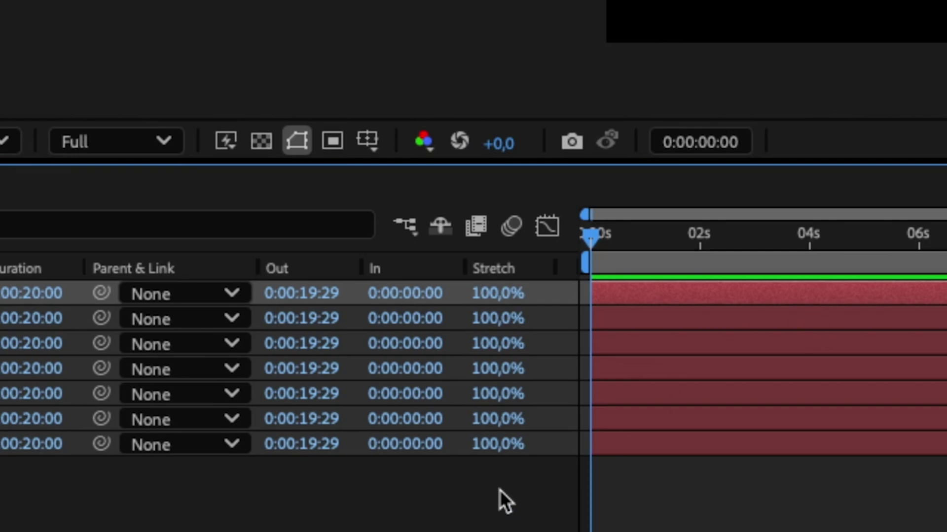
Split all word layers at one second and delete their second halves.
key(shift+Page_Down)
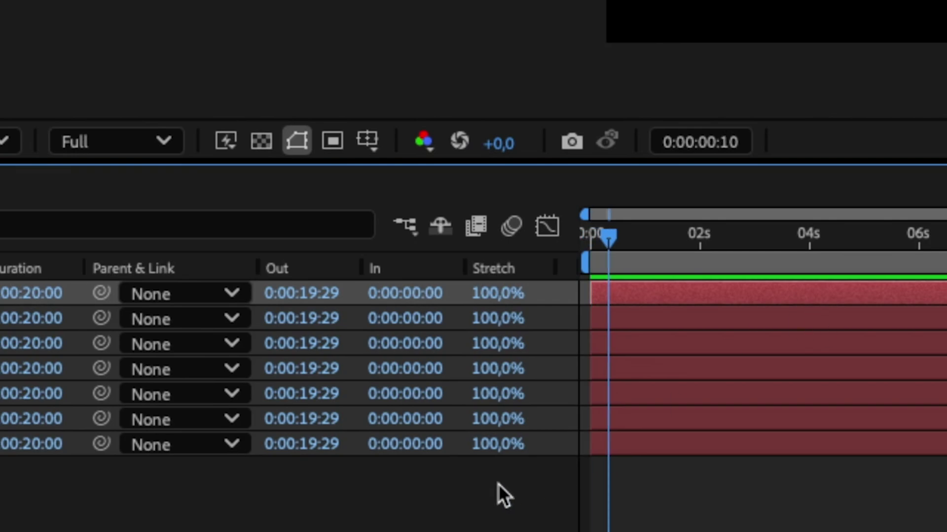
key(shift+Page_Down)
key(shift+Page_Down)
key(ctrl+shift+d)
key(Delete)
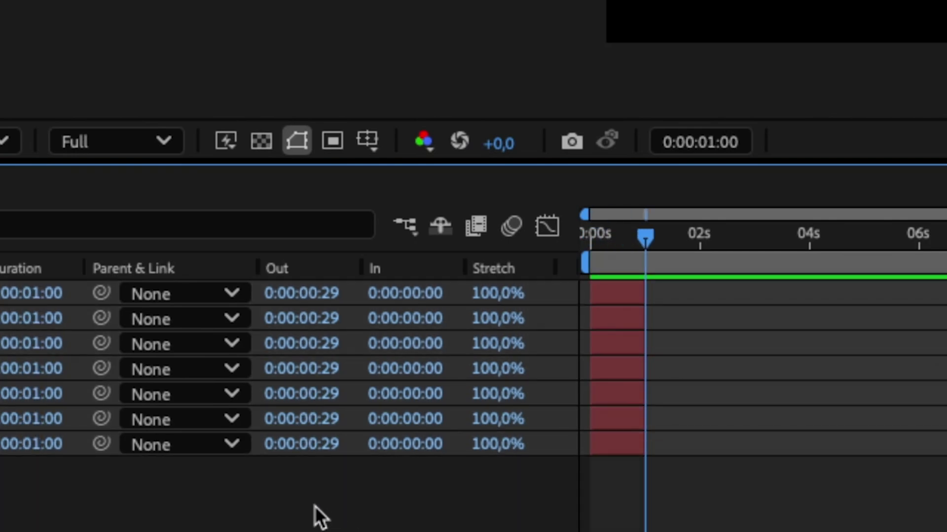
key(Home)
With the proportional grid shown, move 'work' and 'stops' down and 'when' up.
click(365, 142)
click(463, 207)
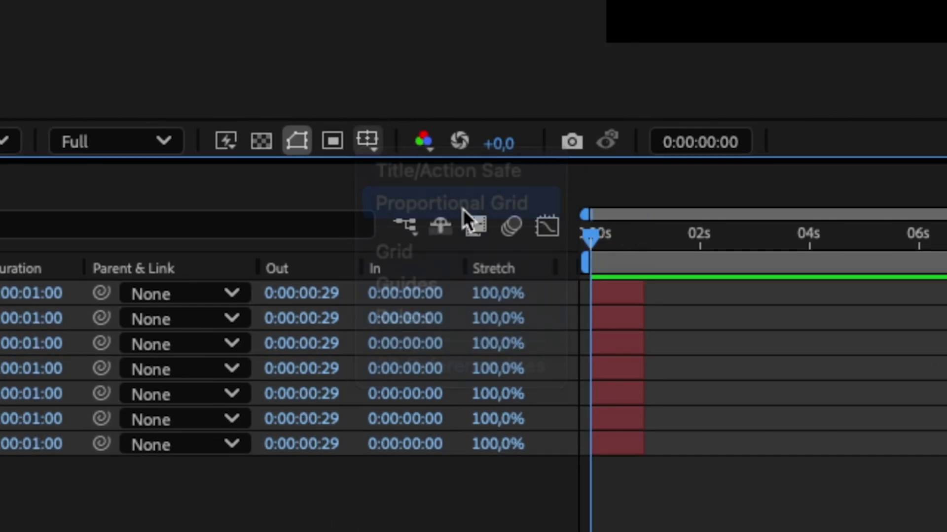
click(84, 430)
drag(491, 222, 490, 294)
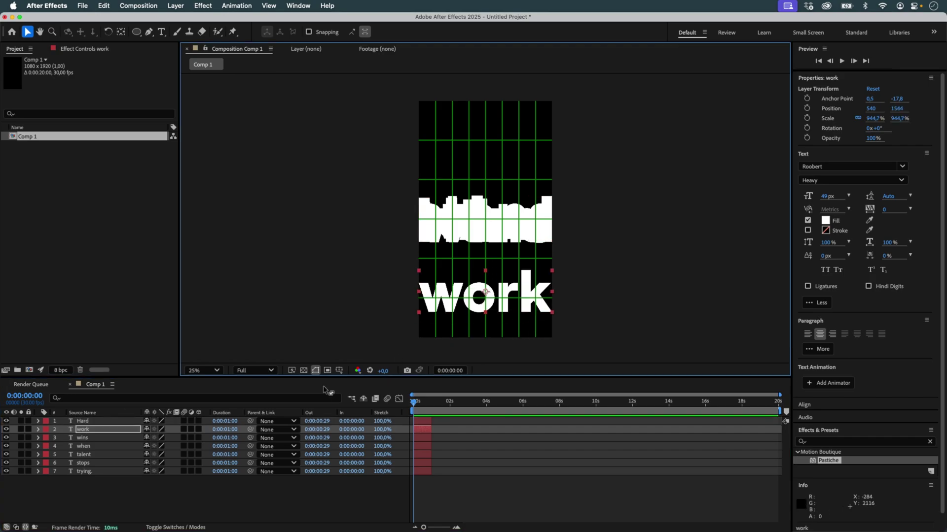
click(84, 446)
drag(515, 227, 516, 143)
click(84, 454)
click(86, 463)
drag(493, 222, 493, 295)
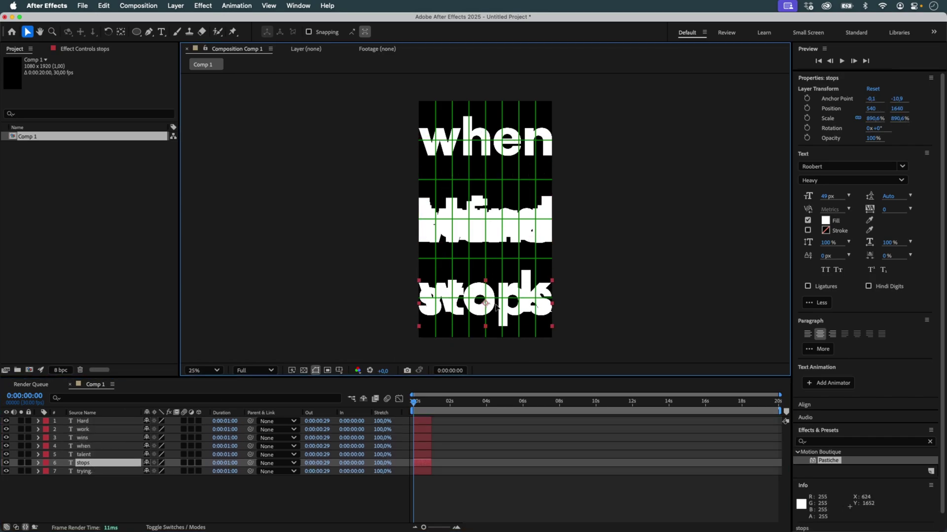
click(87, 471)
click(339, 371)
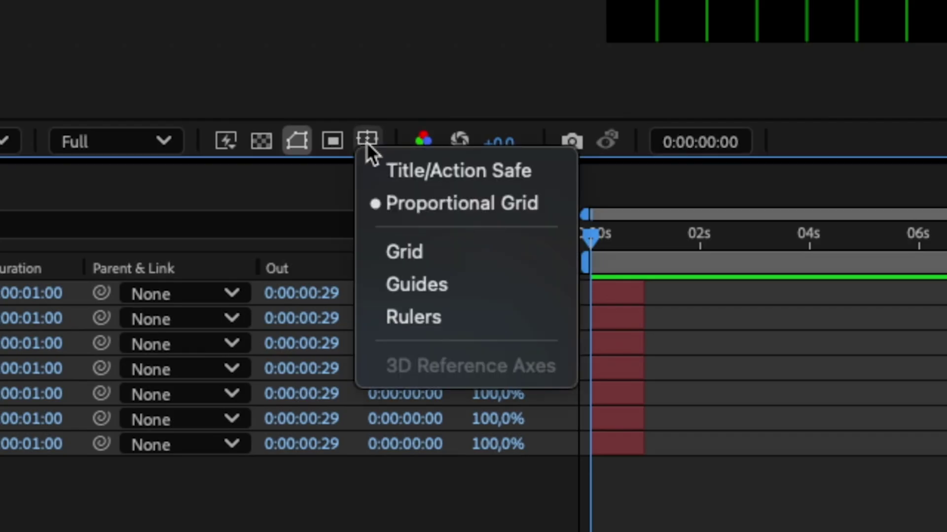
Hide the grid and sequence the seven word layers one after another.
click(389, 204)
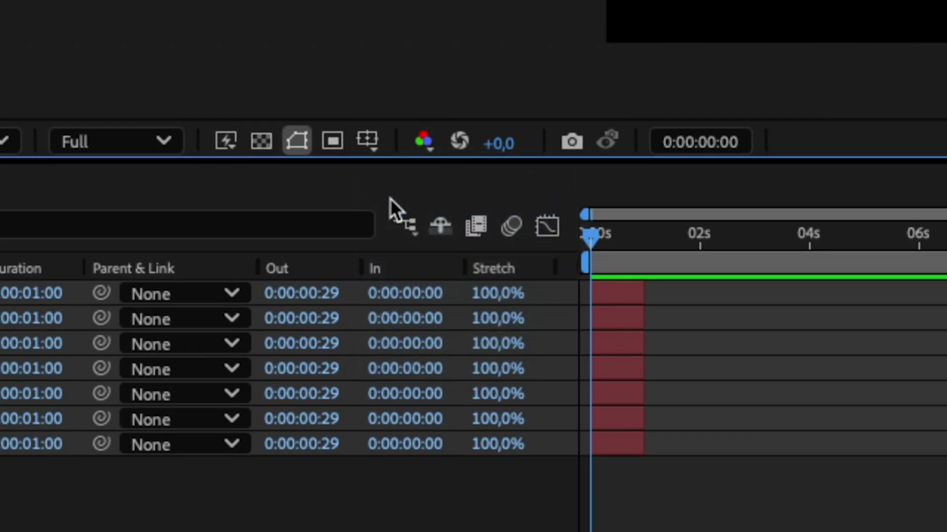
drag(327, 433, 168, 222)
right_click(268, 299)
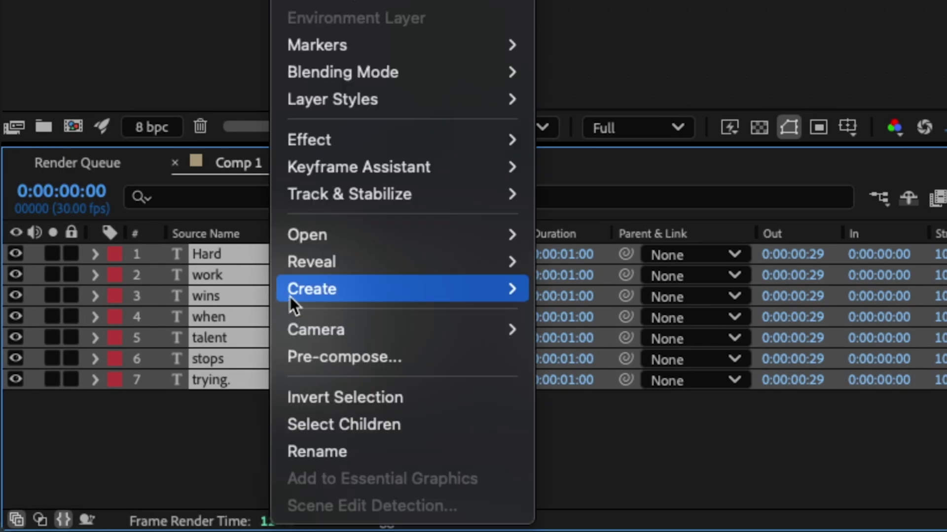
mouse_move(434, 156)
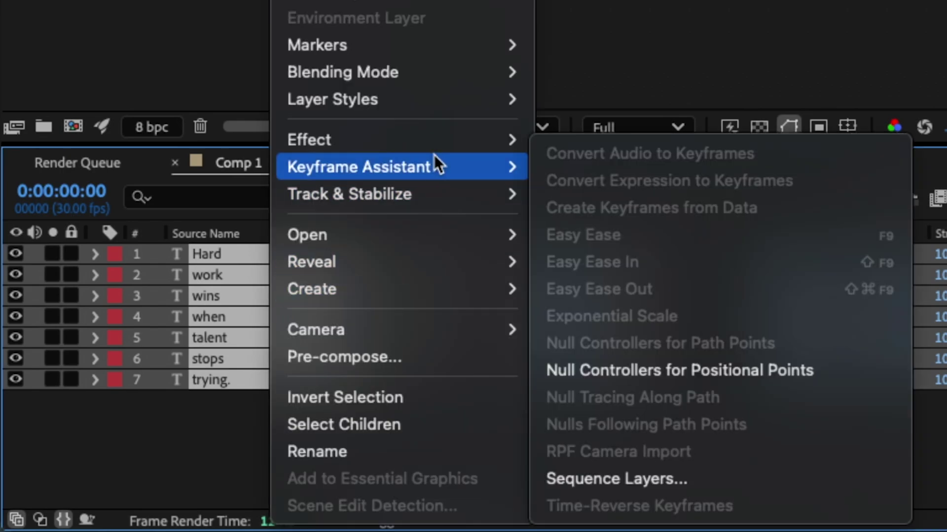
click(676, 477)
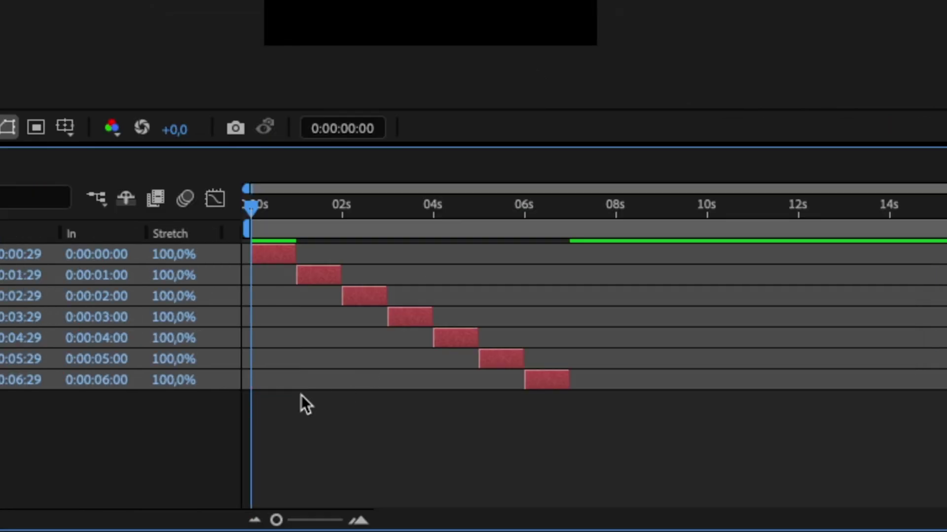
click(40, 449)
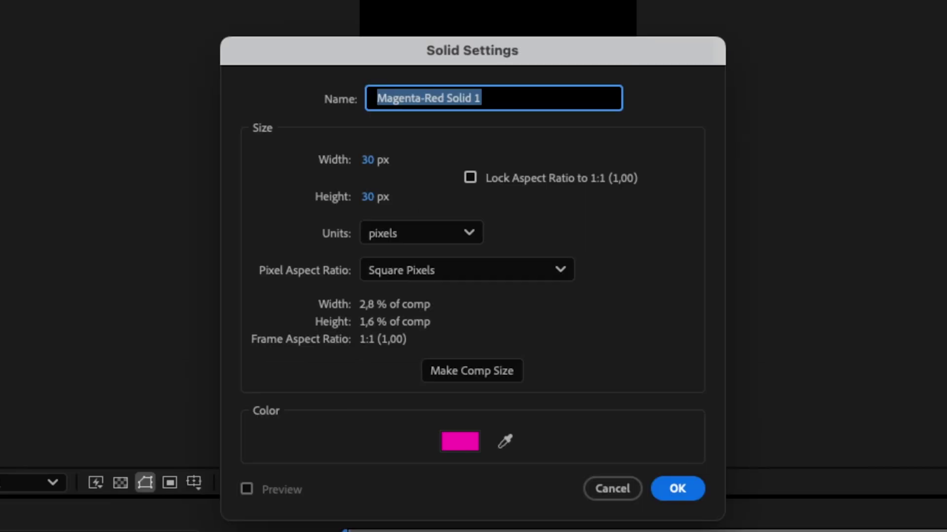
Add a comp-size magenta solid, trim it to one second, start the words after it, and preview.
click(502, 373)
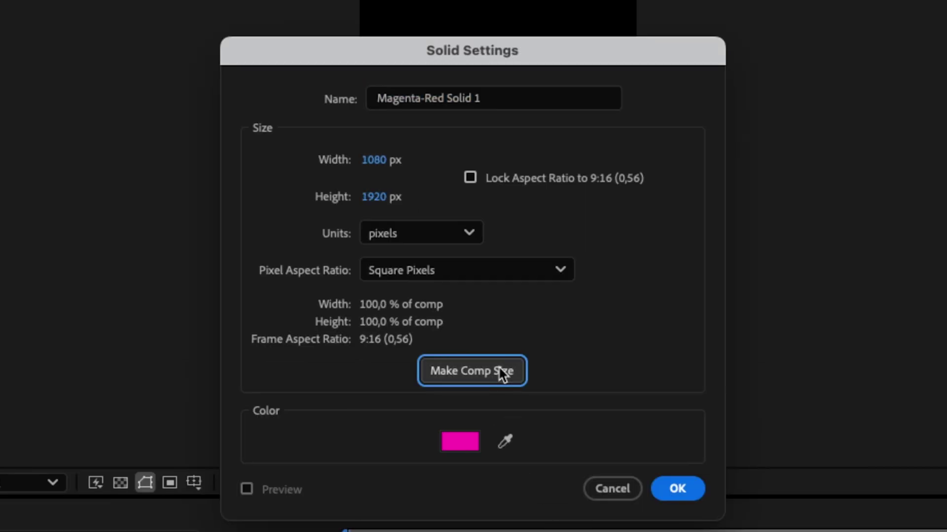
click(660, 481)
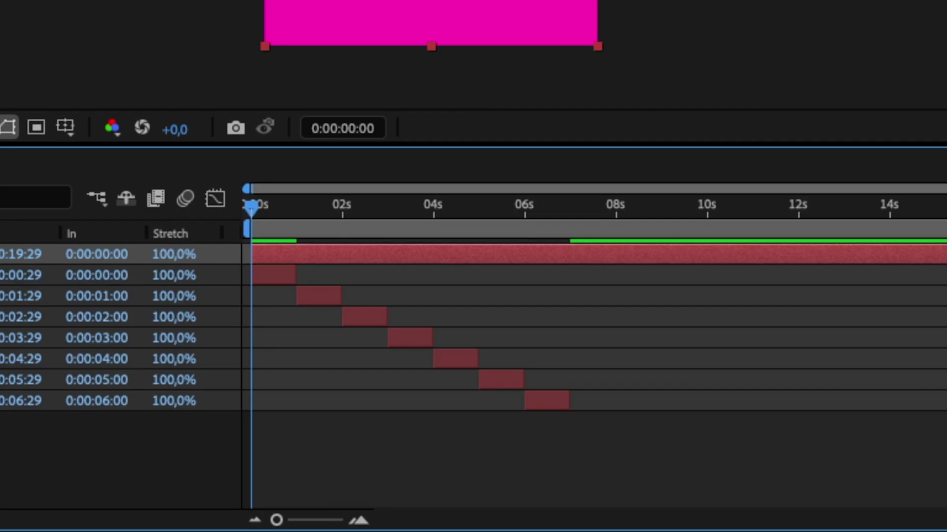
drag(764, 425, 431, 422)
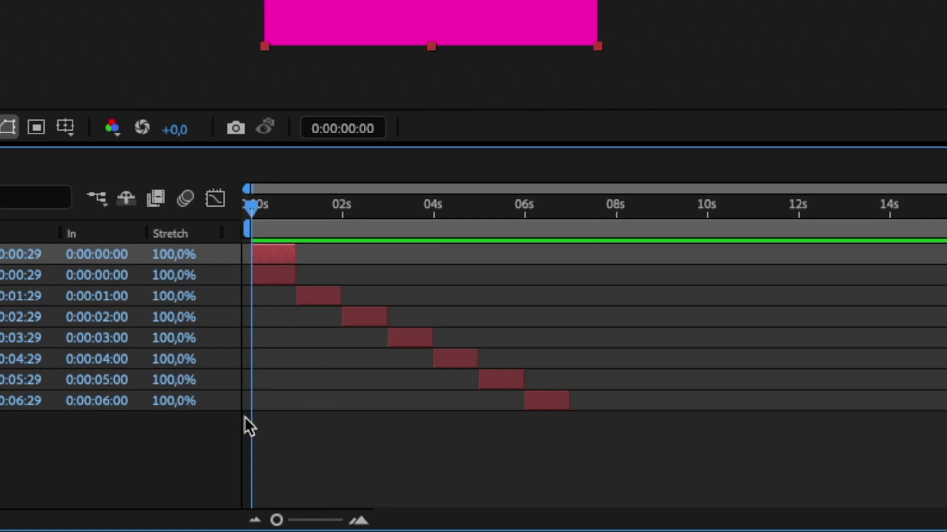
drag(1, 433, 1, 275)
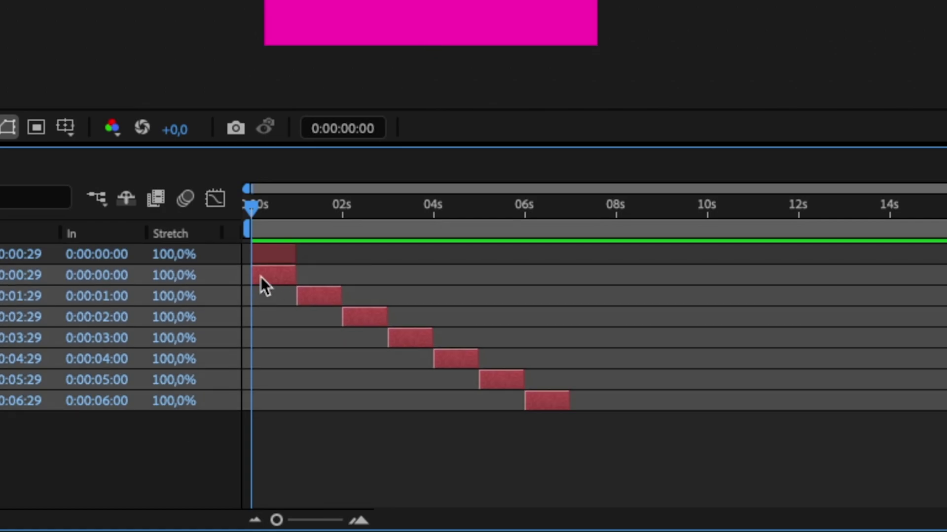
drag(260, 276, 316, 281)
click(316, 470)
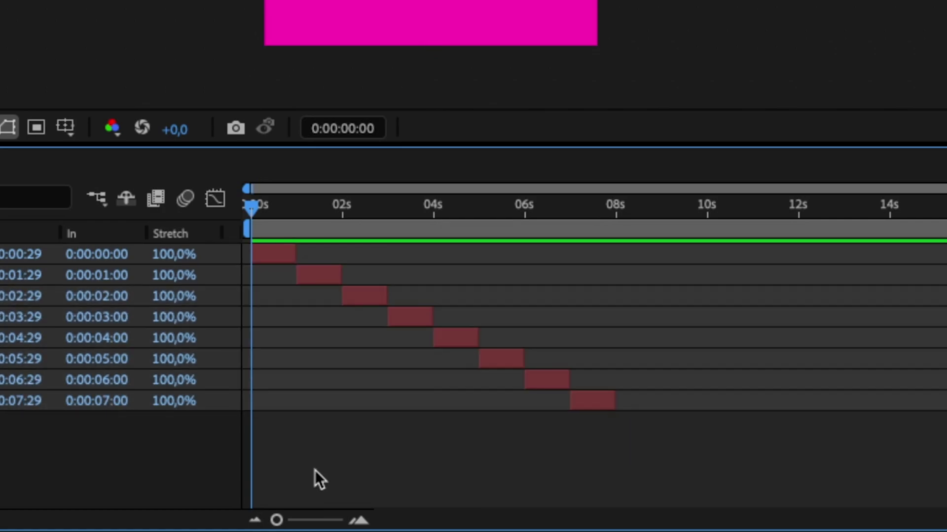
key(space)
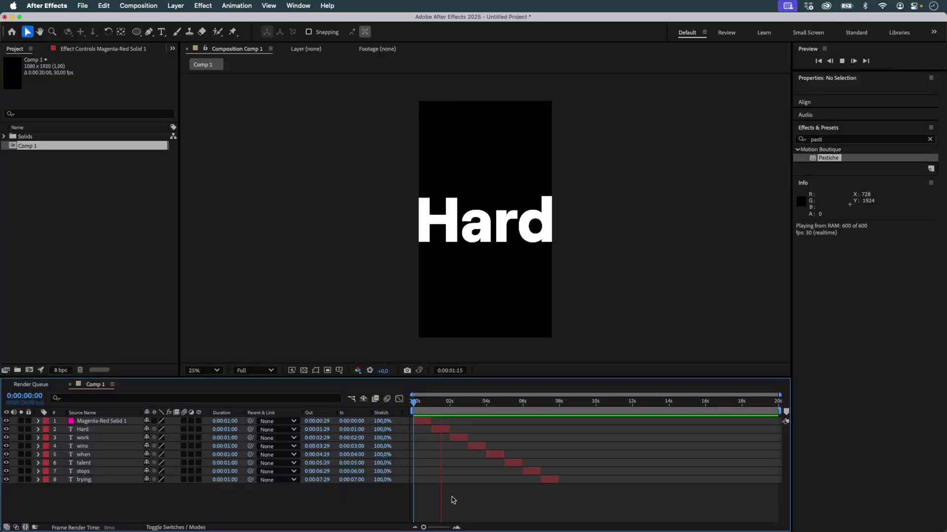
Rename the composition to Source and create a new composition.
key(super+k)
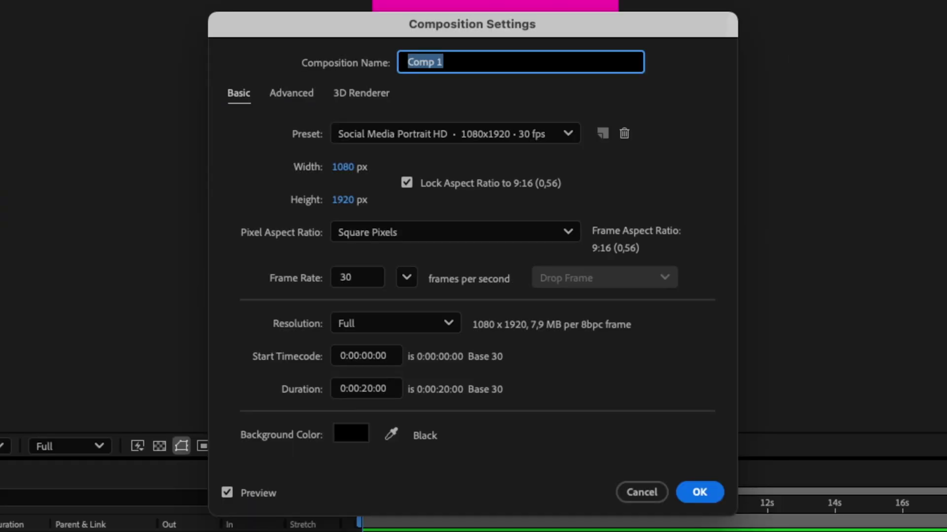
text(Source)
key(Return)
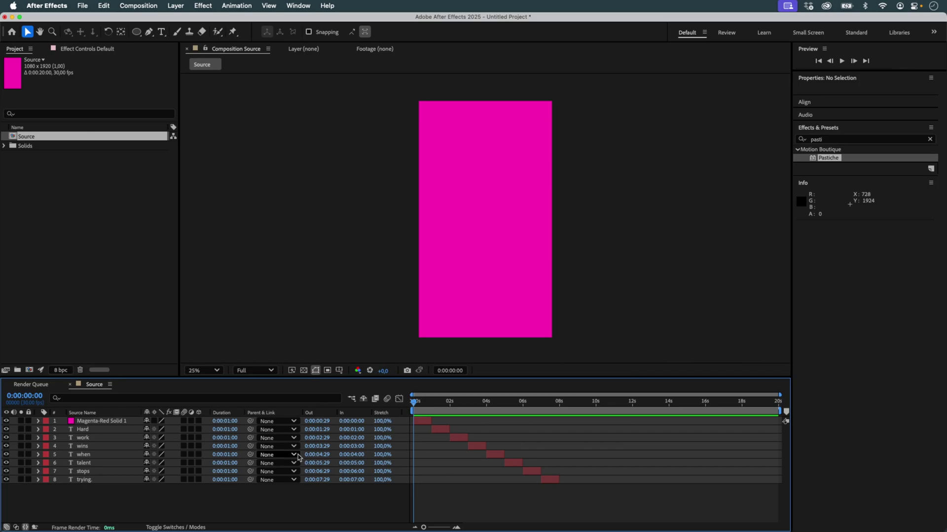
click(68, 231)
click(41, 370)
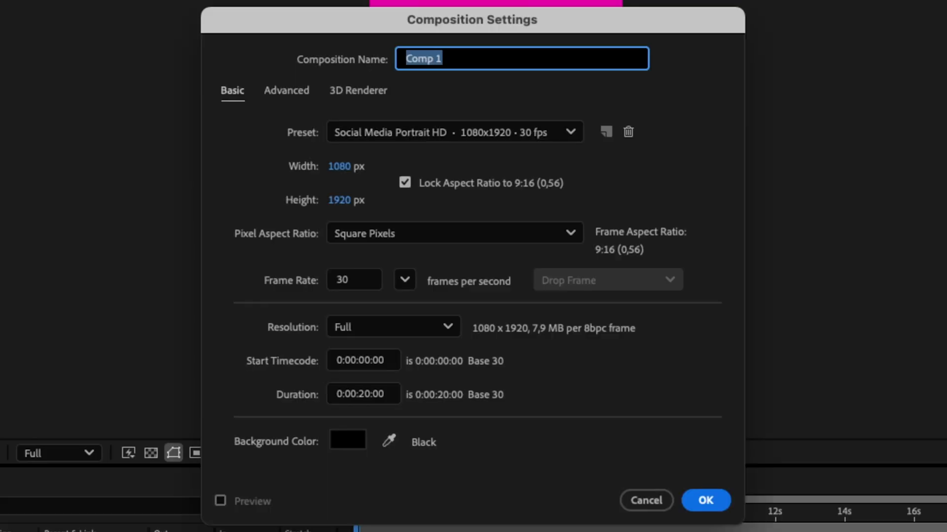
click(706, 501)
Add a 50×50 magenta solid layer.
click(361, 11)
mouse_move(380, 42)
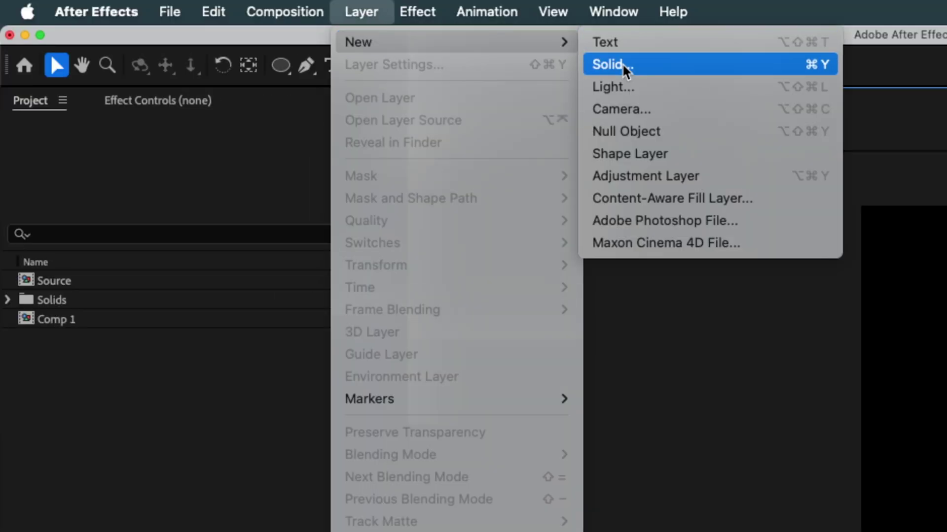
click(612, 64)
key(Tab)
text(50)
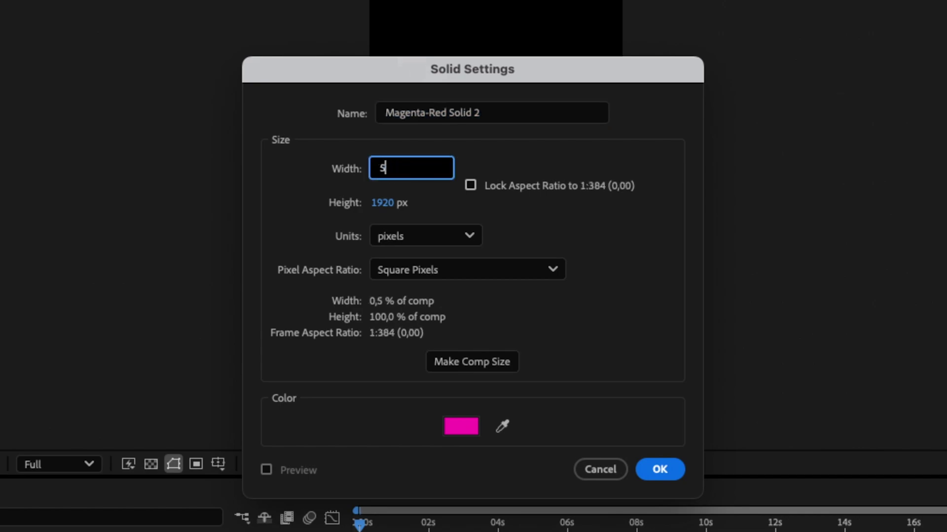
key(Tab)
text(50)
key(Return)
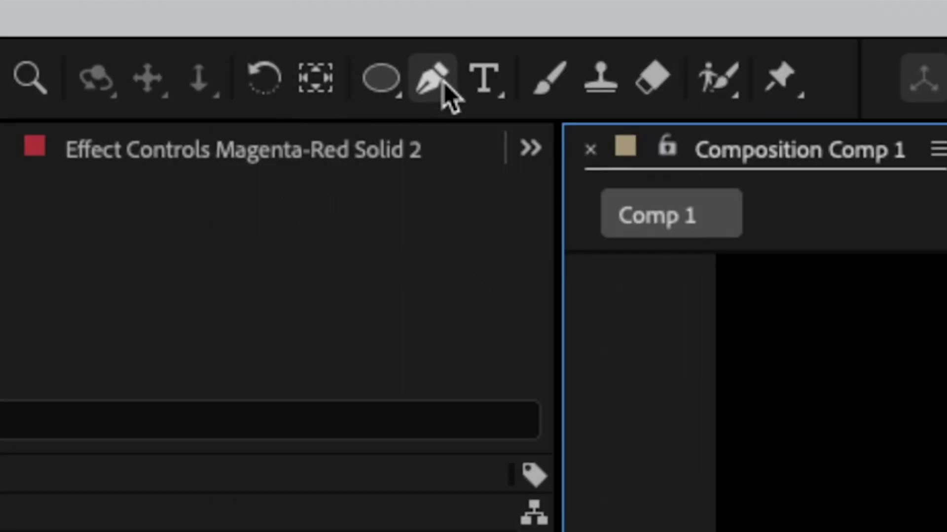
Mask the solid into a circle and rename the layer Circle.
double_click(382, 85)
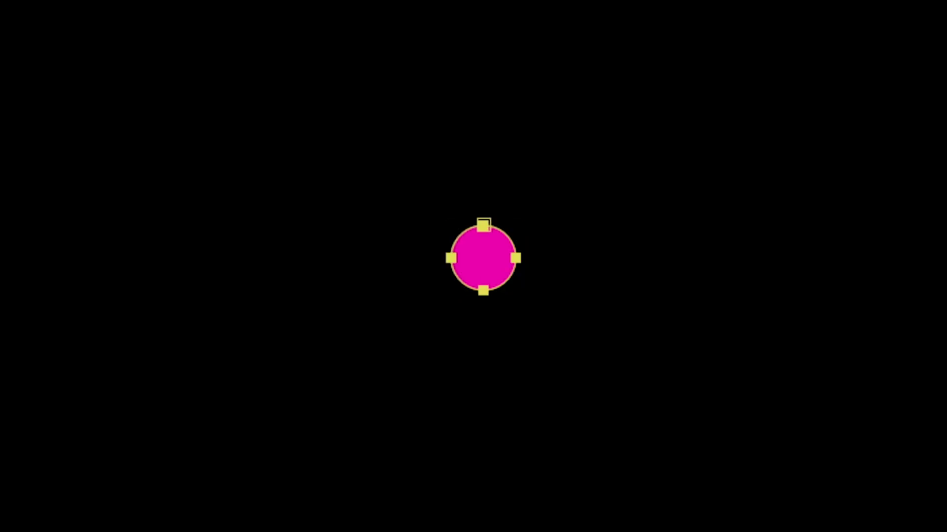
key(Return)
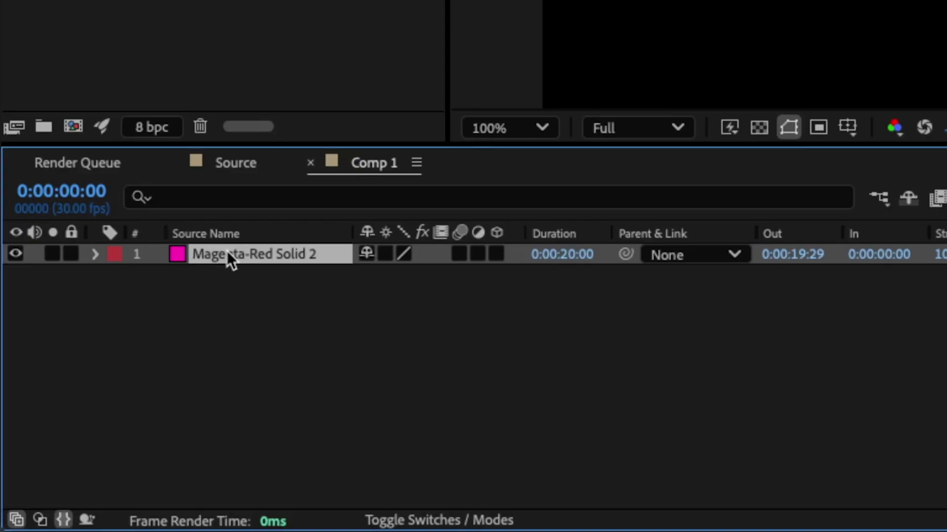
text(cle)
key(Return)
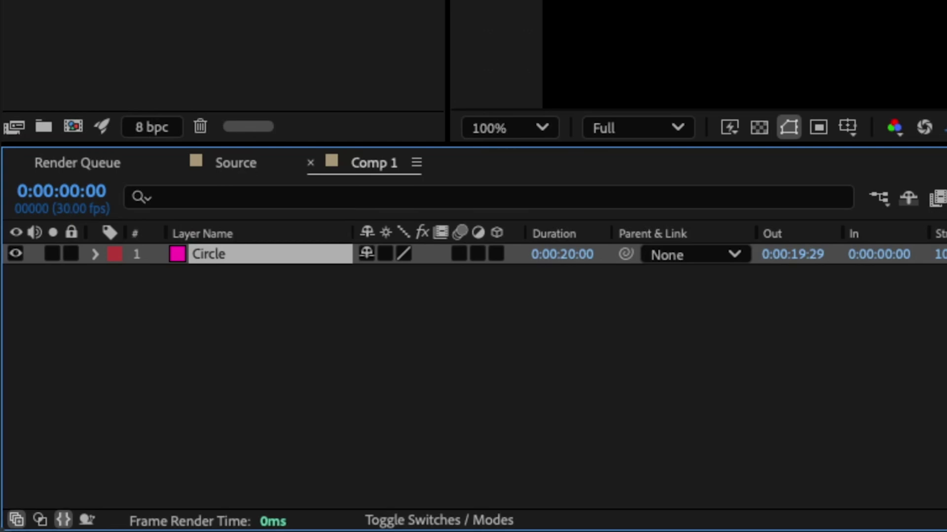
Duplicate Circle 500 times and place the Source comp above the circles.
click(290, 13)
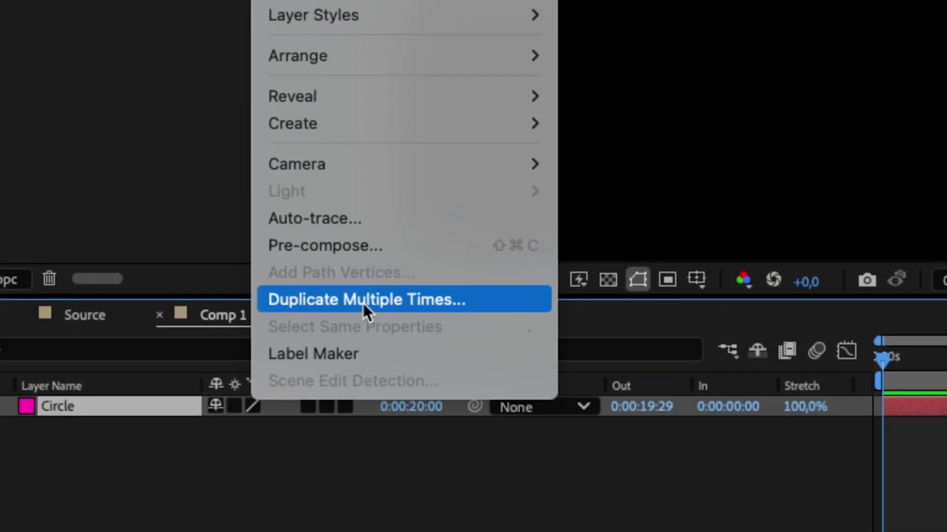
click(363, 303)
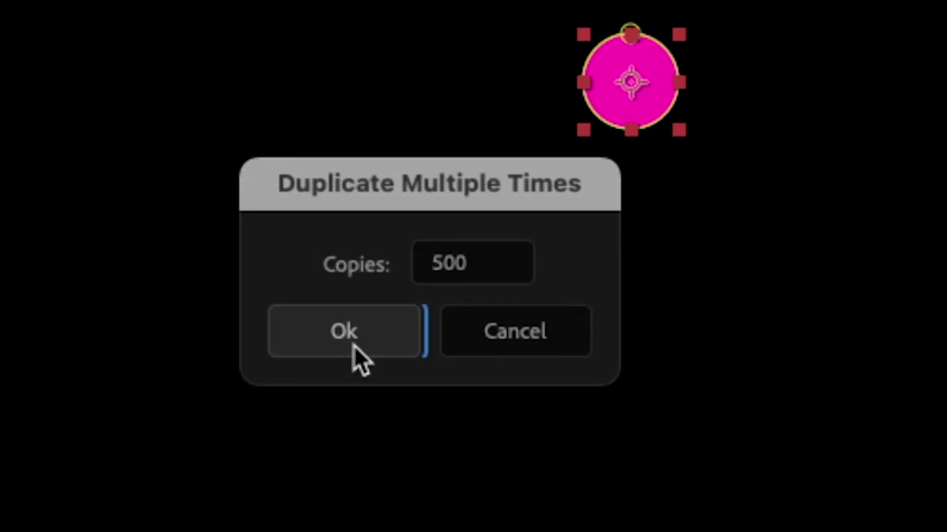
click(354, 344)
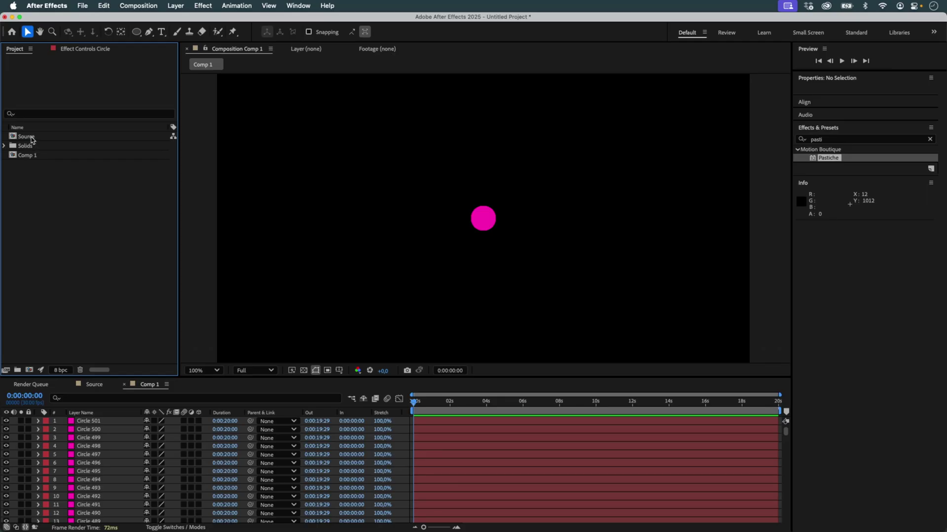
drag(26, 136, 105, 418)
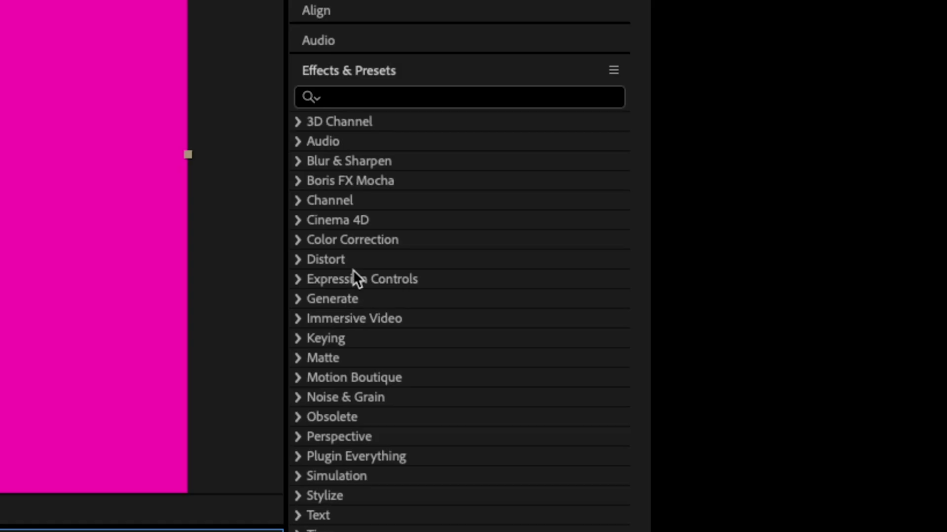
Apply Pastiche to the Source layer and generate the circle arrangement.
click(829, 140)
text(pasti)
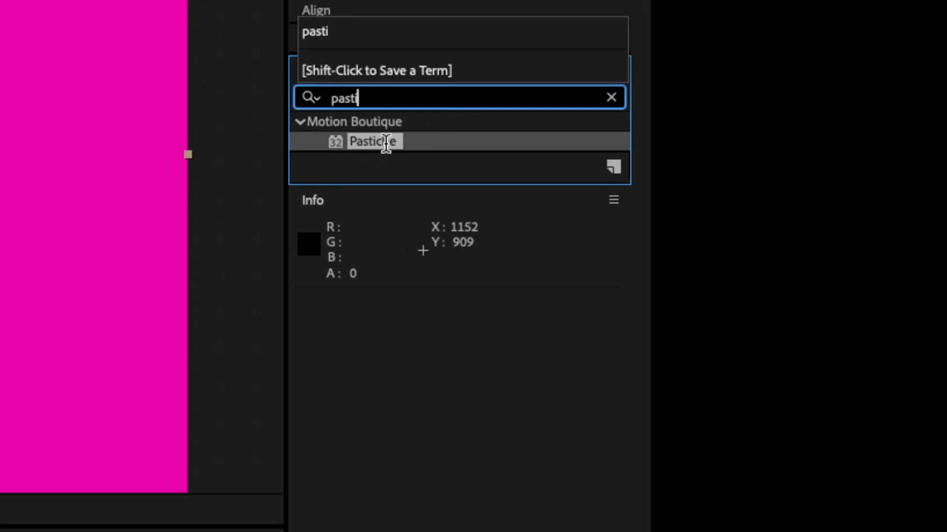
drag(386, 144, 334, 262)
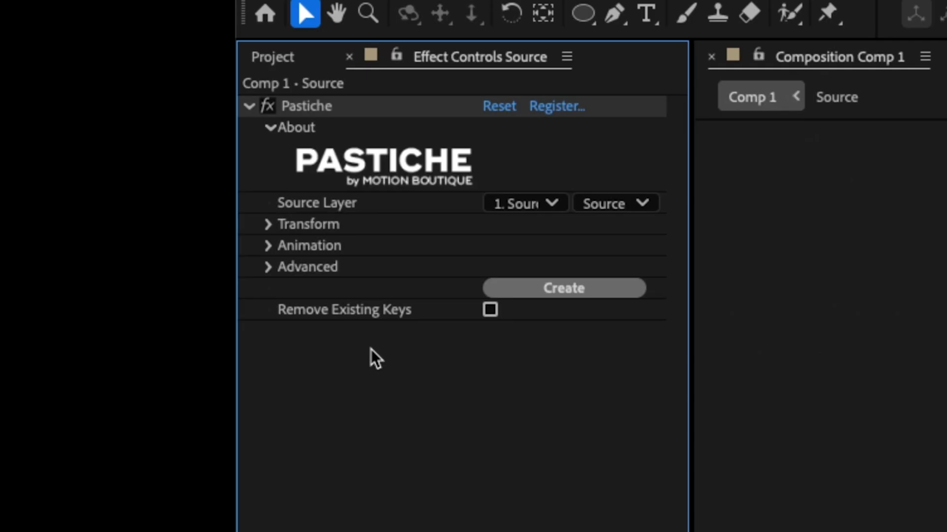
click(604, 291)
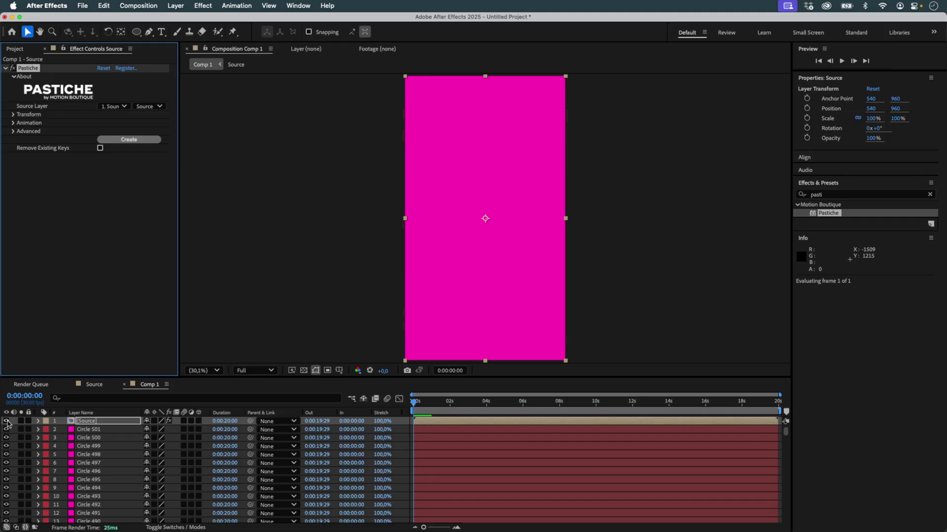
click(7, 421)
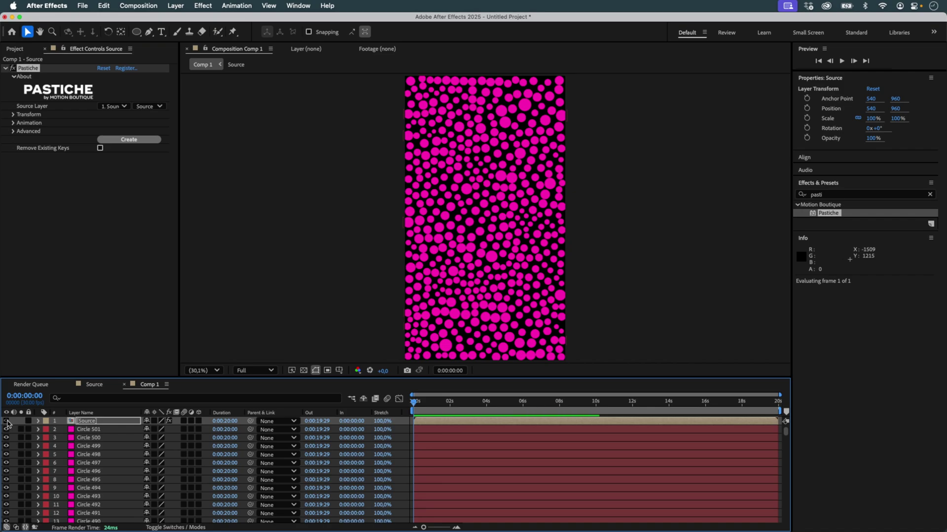
key(super+z)
click(91, 421)
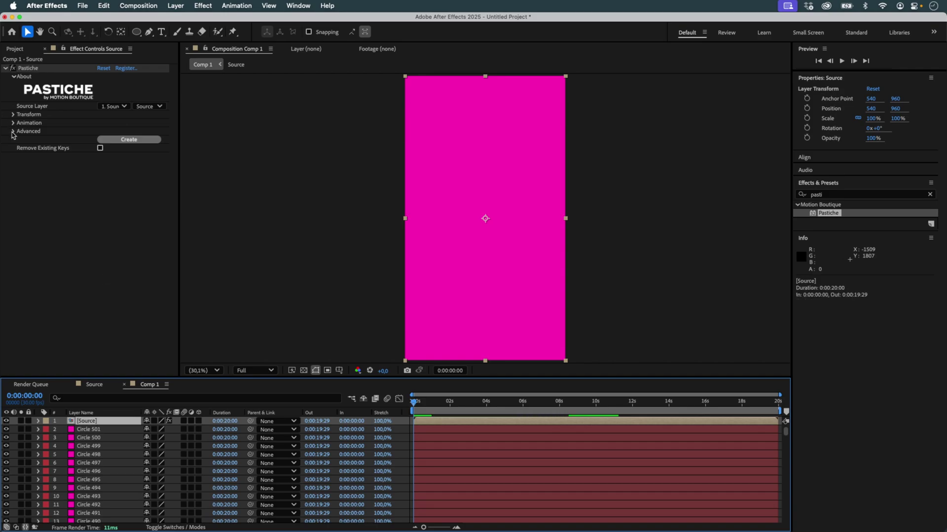
Set Pastiche Frames to Render to every X frames within the work area.
click(12, 132)
click(161, 232)
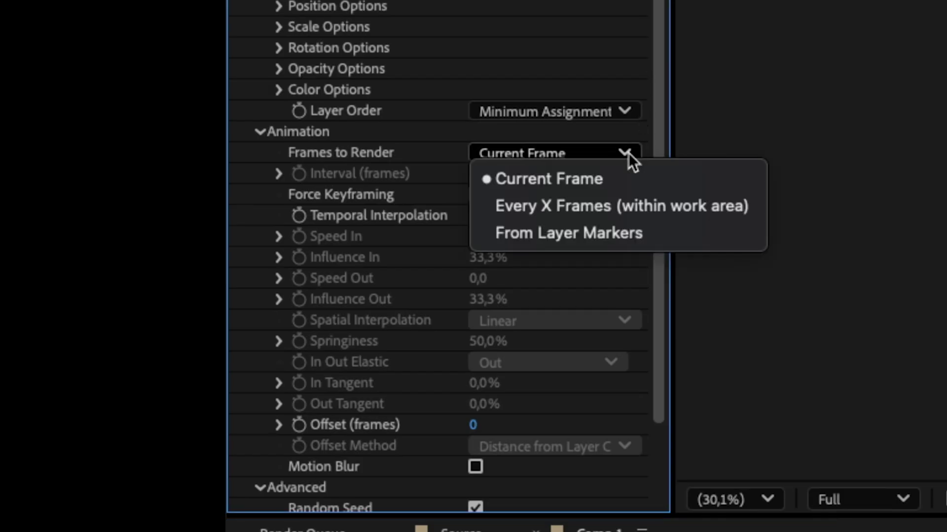
click(627, 198)
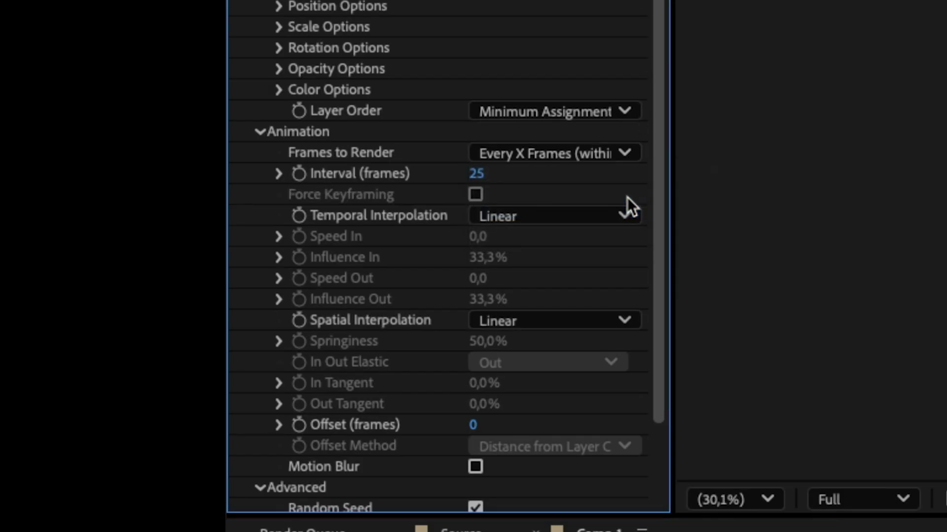
click(479, 174)
Set the frame interval to 30 and end the work area at 0:00:08:02.
text(3)
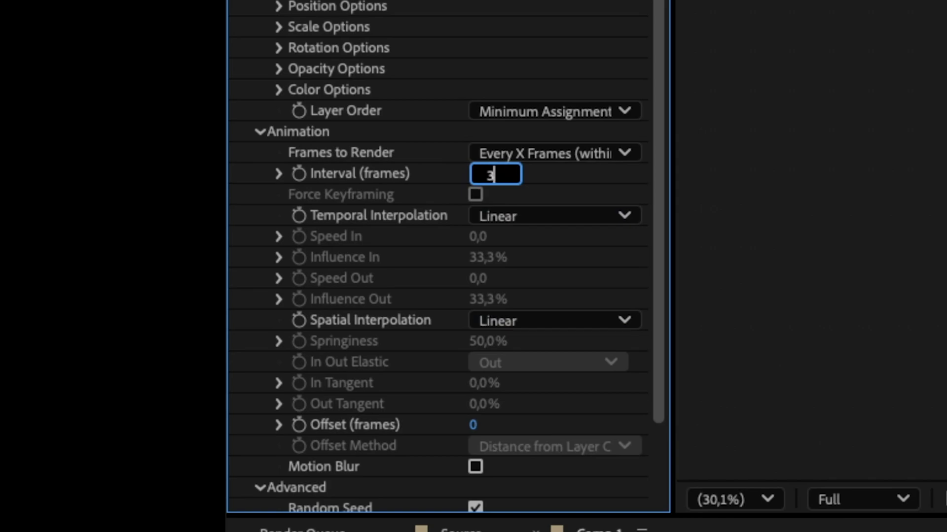
text(0)
key(Return)
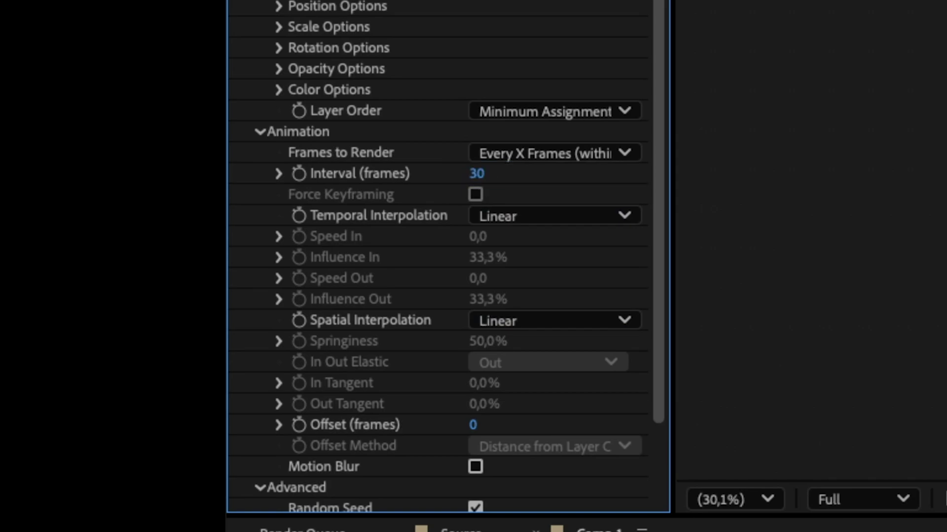
drag(414, 404, 549, 413)
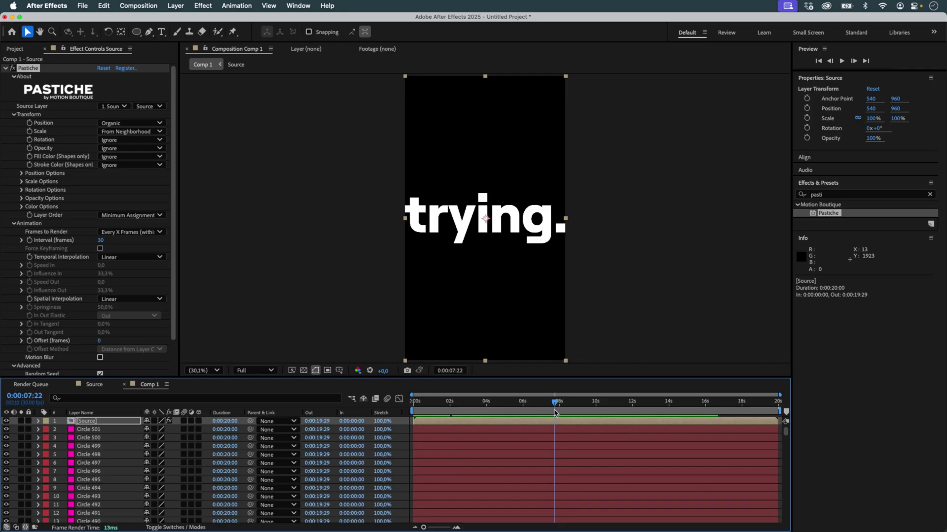
key(space)
key(n)
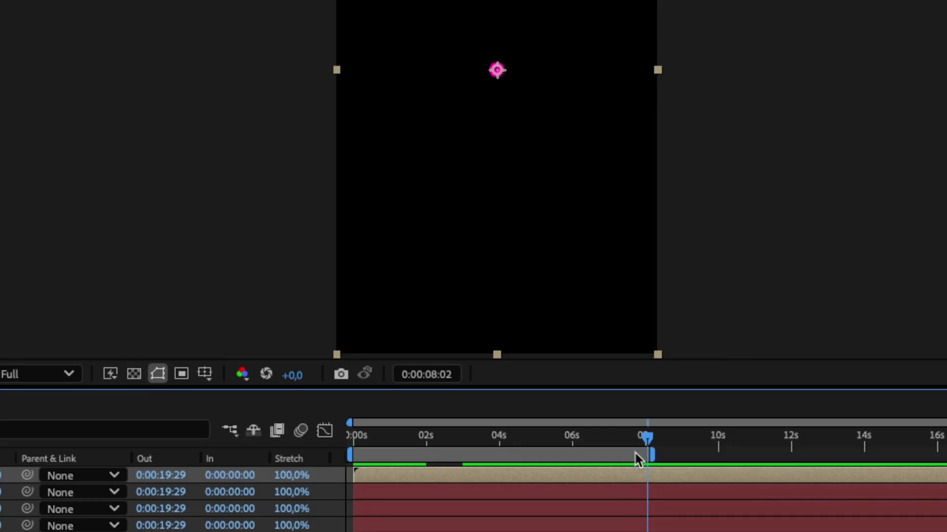
drag(648, 439, 353, 451)
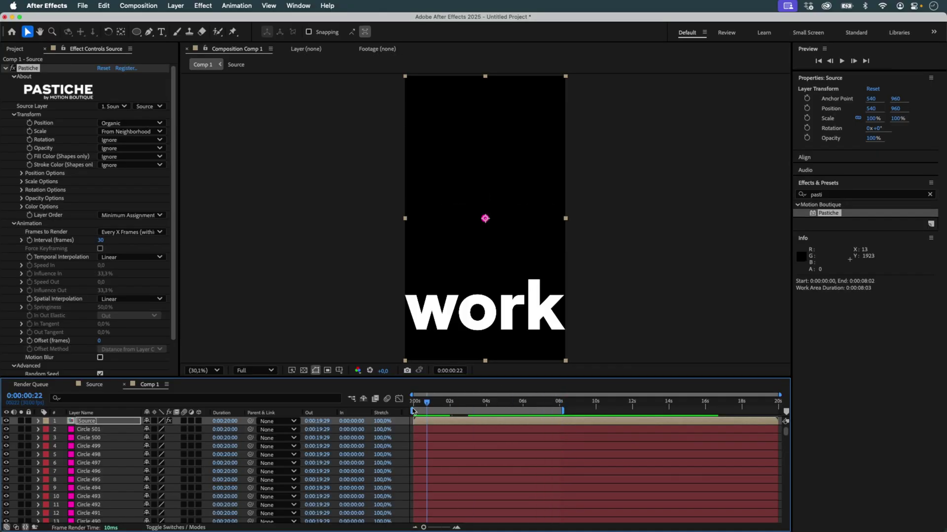
drag(413, 412, 410, 411)
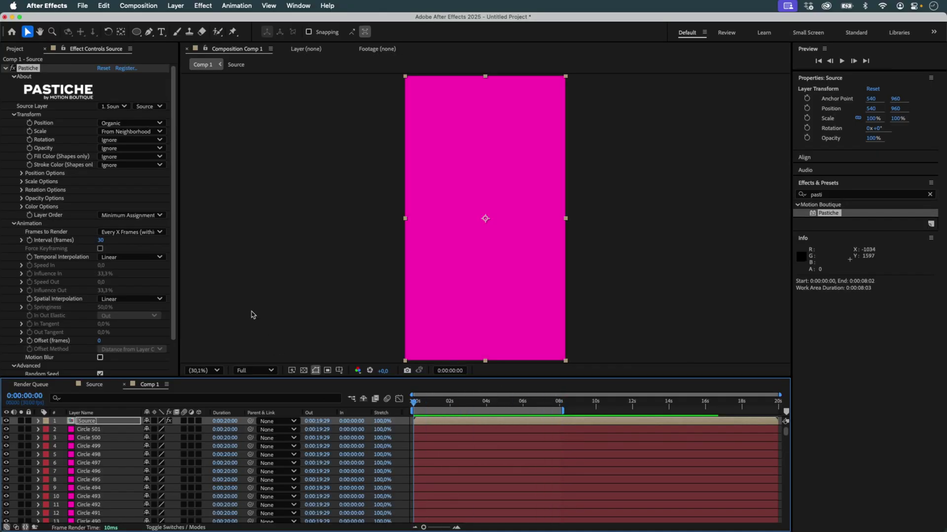
Hide Source, generate Pastiche keyframes for the circles, and preview.
click(241, 332)
click(7, 421)
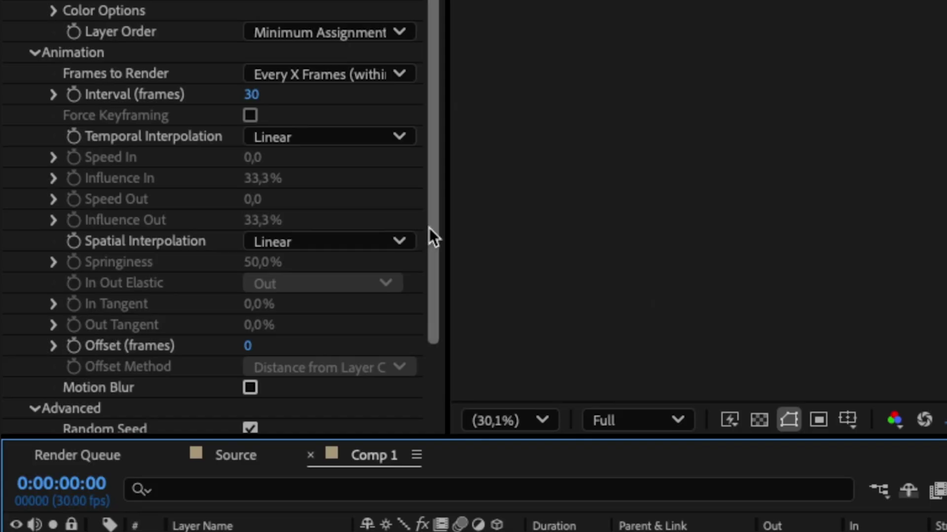
scroll(148, 320, down, 2)
click(148, 363)
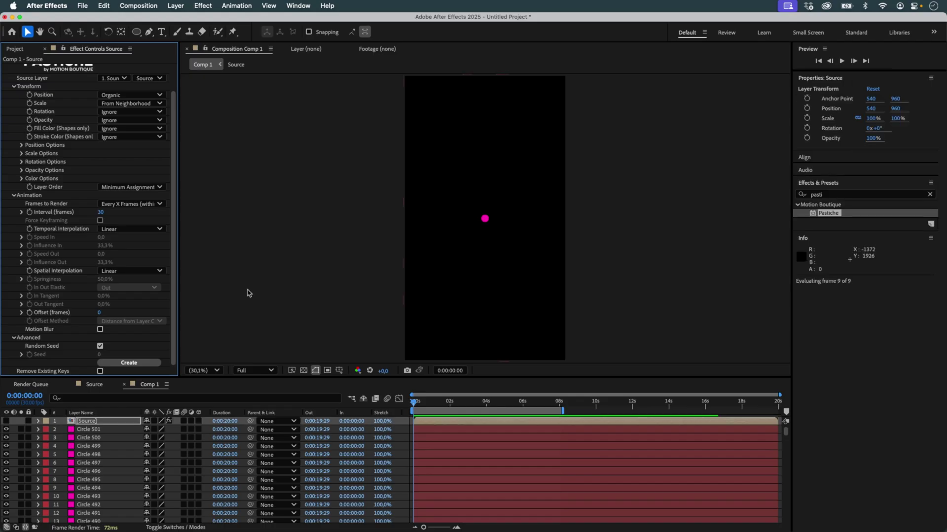
click(37, 430)
click(242, 315)
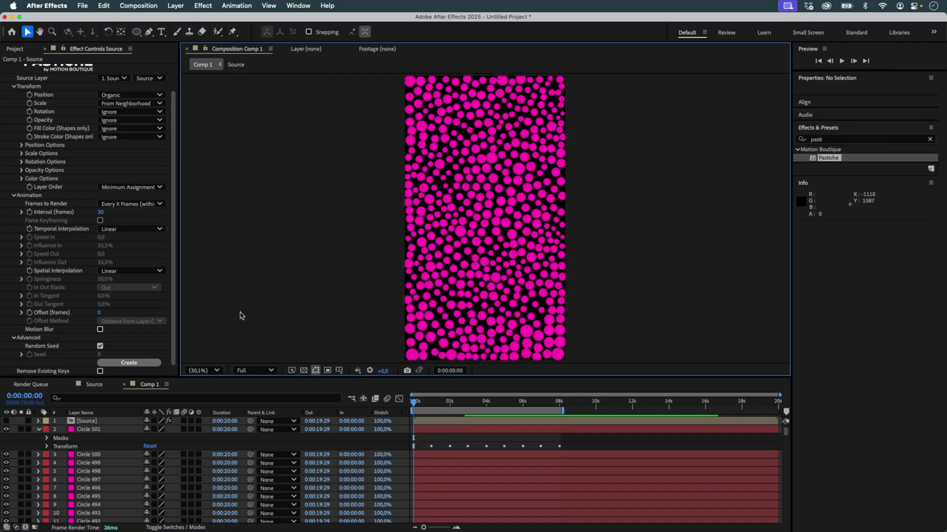
key(space)
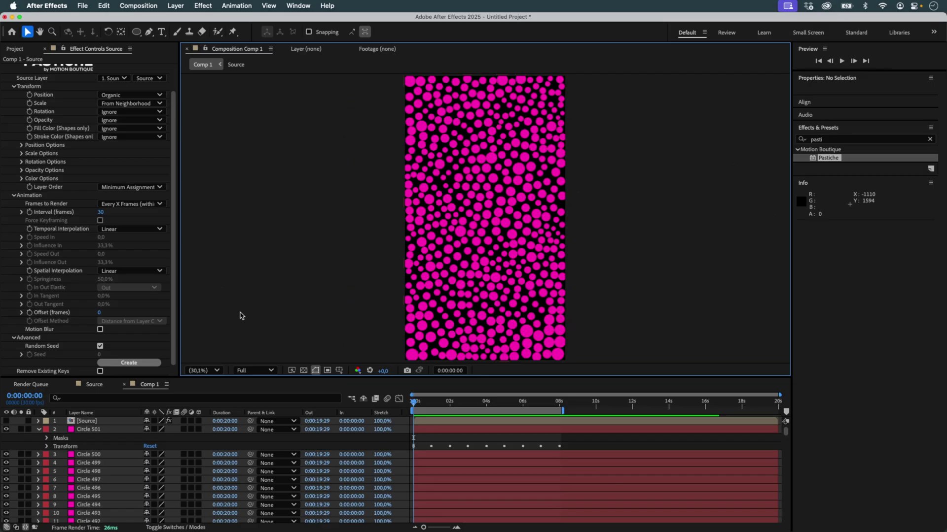
Try regenerating with Pastiche scale changes turned off, then undo it.
key(super+z)
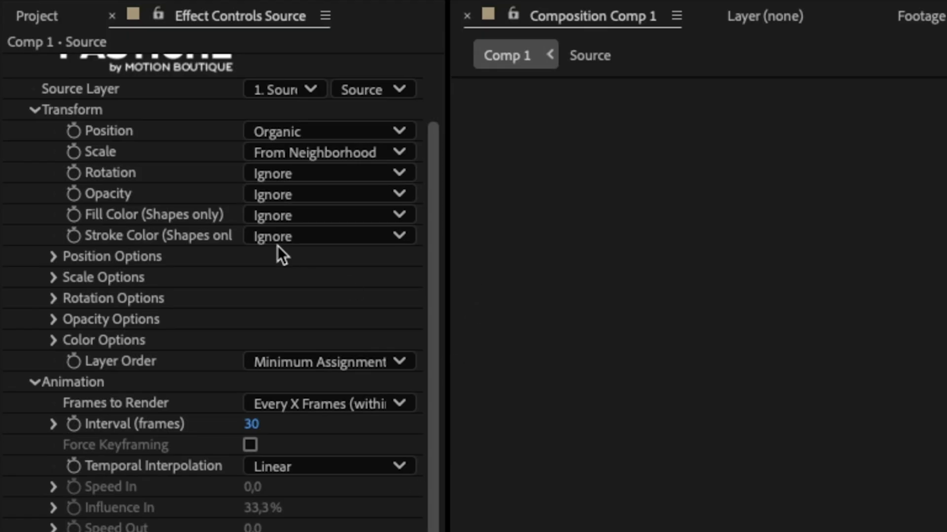
scroll(429, 152, up, 2)
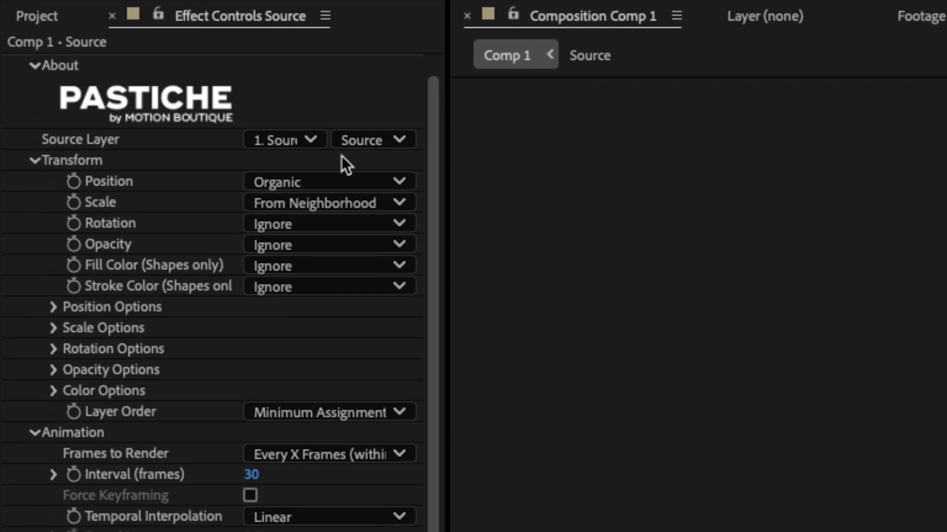
click(313, 202)
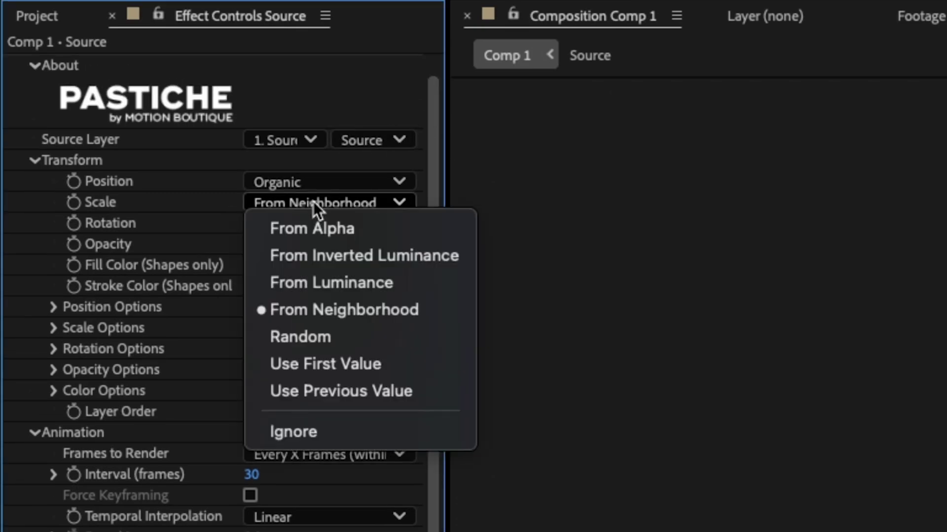
click(330, 440)
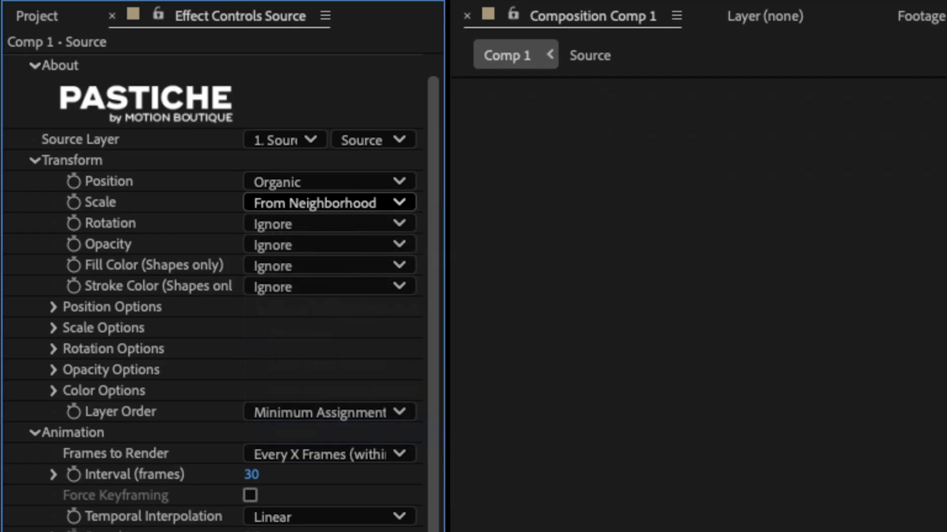
click(154, 365)
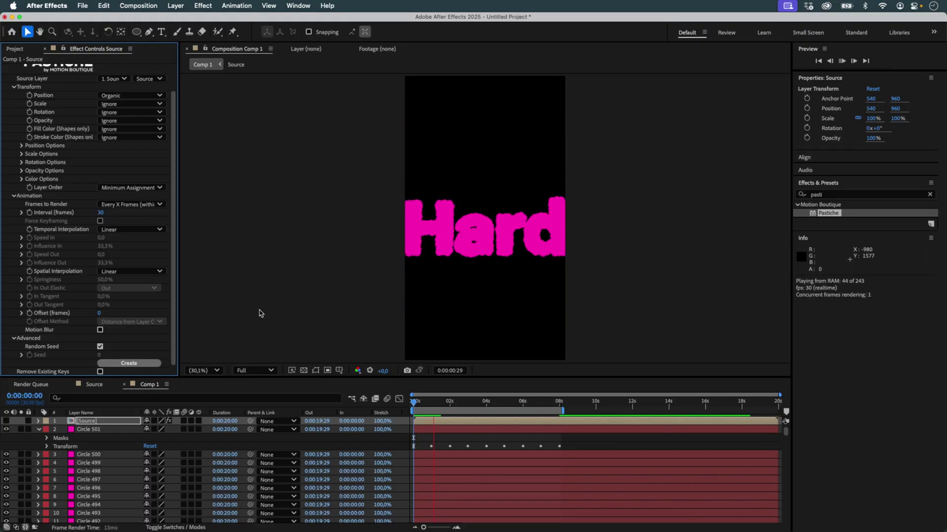
click(252, 318)
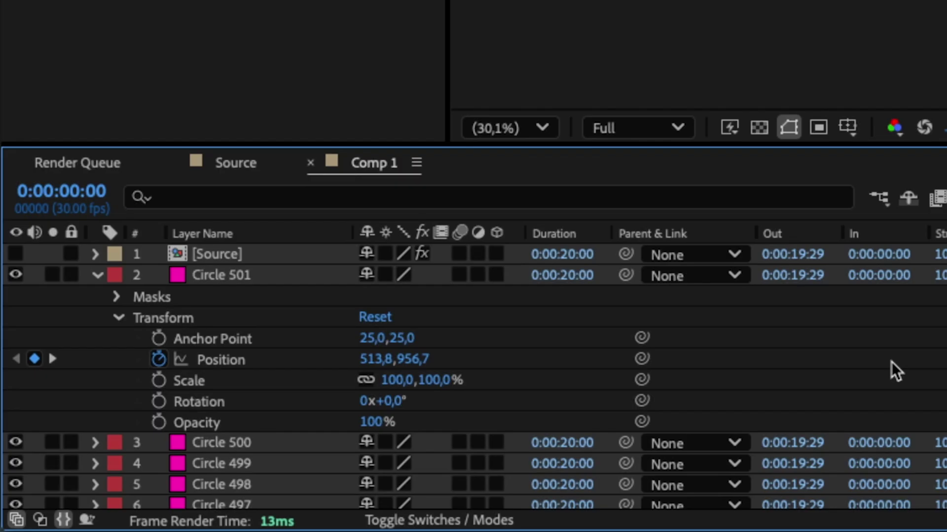
key(super+z)
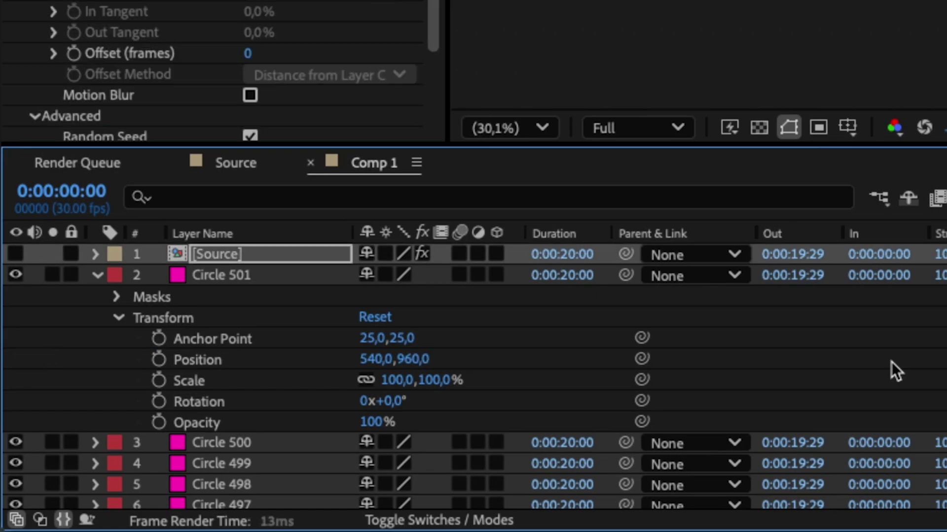
Scale the circle layers to 50% then 25% and regenerate the Pastiche keyframes.
click(115, 279)
click(179, 295)
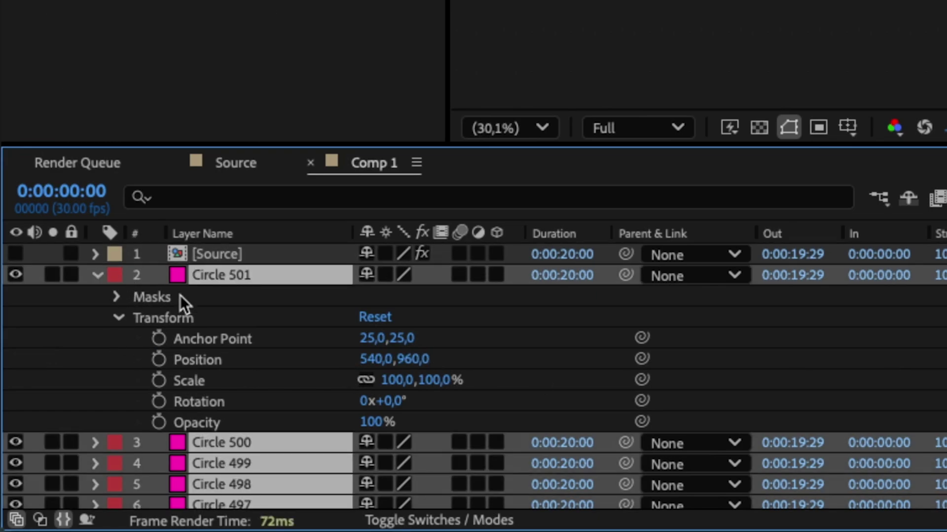
click(425, 380)
text(50)
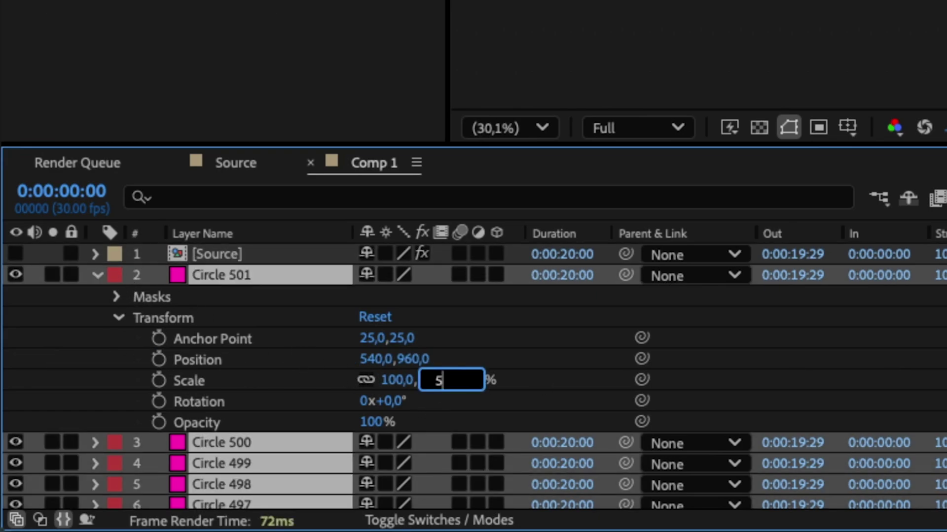
key(Return)
click(431, 381)
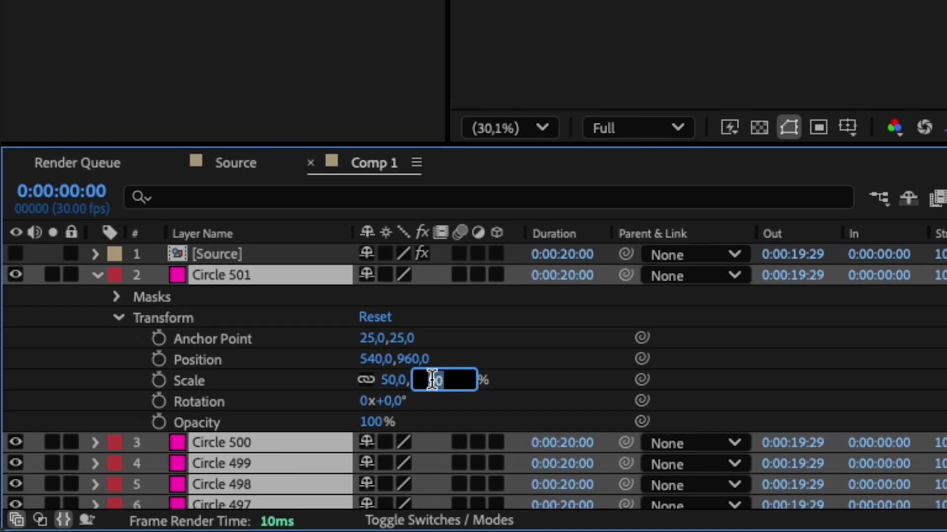
text(25)
key(Return)
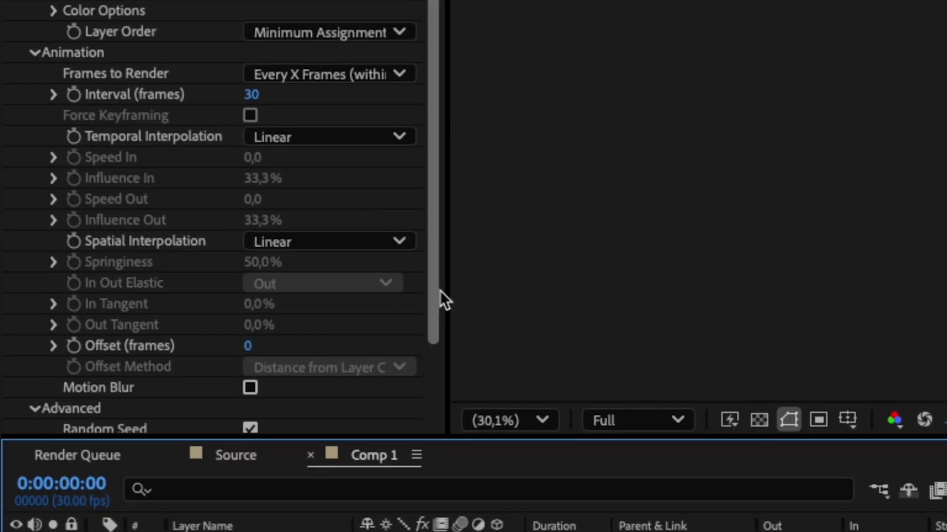
scroll(440, 291, down, 3)
click(339, 406)
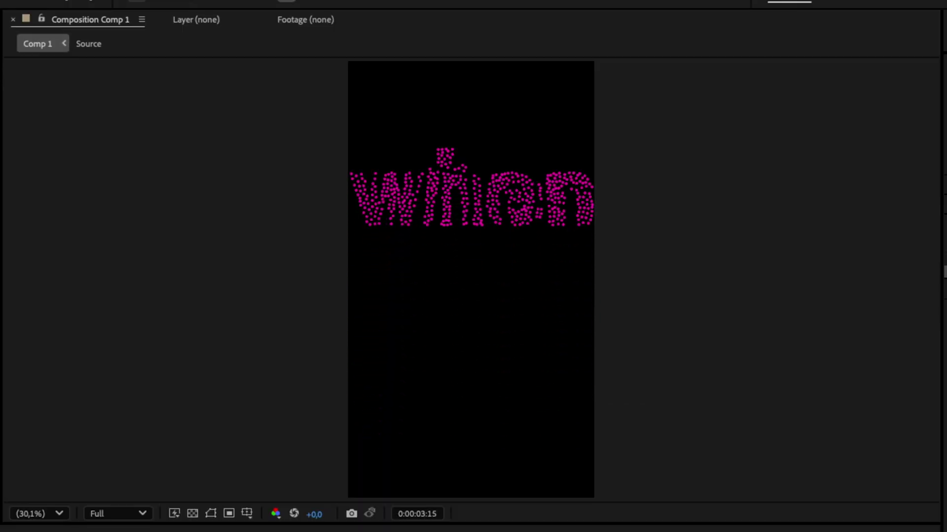
Keyframe Pastiche Position: Grid at 0, Organic at 1s, Use First Value at 8s; regenerate.
key(super+z)
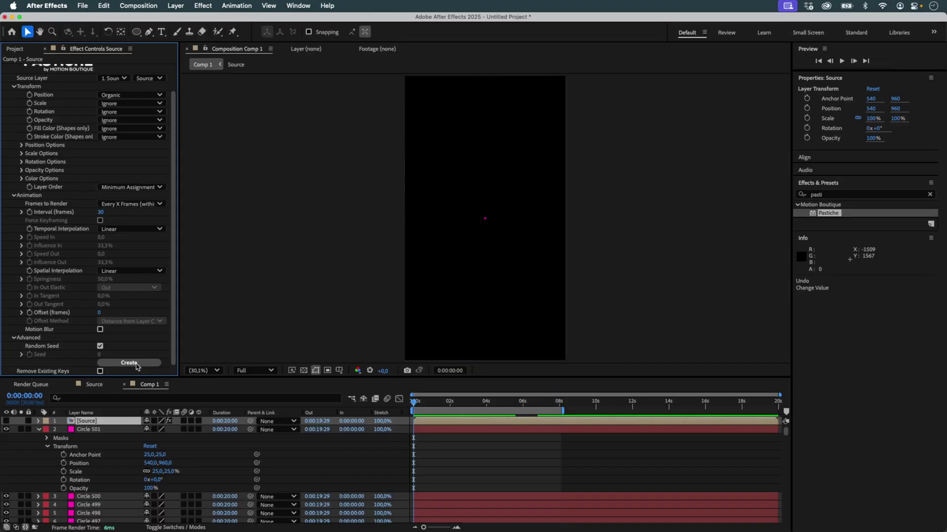
scroll(175, 232, up, 4)
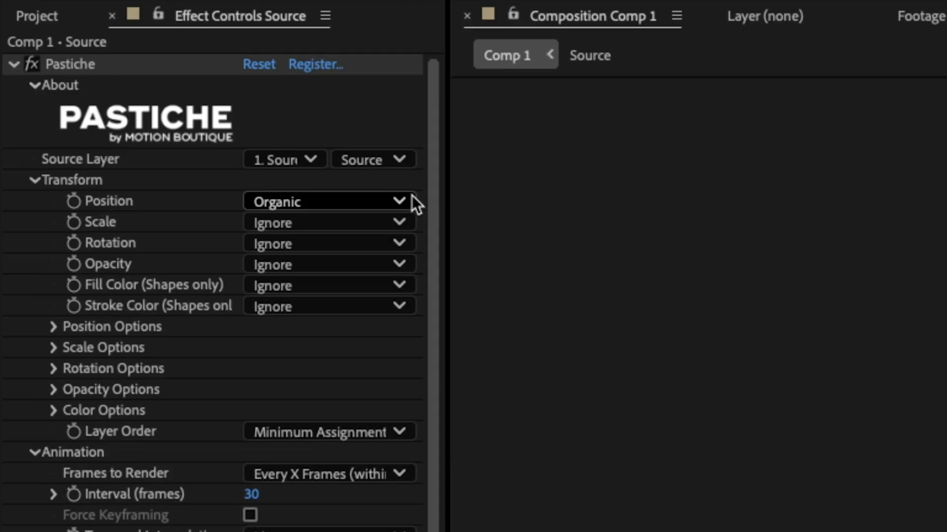
click(73, 202)
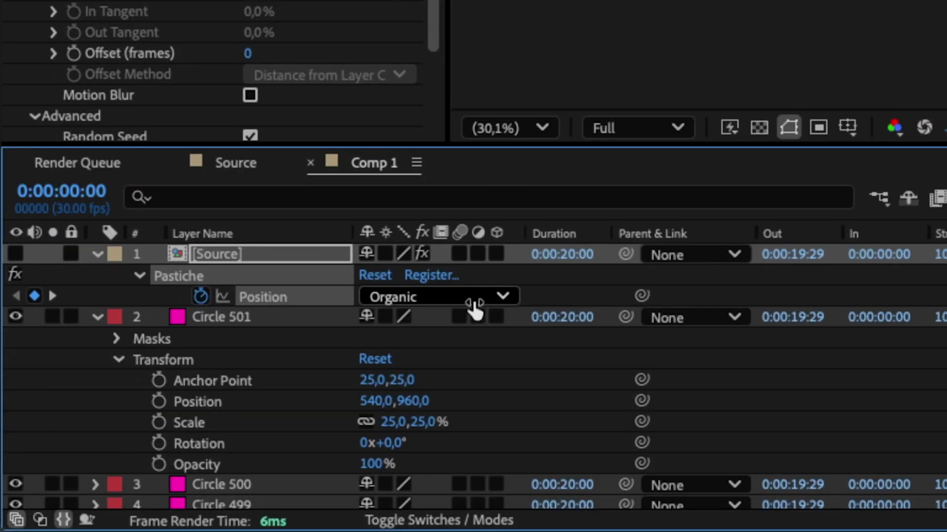
click(475, 305)
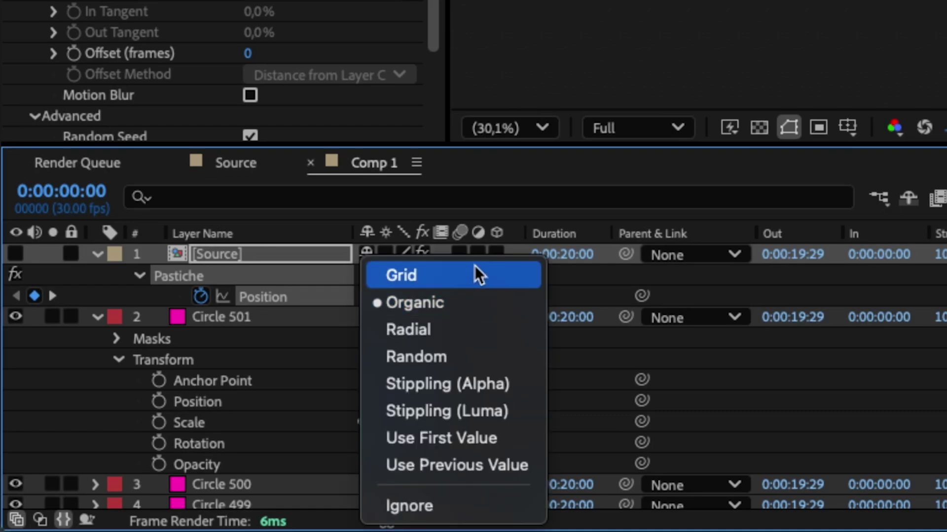
click(577, 290)
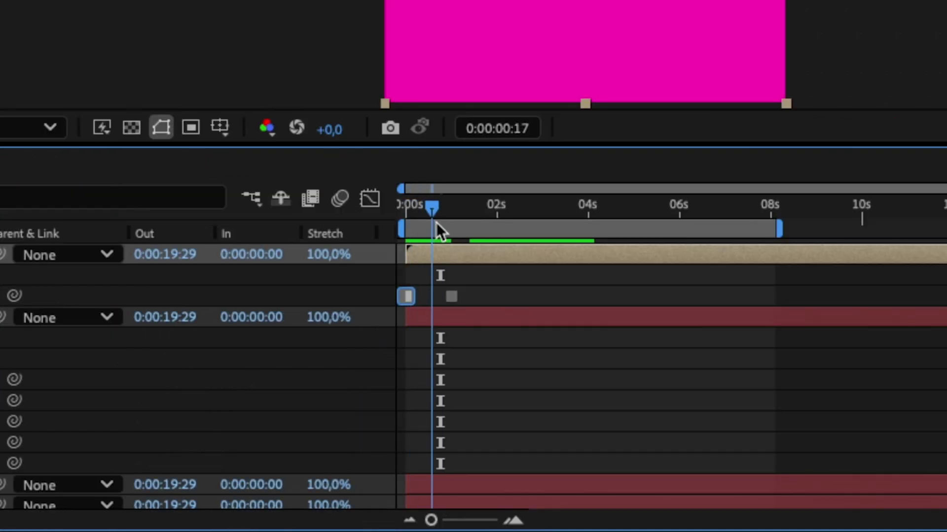
drag(435, 223, 638, 499)
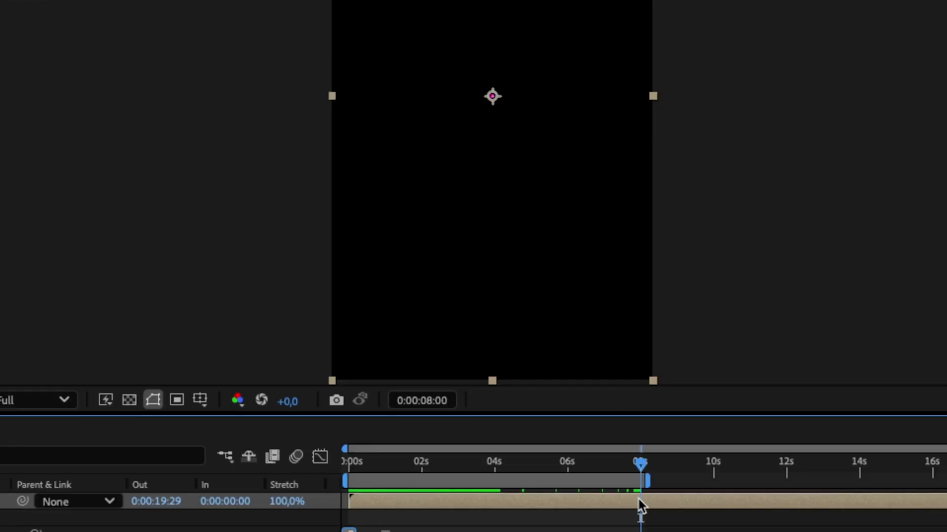
click(483, 296)
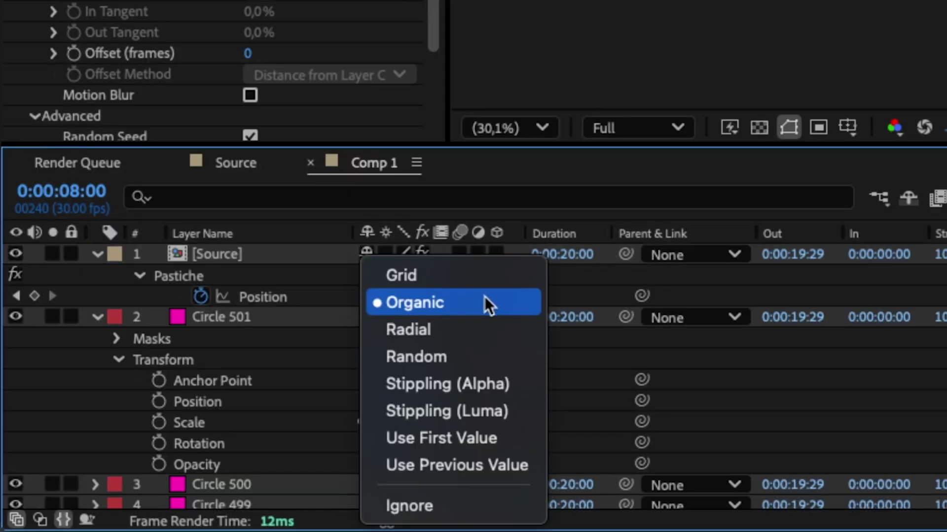
click(494, 437)
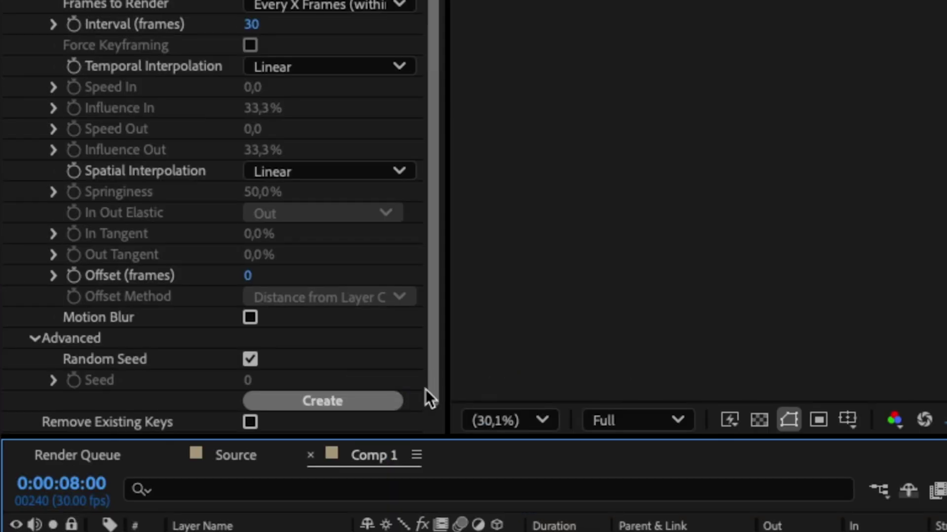
click(370, 397)
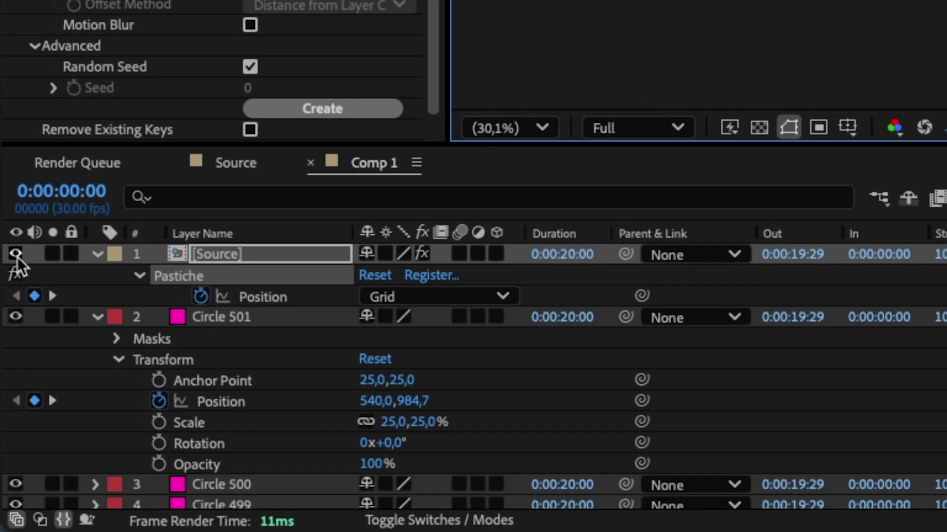
click(16, 254)
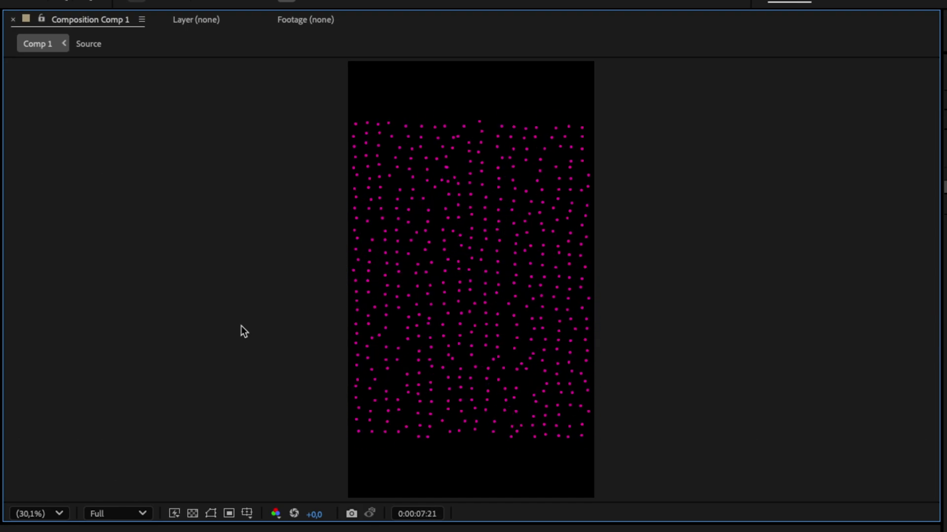
key(space)
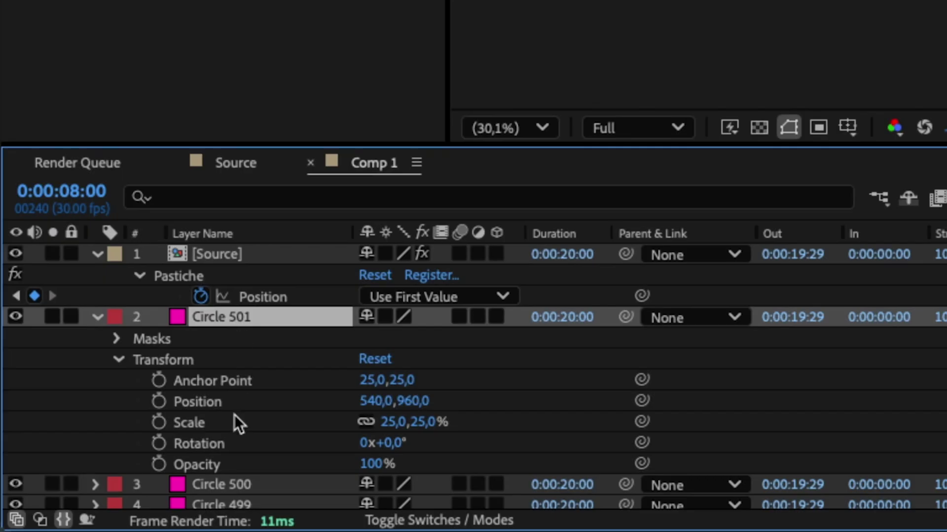
Duplicate a block of circle layers and regenerate the Pastiche keyframes with the extra circles.
drag(95, 488, 97, 512)
scroll(247, 475, down, 2)
super+click(261, 460)
super+click(268, 480)
scroll(331, 383, down, 3)
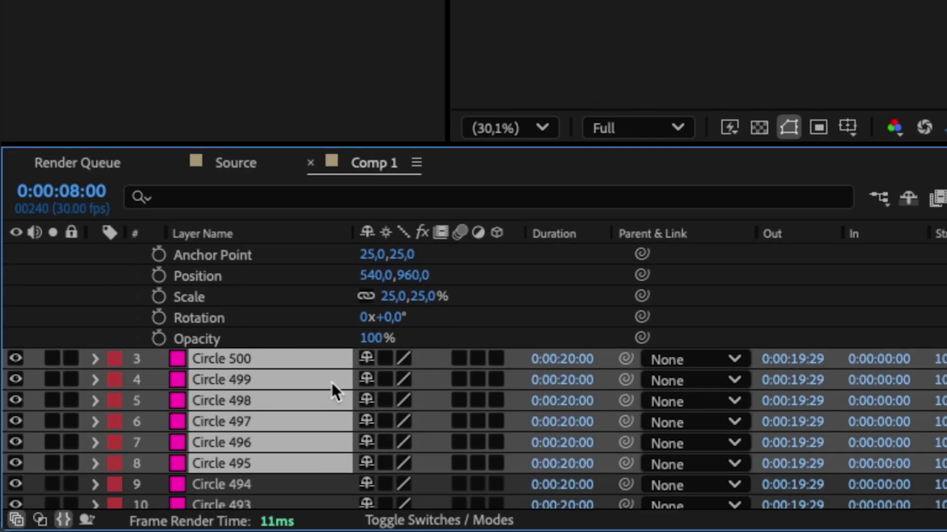
super+click(238, 443)
super+click(241, 462)
key(super+d)
click(226, 252)
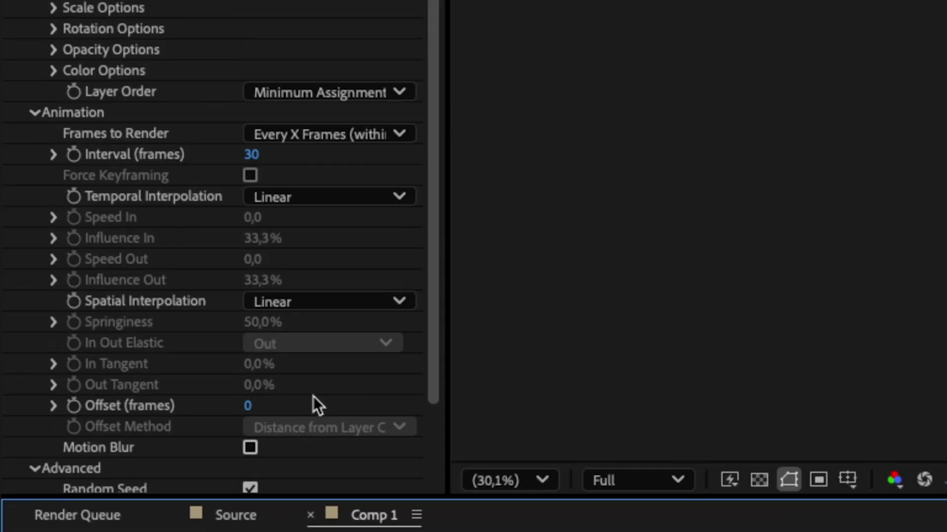
scroll(313, 398, down, 3)
click(335, 463)
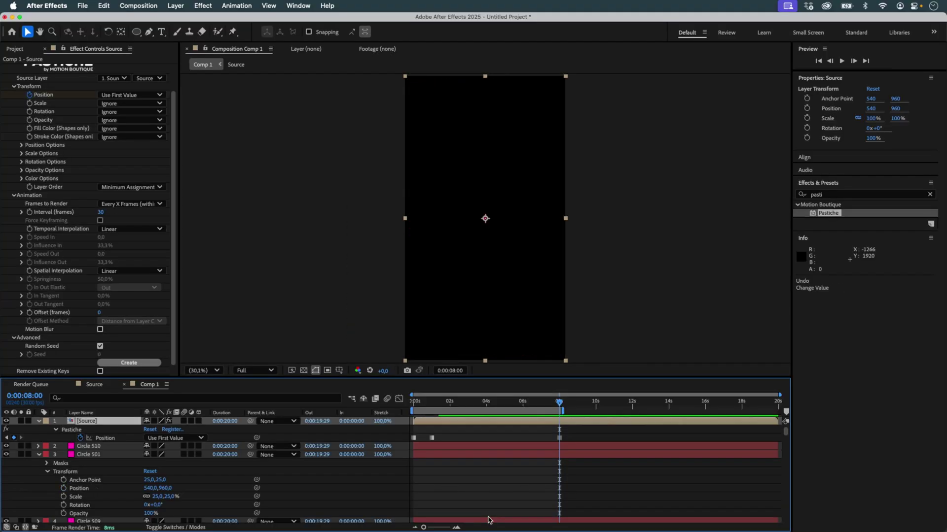
Give the [Source] Pastiche keyframes Custom easing (75% in, 25% out), regenerate, and return to frame 0.
click(457, 509)
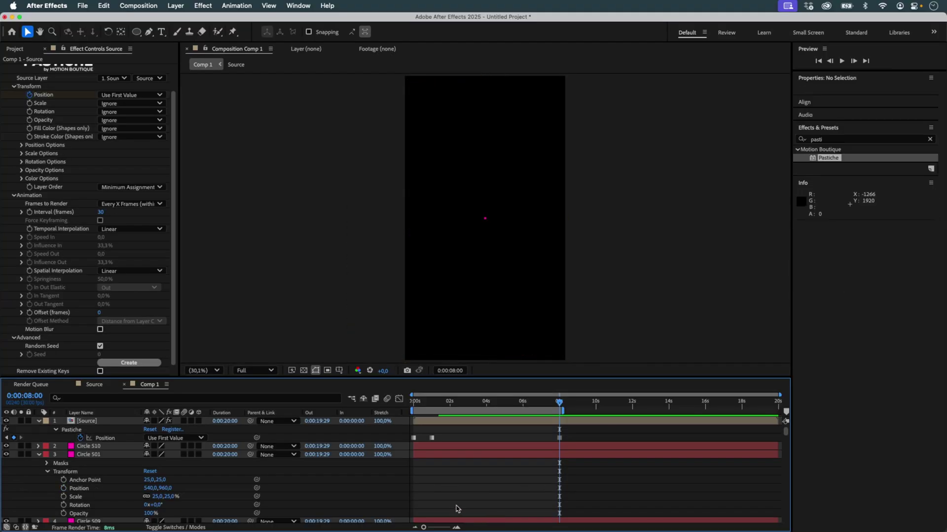
click(86, 422)
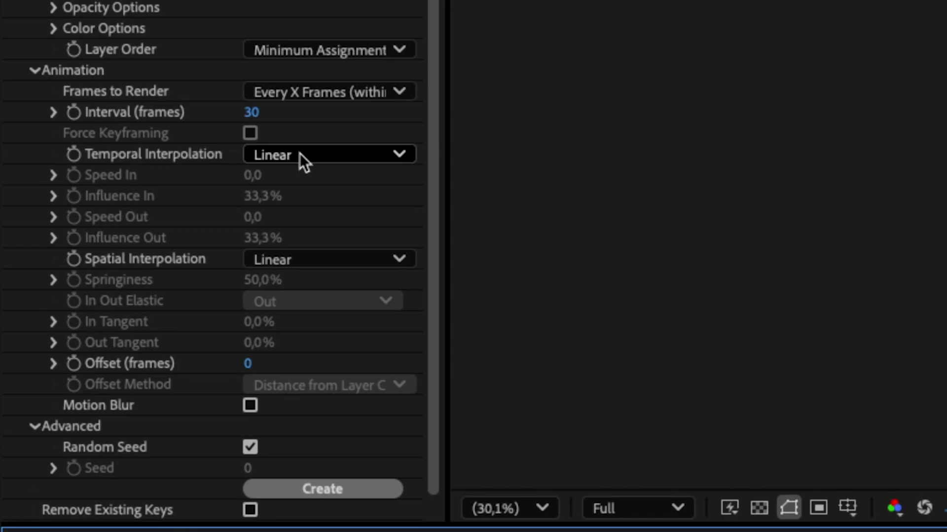
click(299, 154)
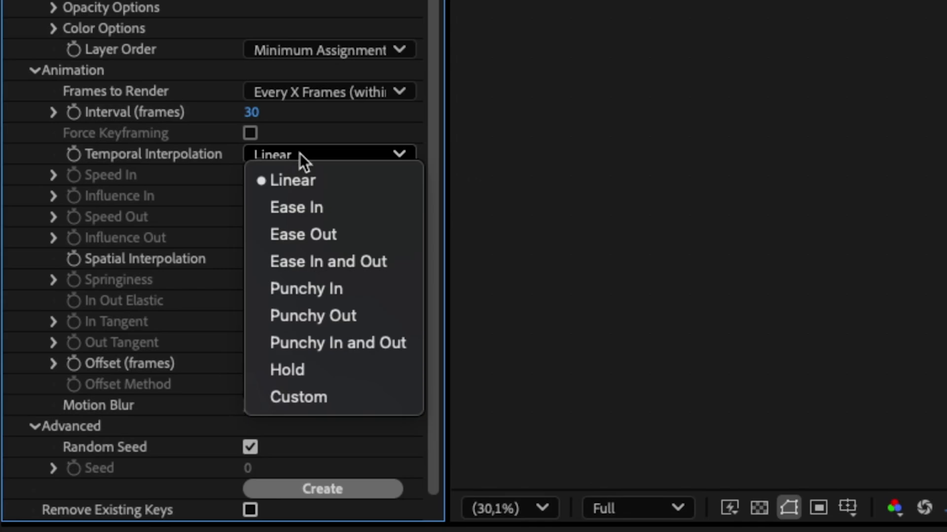
click(301, 397)
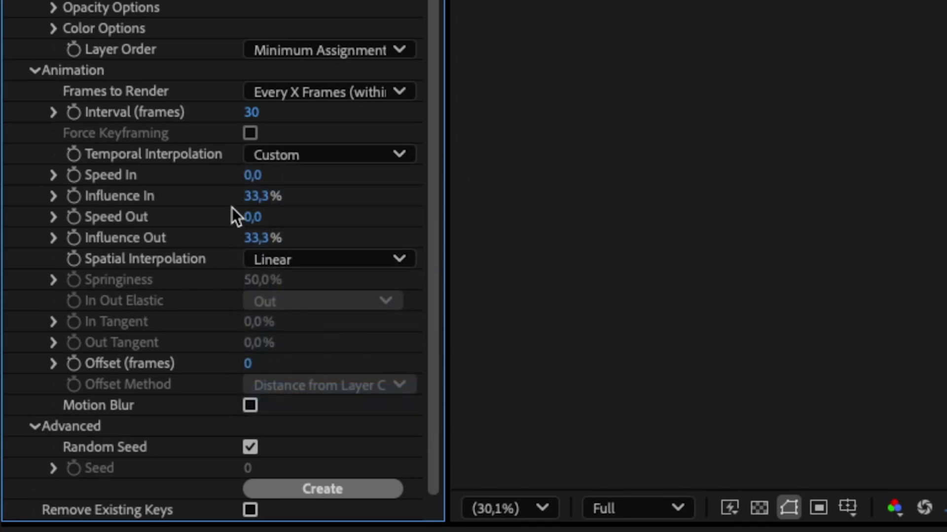
click(296, 488)
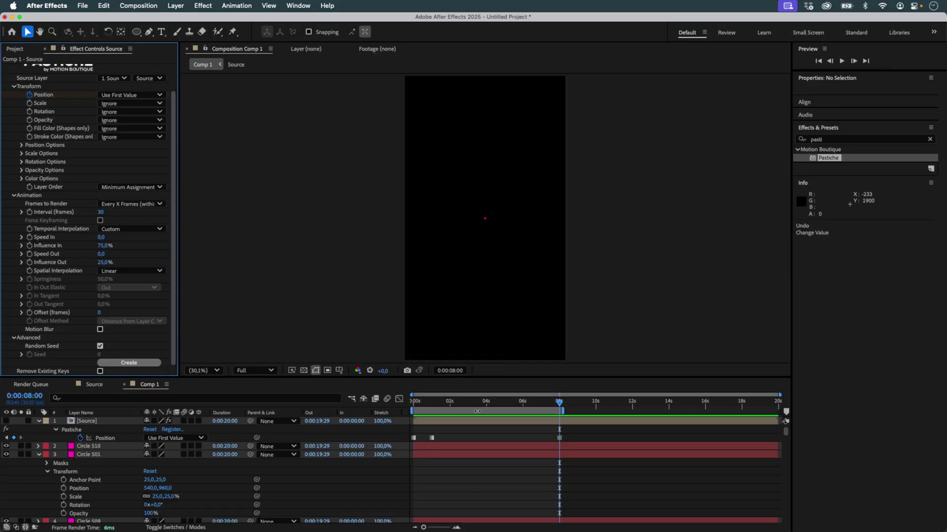
drag(495, 405, 339, 405)
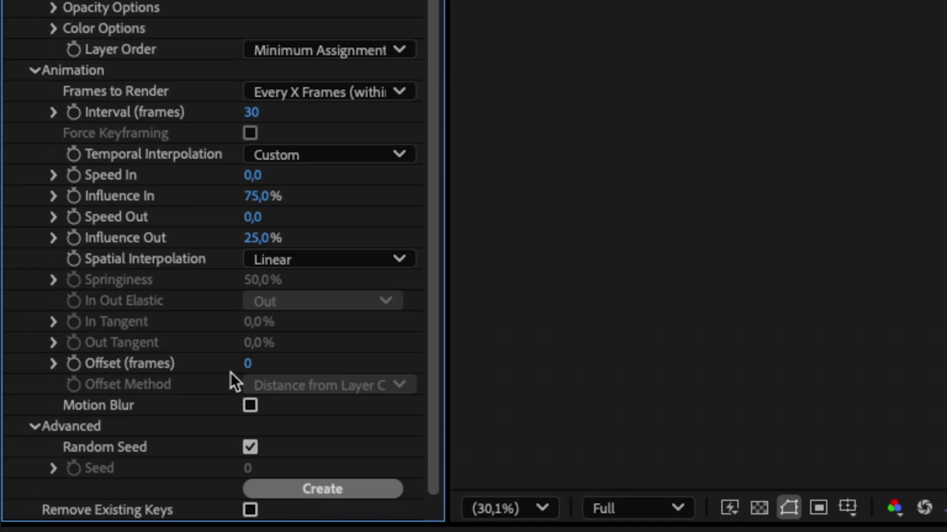
Set the Pastiche offset to 6 frames and regenerate the keyframes.
click(248, 368)
text(6)
click(583, 408)
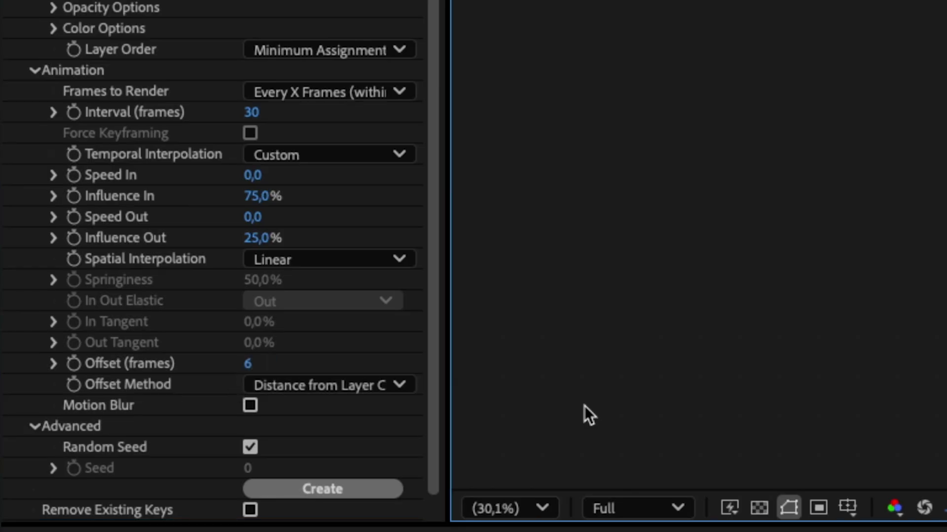
click(377, 493)
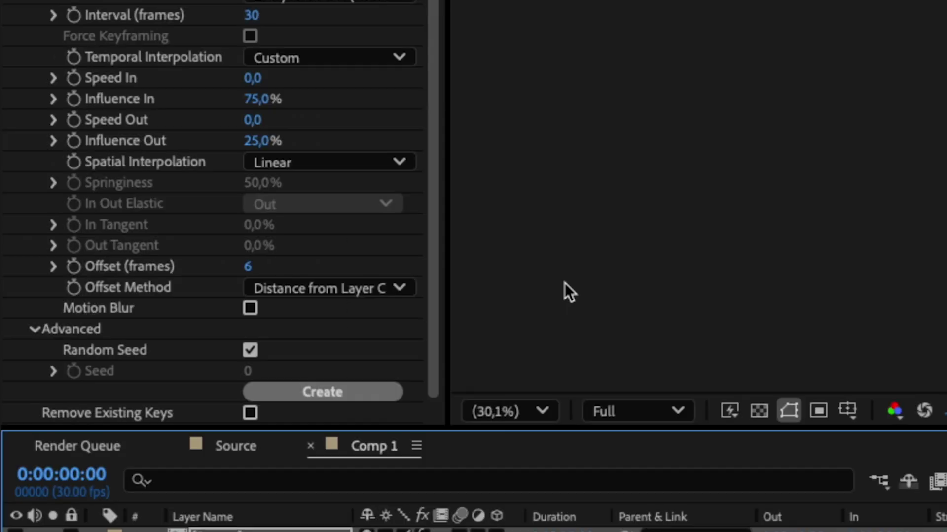
Set the first Offset Method keyframe to Random.
click(396, 286)
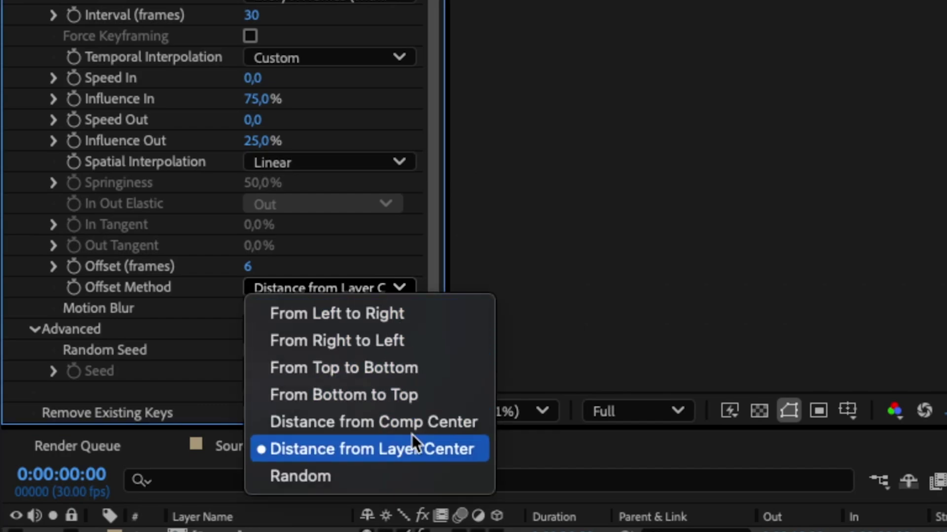
click(683, 279)
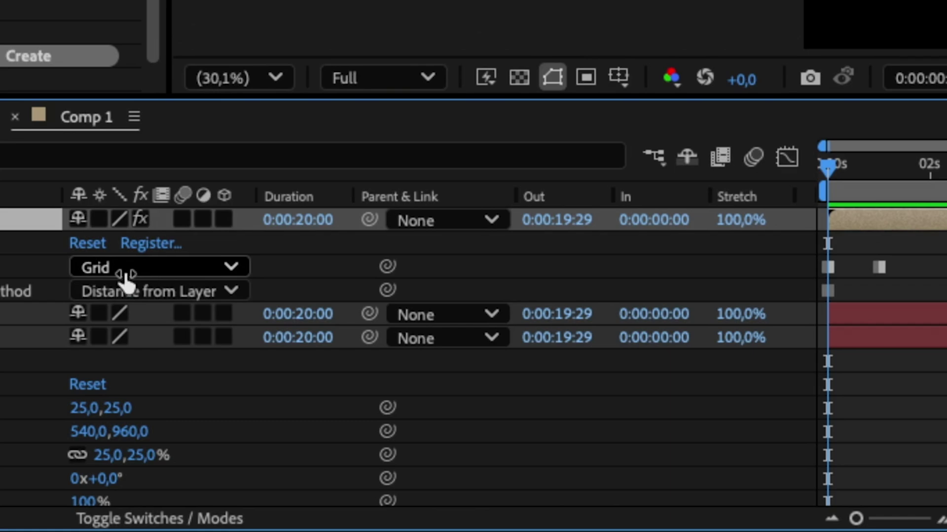
click(204, 295)
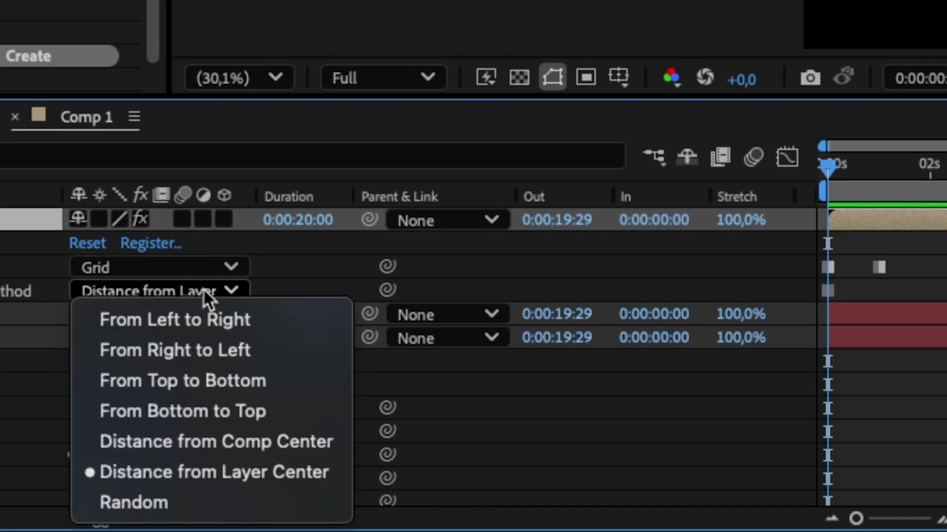
click(228, 497)
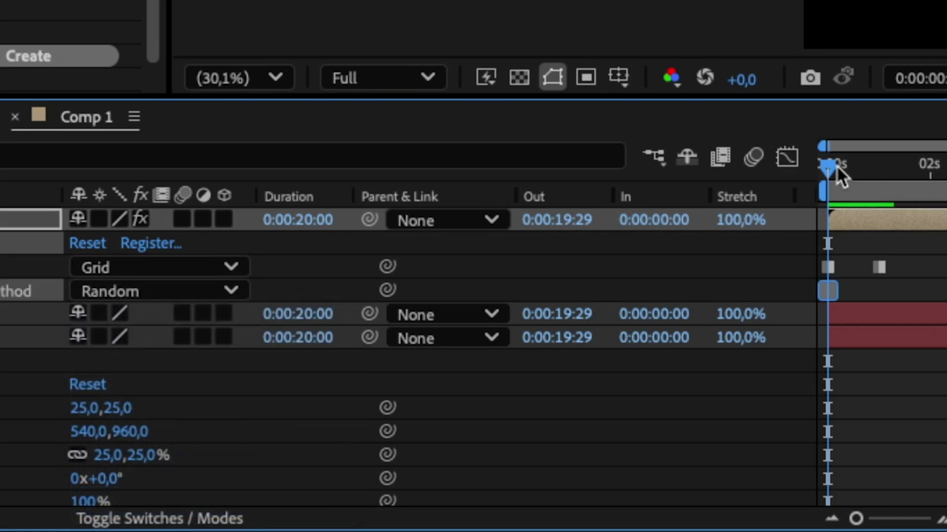
Keyframe Offset Method From Bottom to Top, then From Left to Right at 2 s.
drag(838, 170, 879, 170)
click(146, 292)
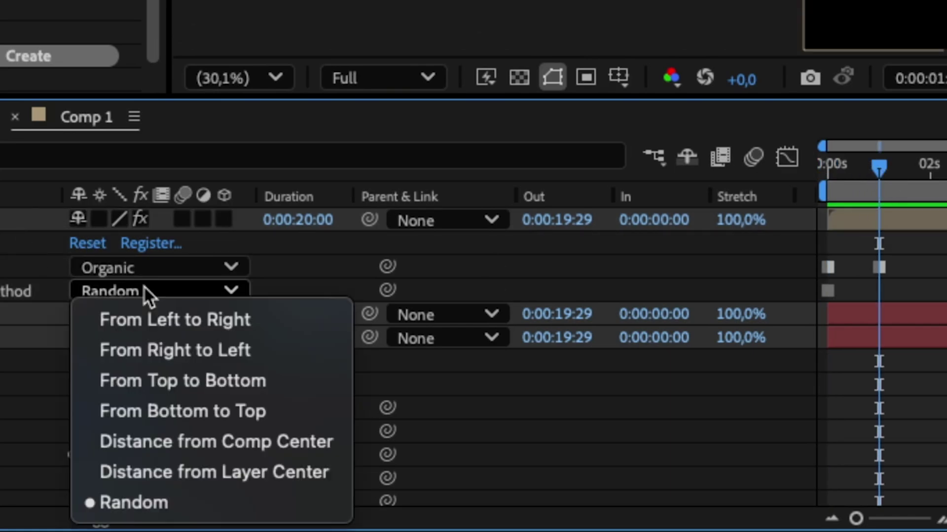
click(207, 410)
key(shift+Page_Down)
key(shift+Page_Down)
key(shift+Page_Down)
click(148, 321)
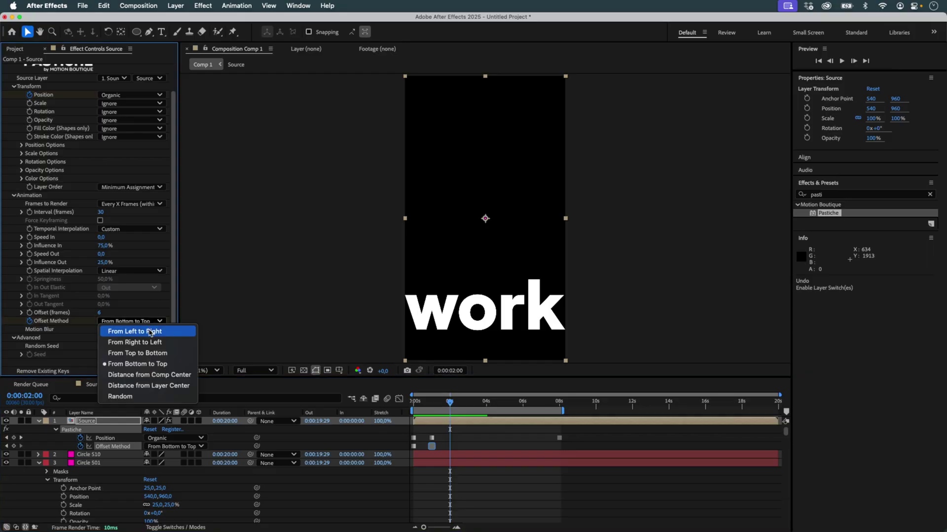
click(124, 327)
At 3 s, set Offset Method From Top to Bottom, then change it to From Left to Right.
key(shift+Page_Down)
key(shift+Page_Down)
key(shift+Page_Down)
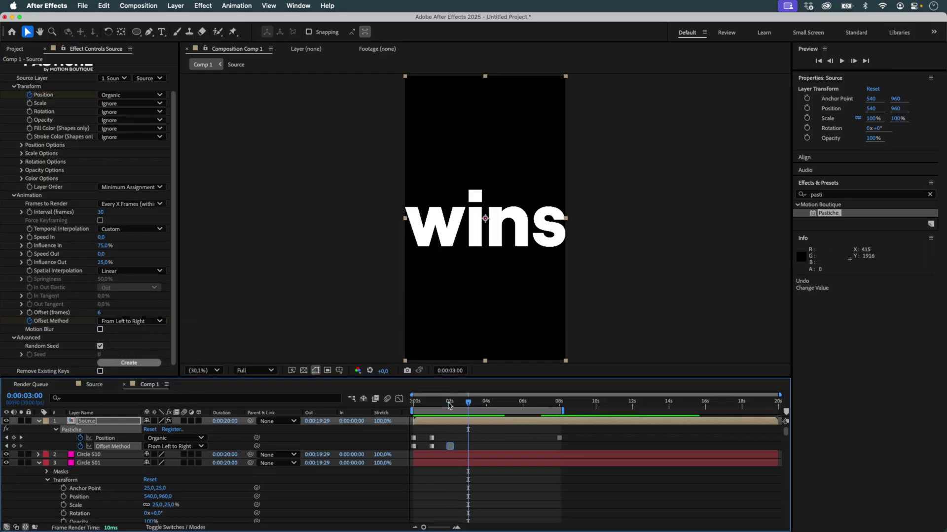
click(182, 448)
click(194, 479)
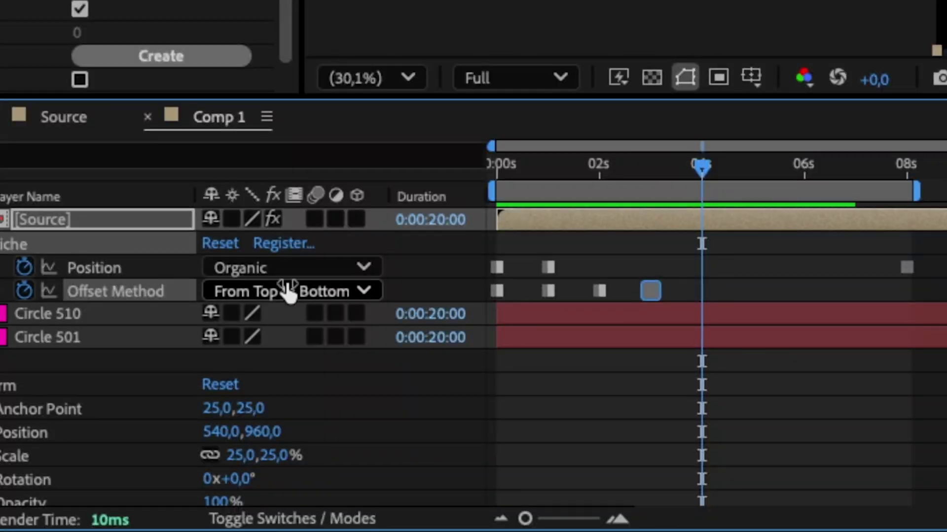
click(173, 446)
click(179, 458)
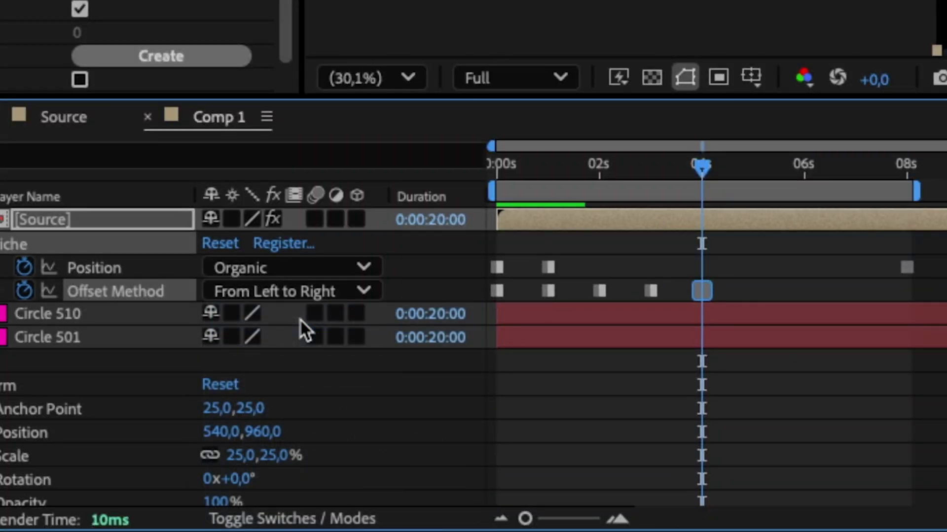
Keyframe Offset Method From Bottom to Top, then From Right to Left about a second later.
click(315, 292)
click(331, 409)
key(shift+Page_Down)
key(shift+Page_Down)
key(shift+Page_Down)
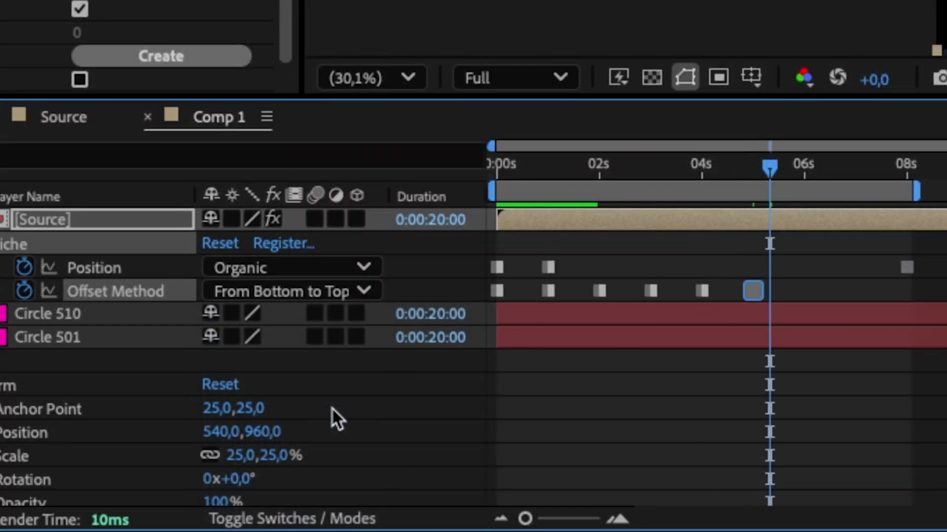
click(307, 291)
click(323, 351)
Add Offset Method keyframes From Top to Bottom and, a second later, Random.
key(shift+Page_Down)
key(shift+Page_Down)
key(shift+Page_Down)
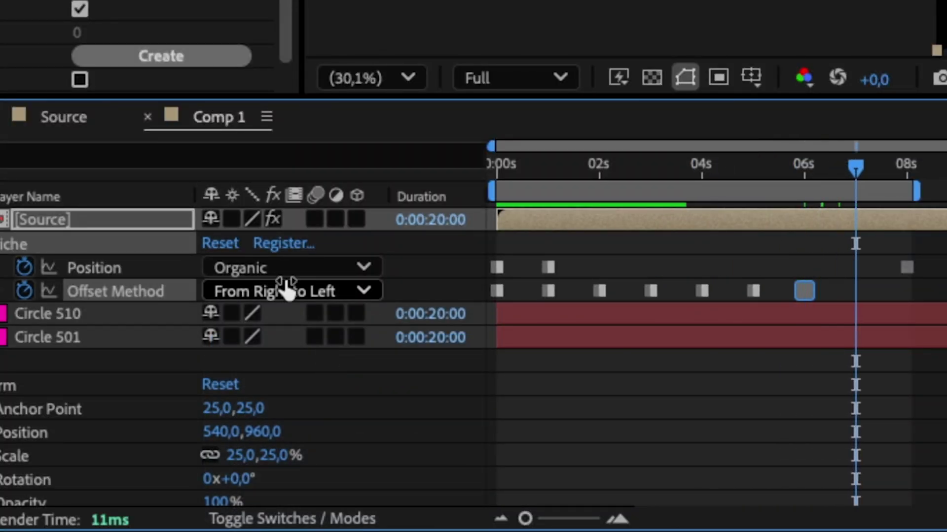
click(291, 290)
click(328, 380)
key(shift+Page_Down)
key(shift+Page_Down)
key(shift+Page_Down)
click(326, 295)
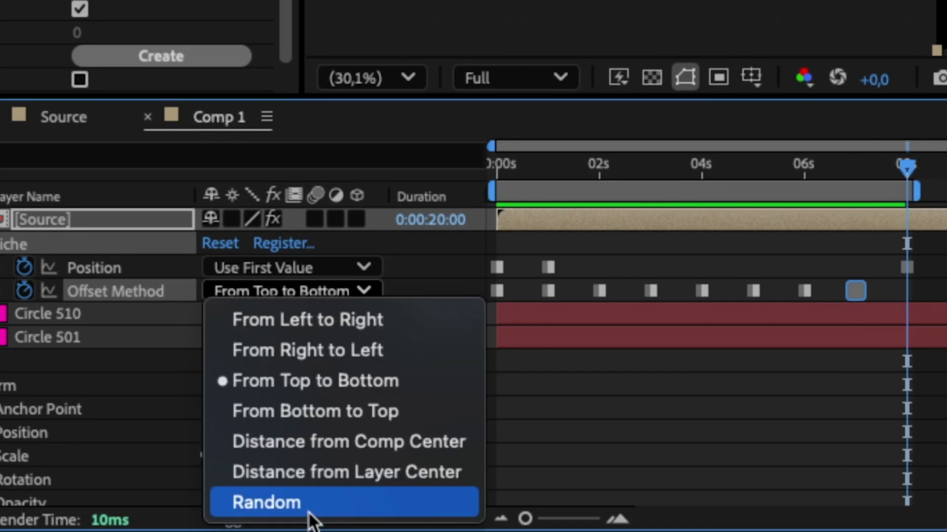
click(309, 508)
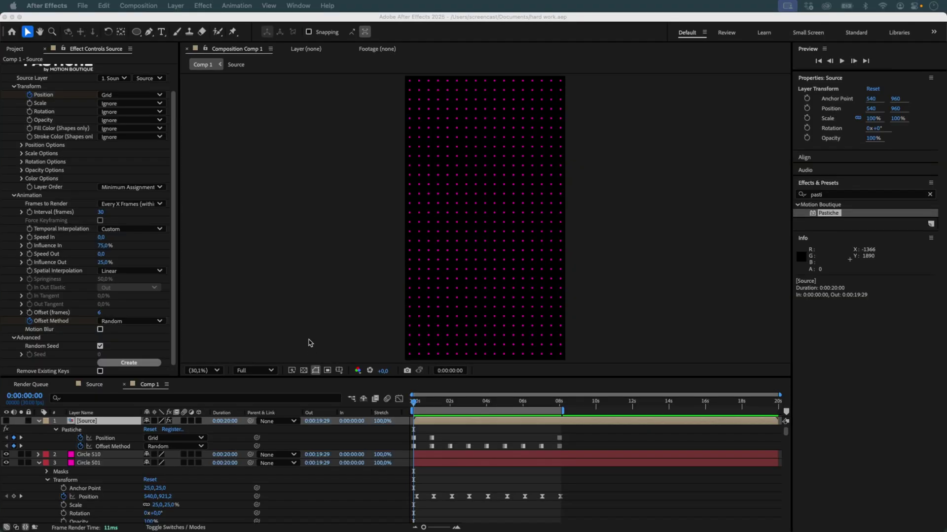
Delete the [Source] layer from the comp.
click(310, 343)
click(88, 422)
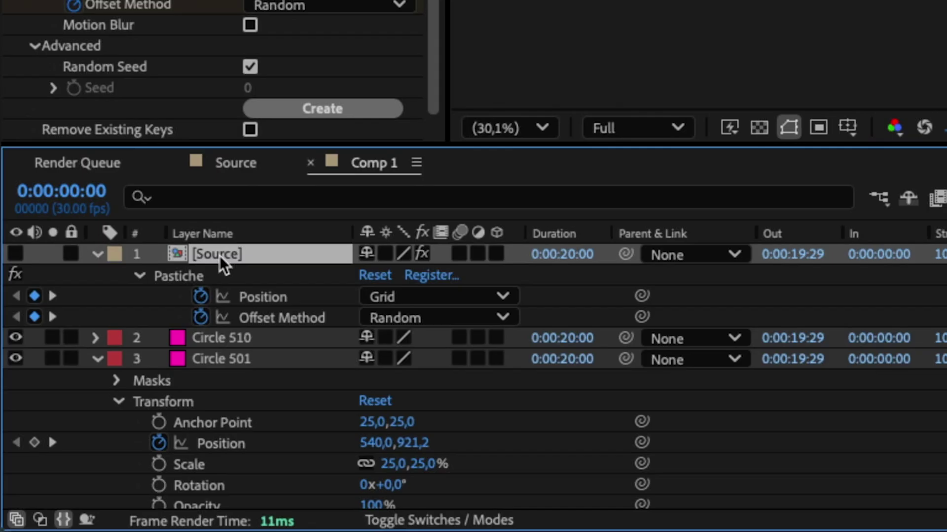
key(Delete)
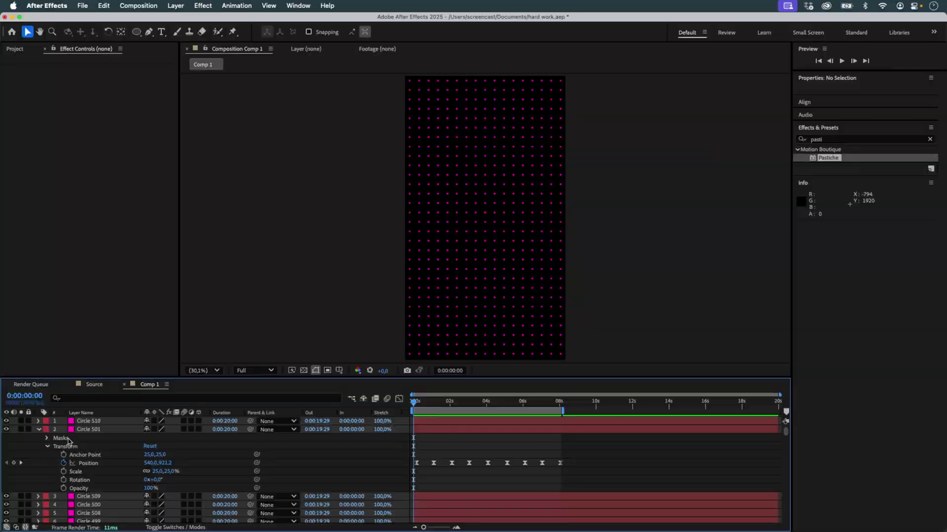
Rename the composition to 'Hard Work pst' in Composition Settings.
click(39, 430)
key(super+a)
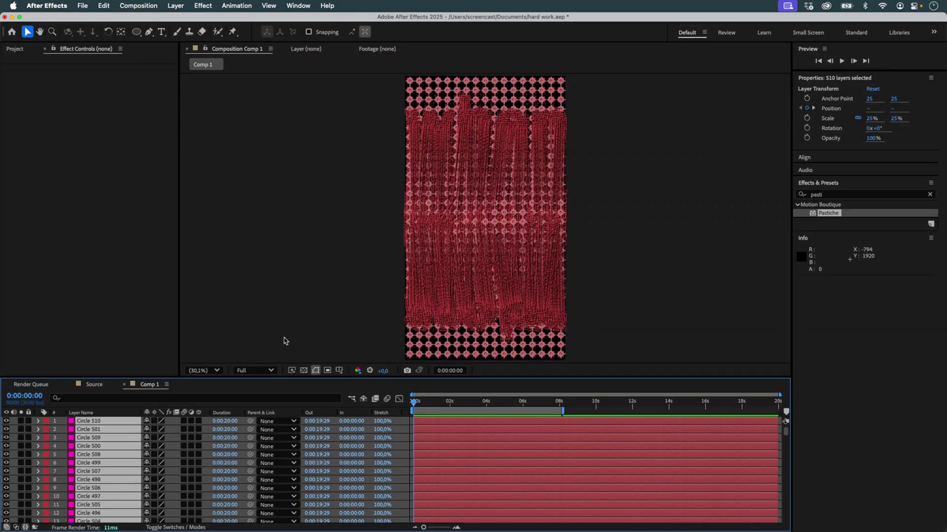
key(super+k)
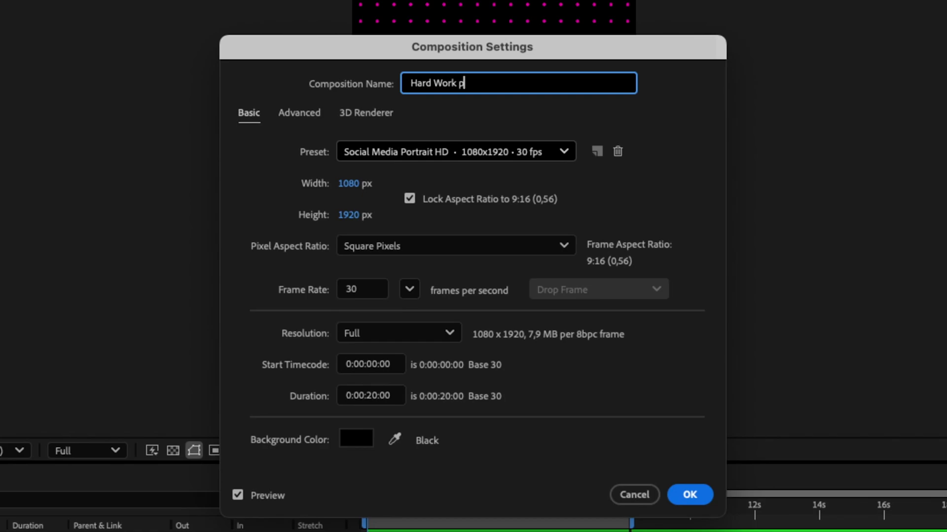
key(Return)
click(693, 493)
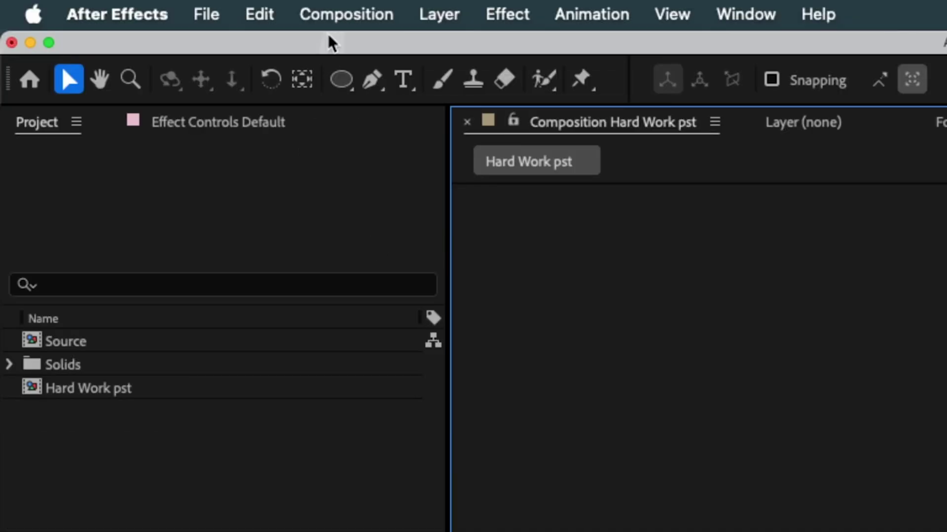
Load the Hard Work pst comp into Newton 4 and select all 510 circle bodies.
click(336, 11)
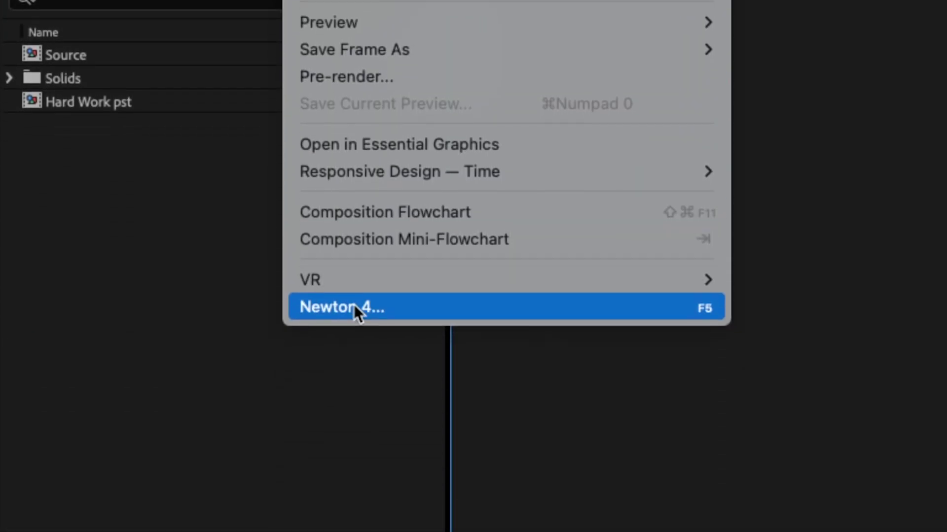
click(355, 307)
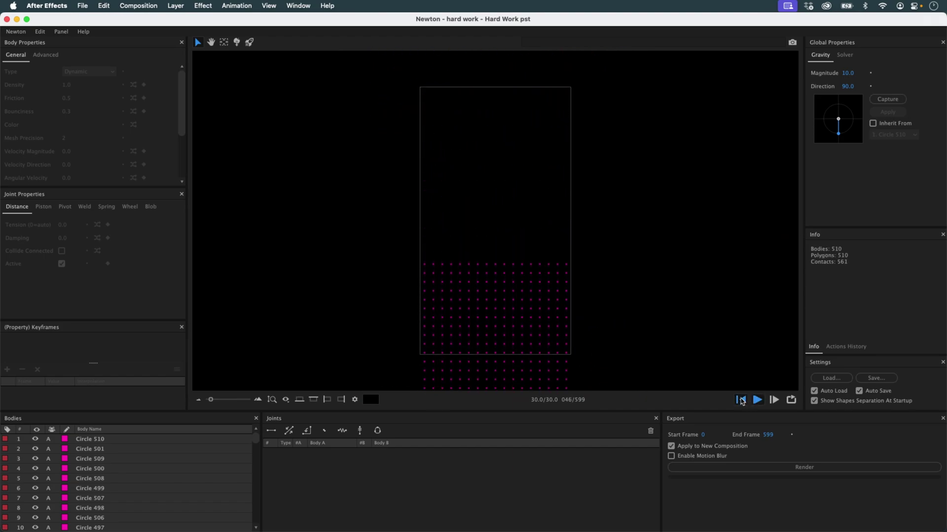
drag(400, 79, 626, 365)
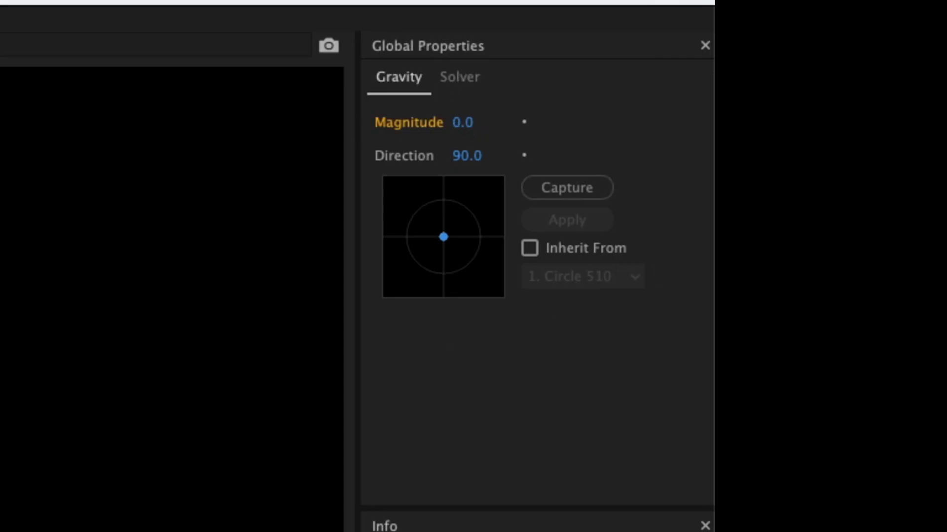
Raise the solver sub-steps to 10.
click(459, 78)
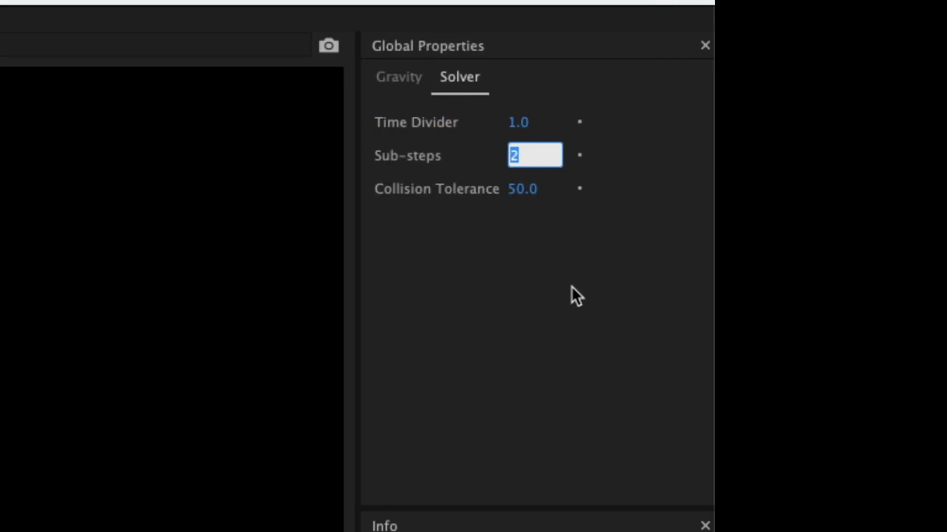
text(10)
key(Return)
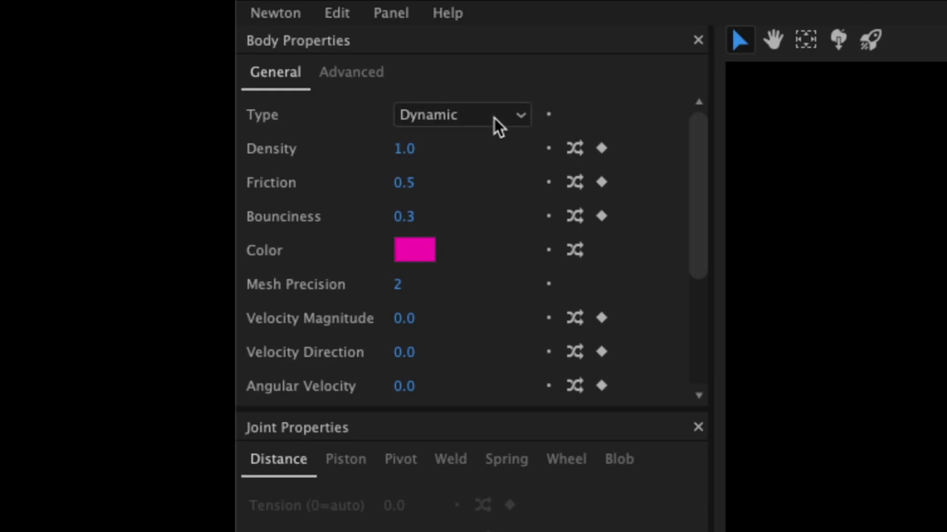
Set the selected bodies' type to AEmatic and play the simulation.
click(498, 116)
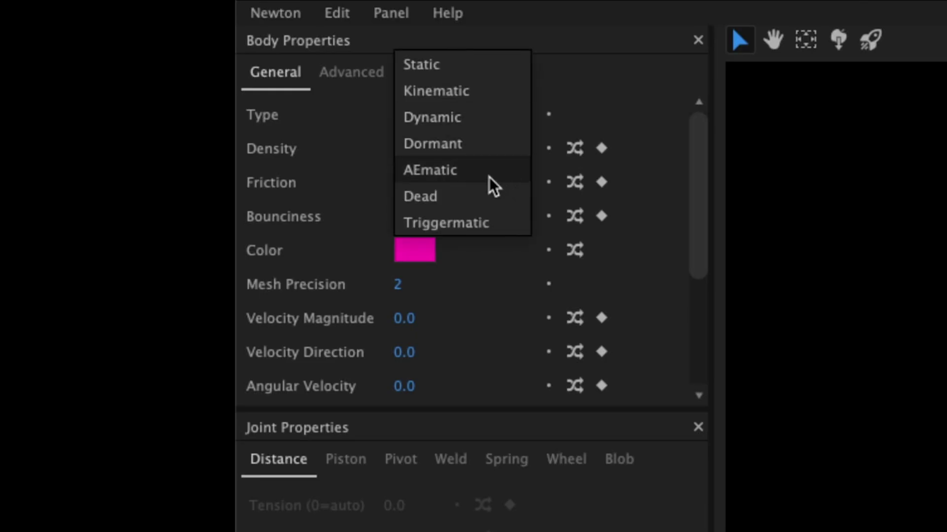
click(464, 173)
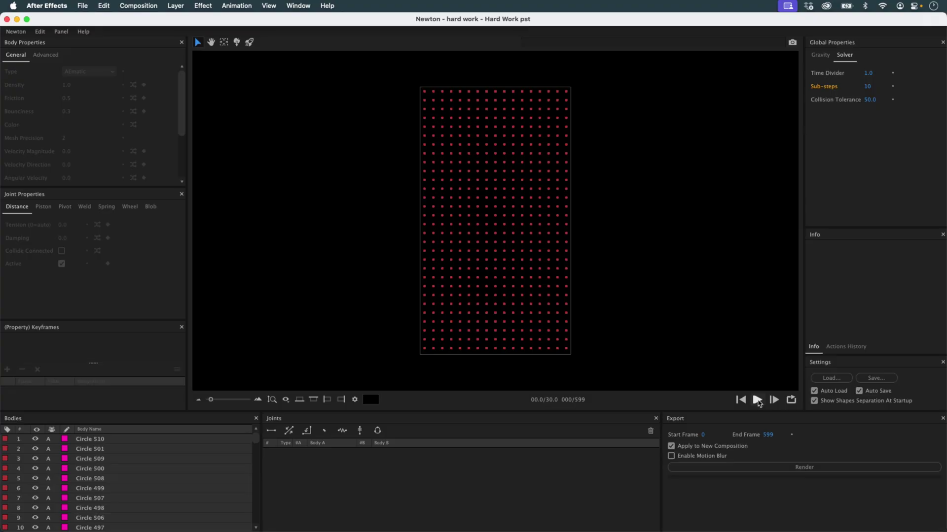
click(758, 400)
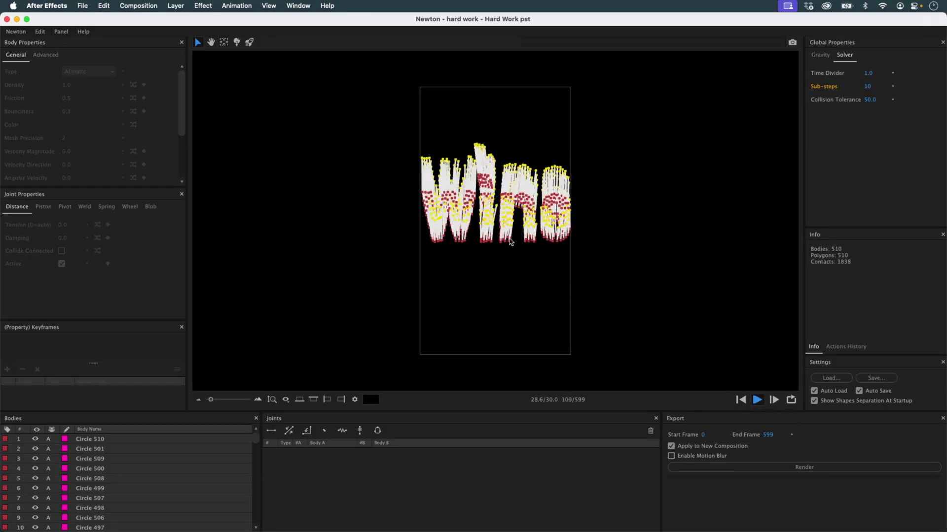
scroll(510, 243, up, 3)
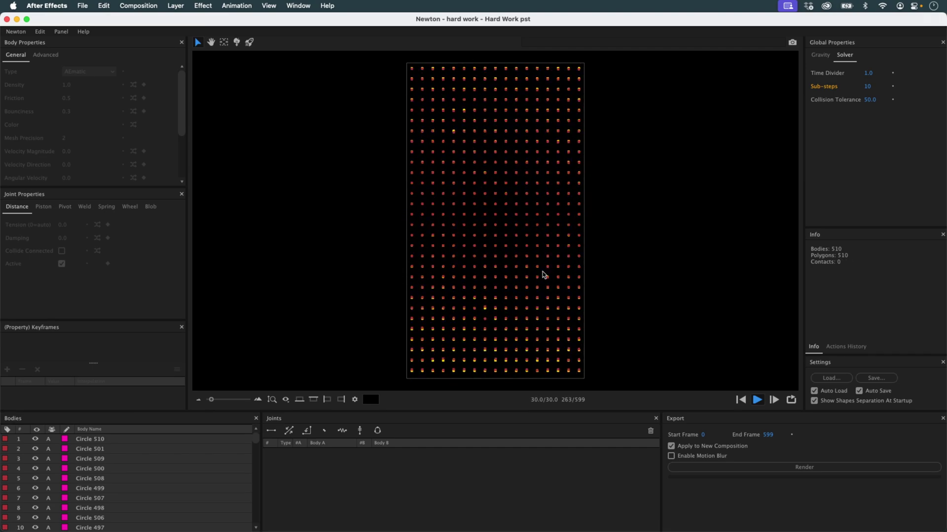
Select all 510 bodies, set AEmatic Damping to 0.6, and replay the simulation.
drag(400, 64, 635, 378)
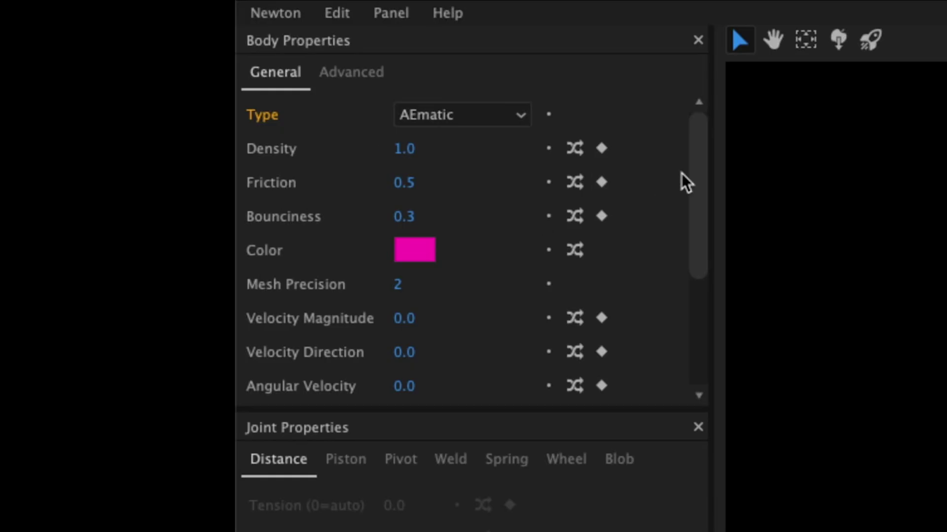
drag(181, 98, 183, 184)
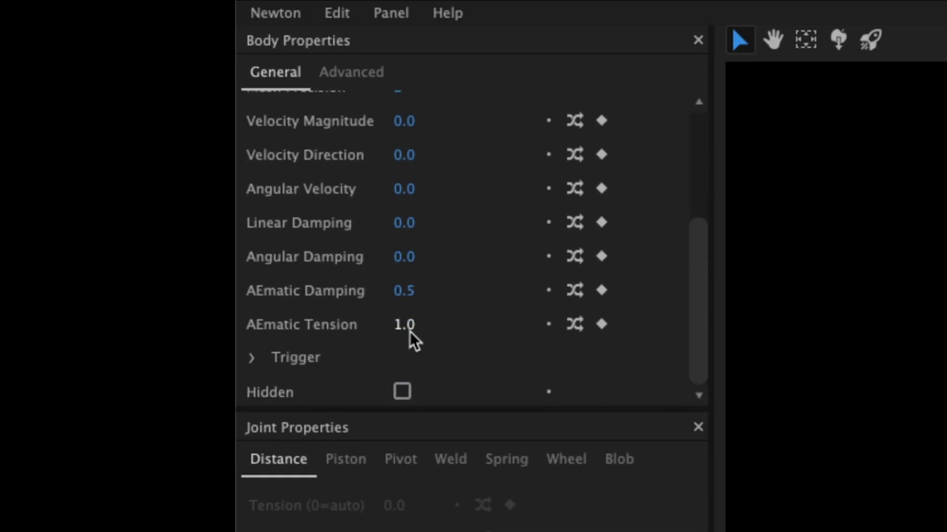
click(409, 293)
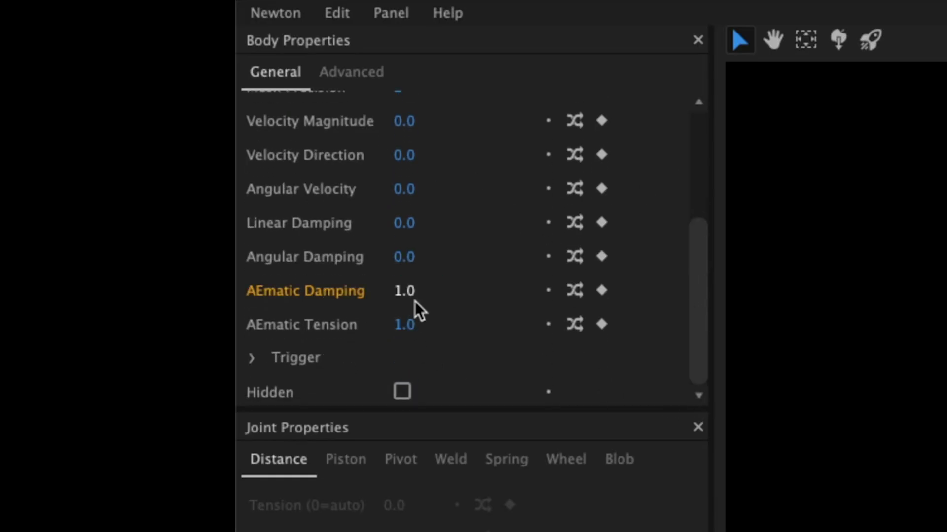
click(845, 526)
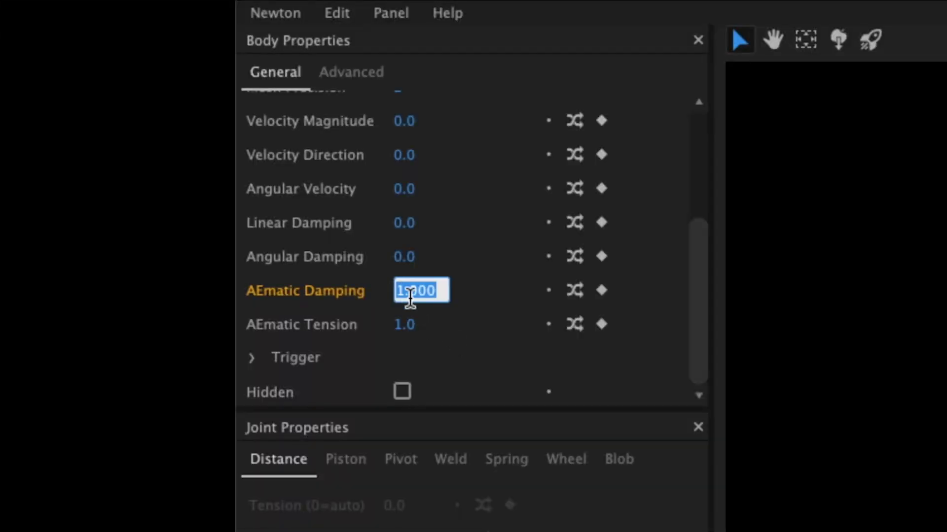
text(0.6)
key(Return)
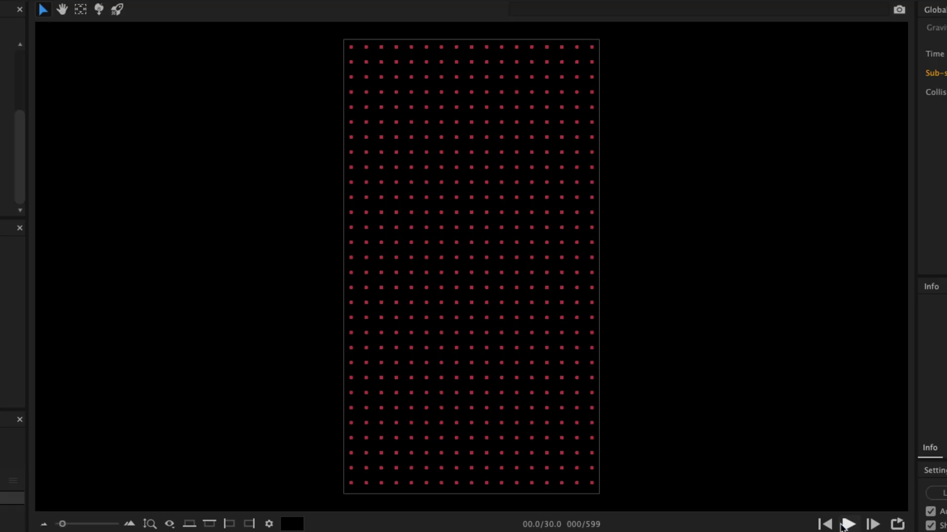
click(846, 524)
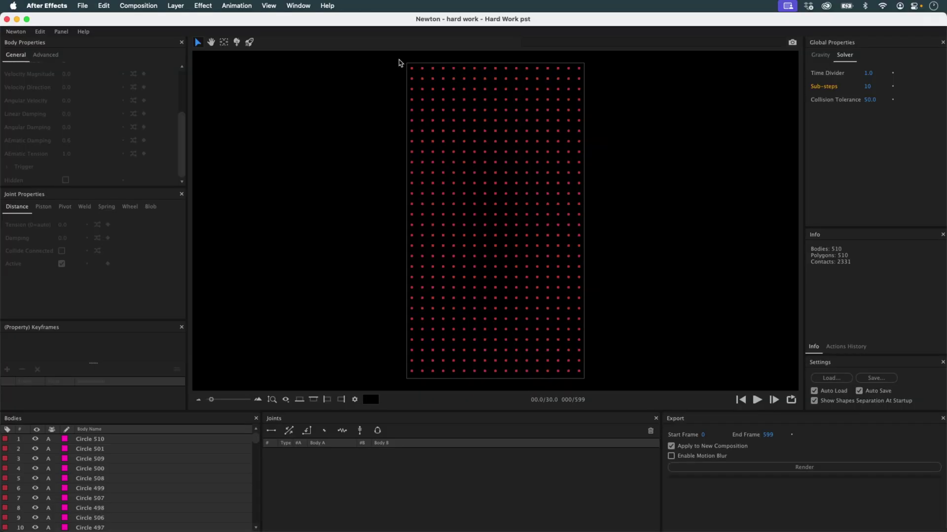
Turn off Collide With A for all bodies, preview, and render with End Frame 300.
drag(397, 58, 603, 386)
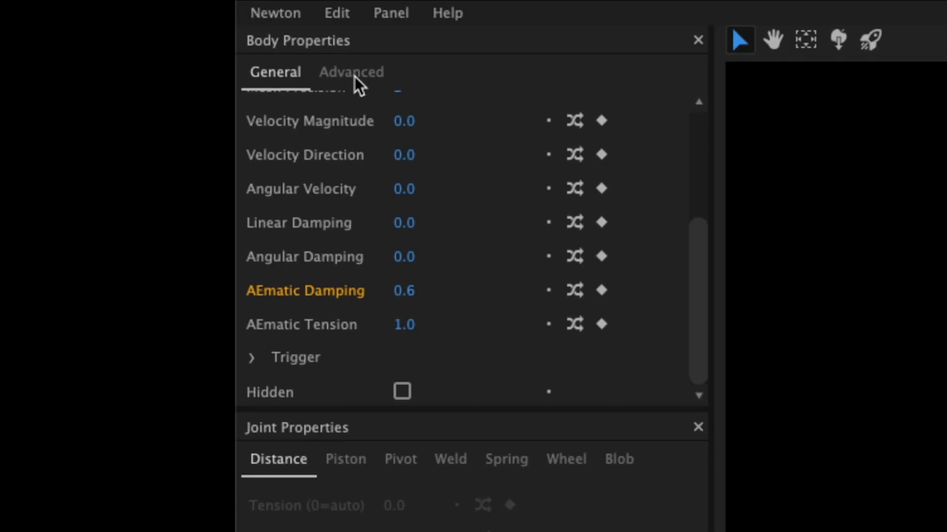
click(47, 56)
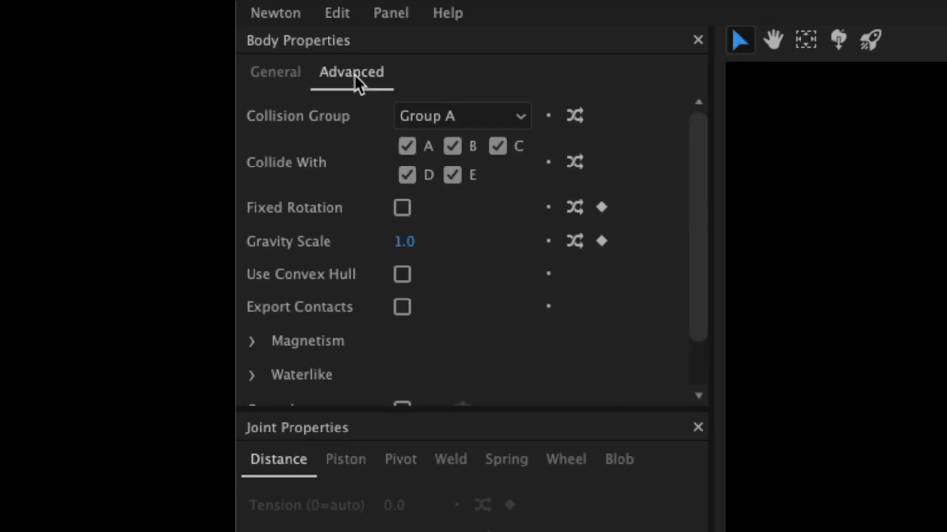
click(413, 149)
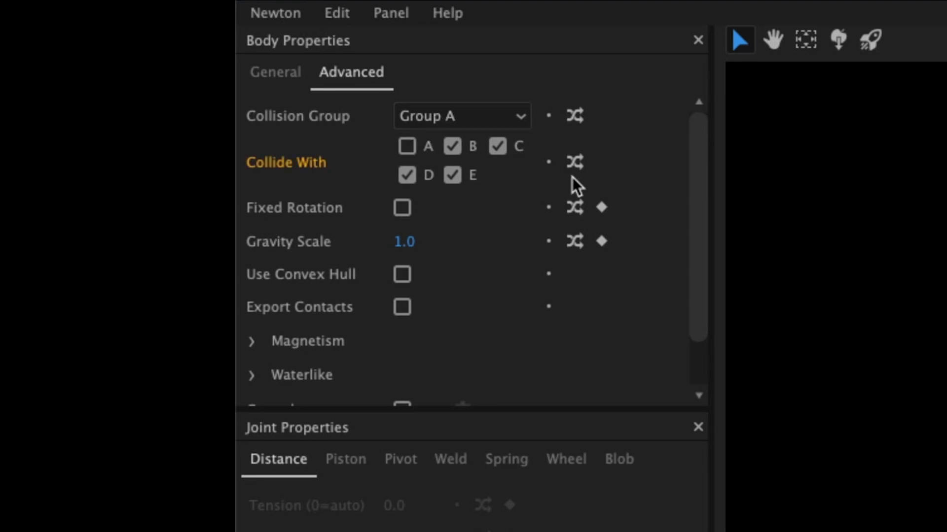
click(906, 260)
key(space)
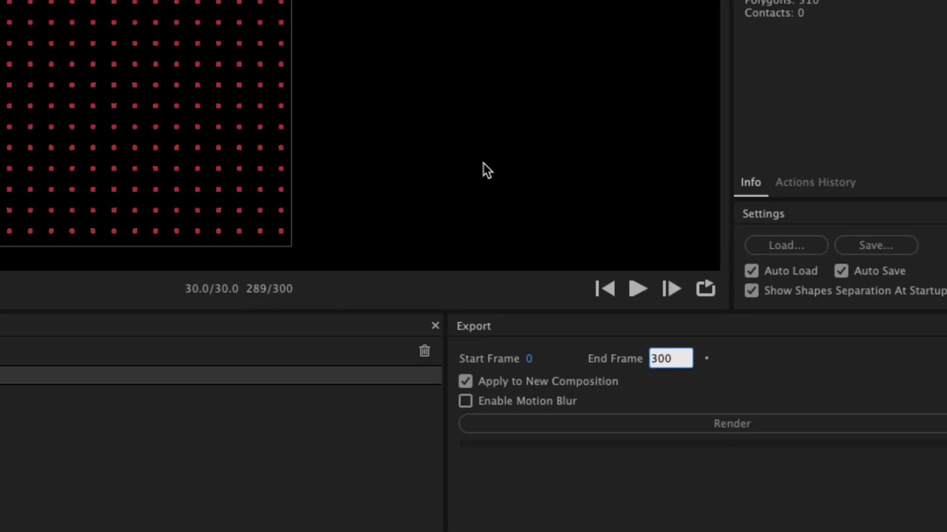
click(767, 427)
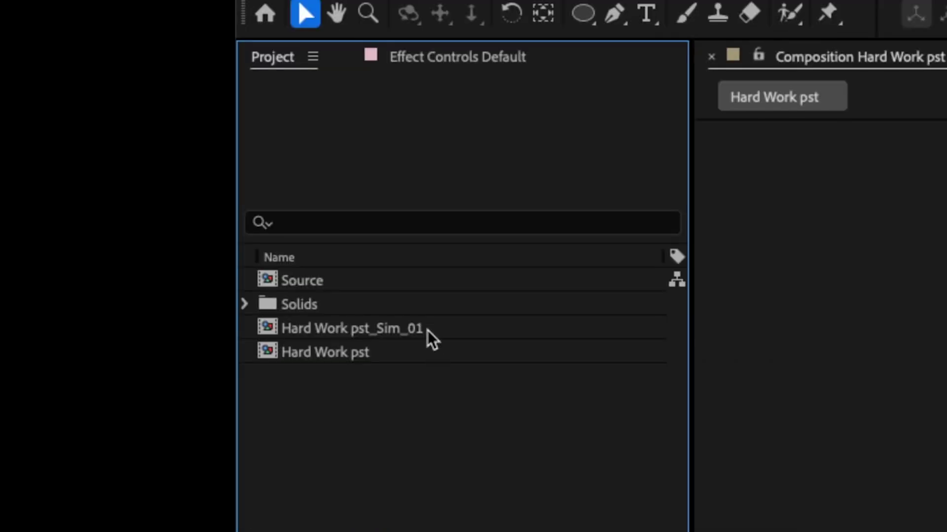
Preview Hard Work pst_Sim_01, then make a new comp combining it with Hard Work pst.
double_click(75, 155)
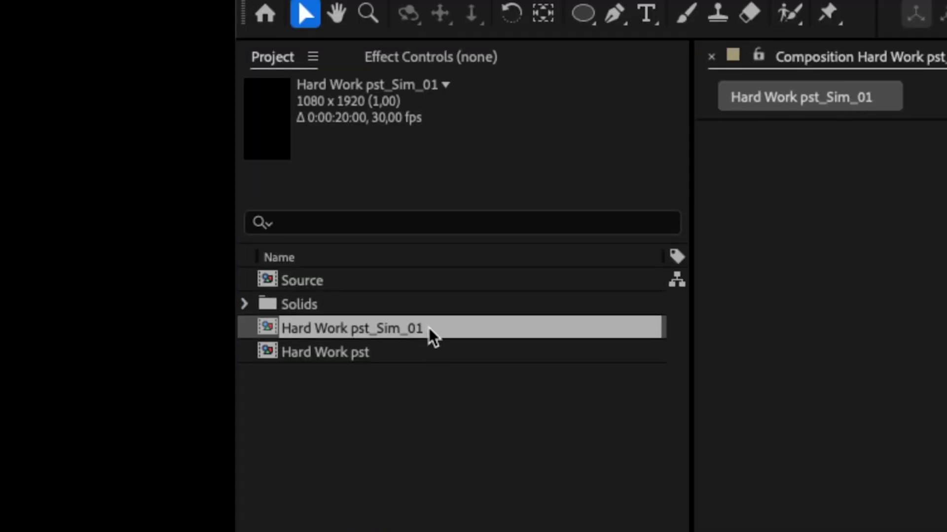
key(space)
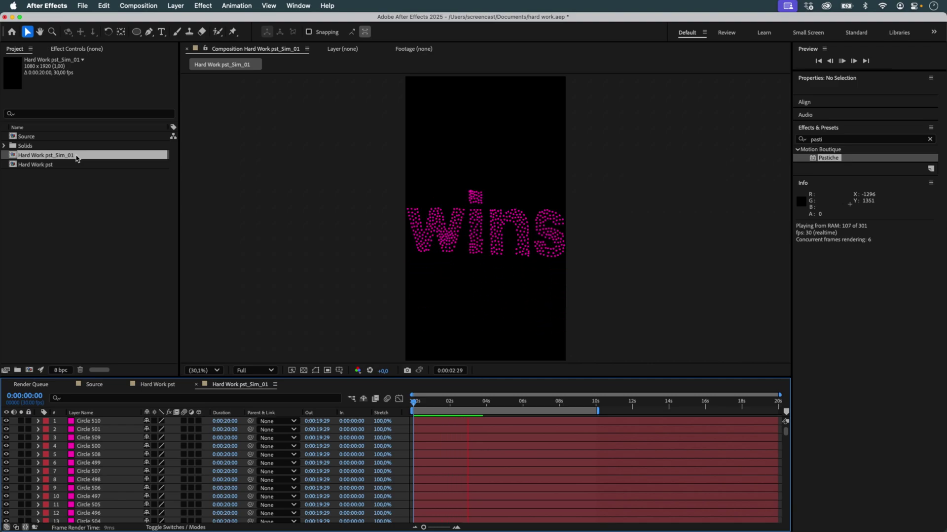
drag(370, 327, 316, 218)
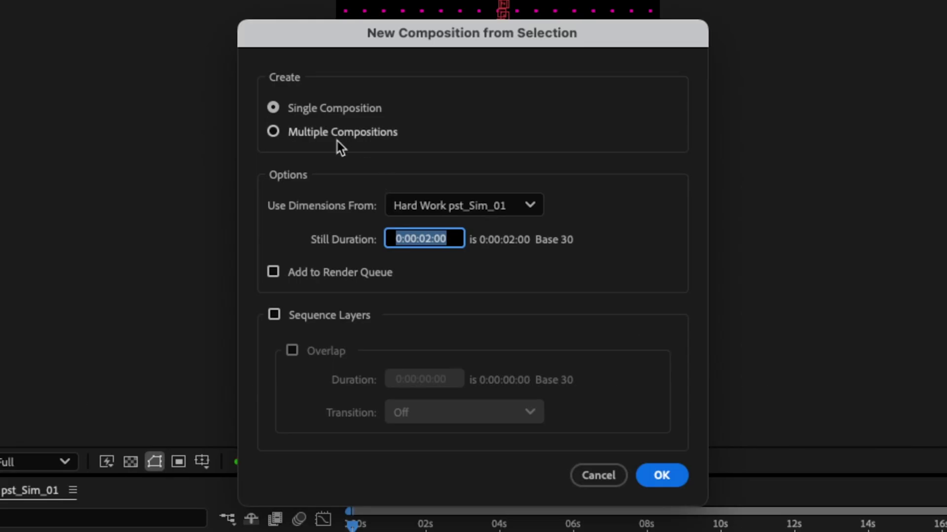
click(660, 477)
Apply an orange Fill effect to the Hard Work pst_Sim_01 layer and preview the animation.
click(308, 256)
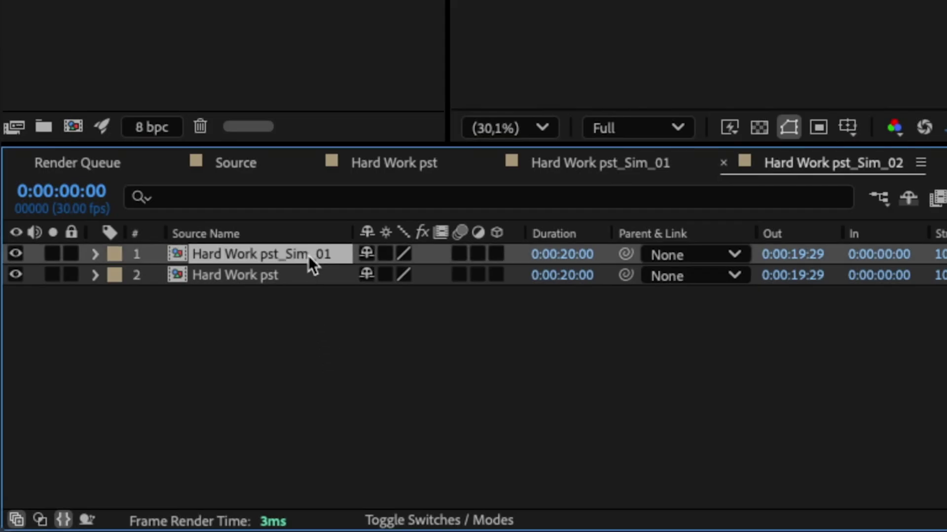
click(615, 234)
text(fill)
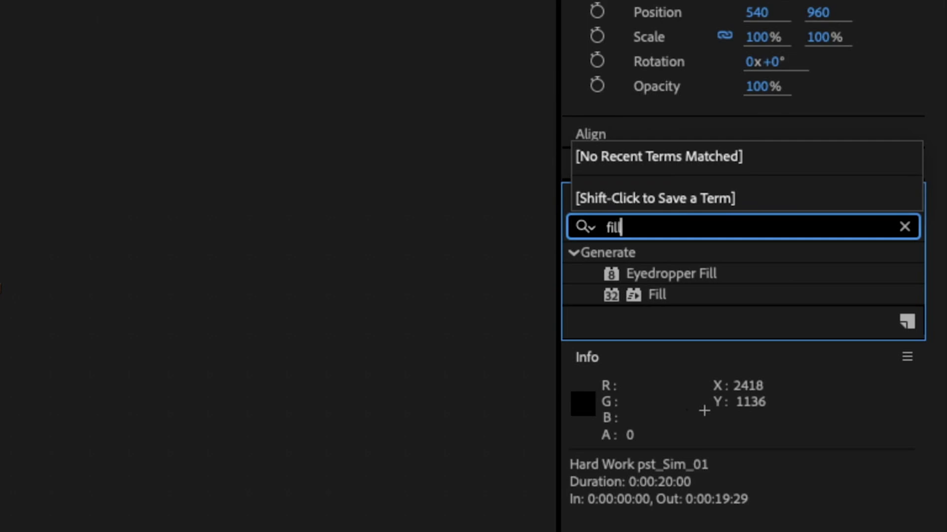
double_click(646, 295)
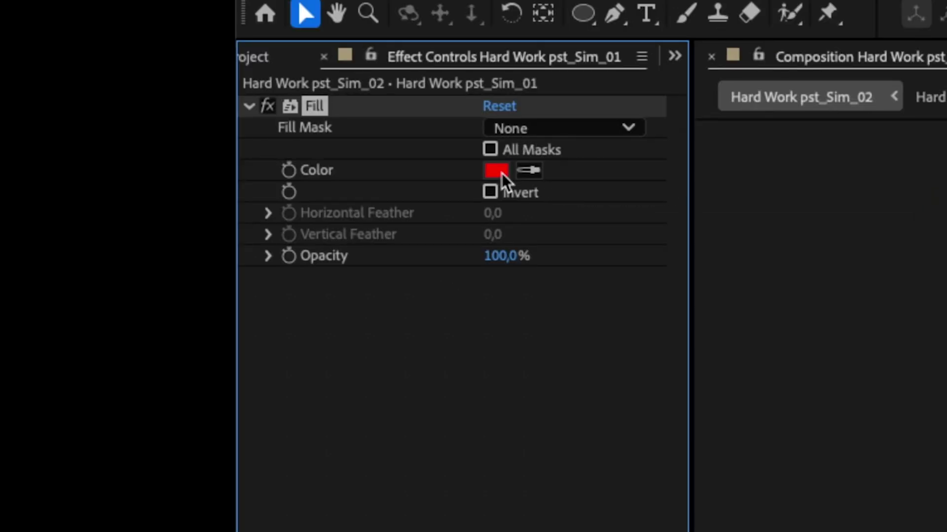
click(501, 172)
drag(538, 431, 533, 438)
click(736, 140)
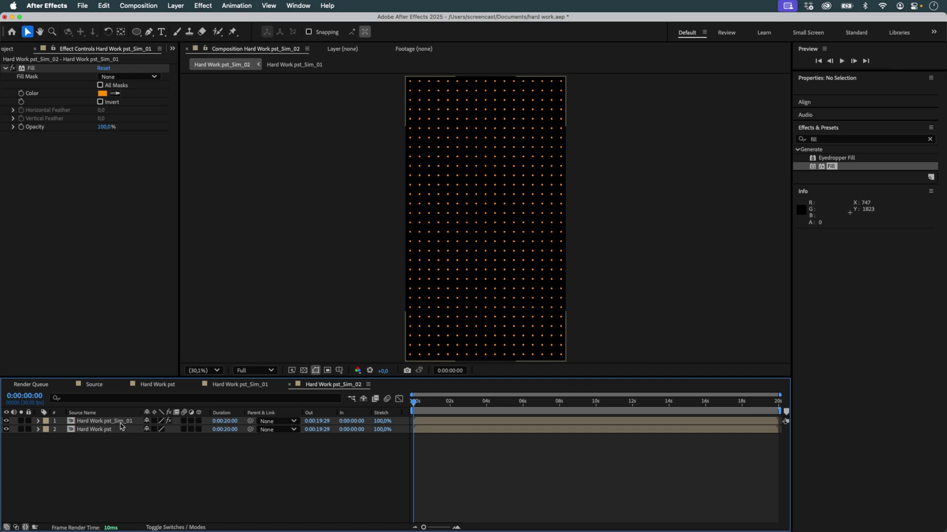
click(164, 462)
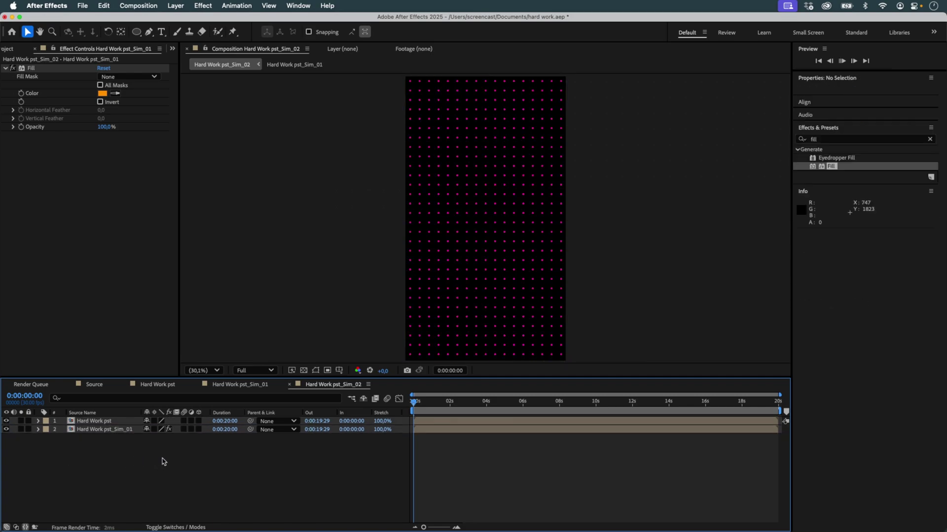
key(space)
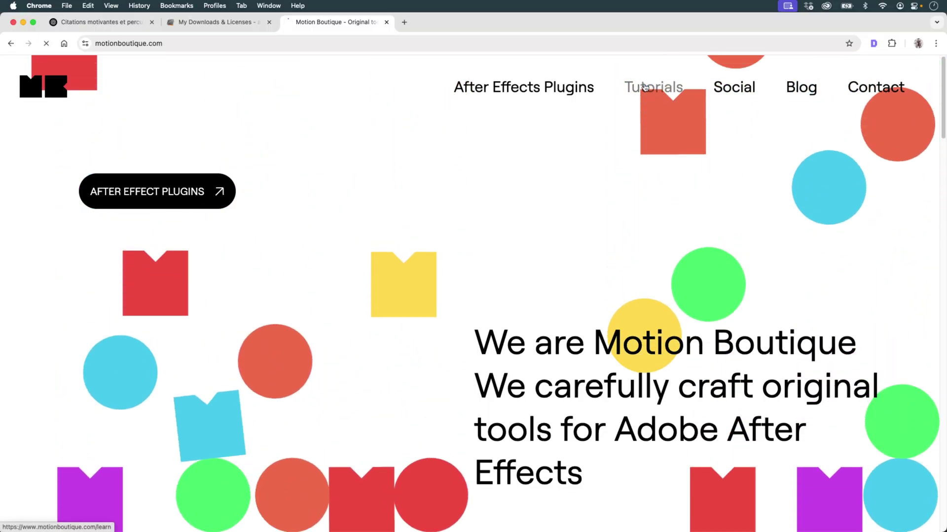
Copy the Magnetism tutorial's path expression code, then start a new After Effects composition.
click(645, 88)
scroll(222, 363, down, 5)
click(164, 362)
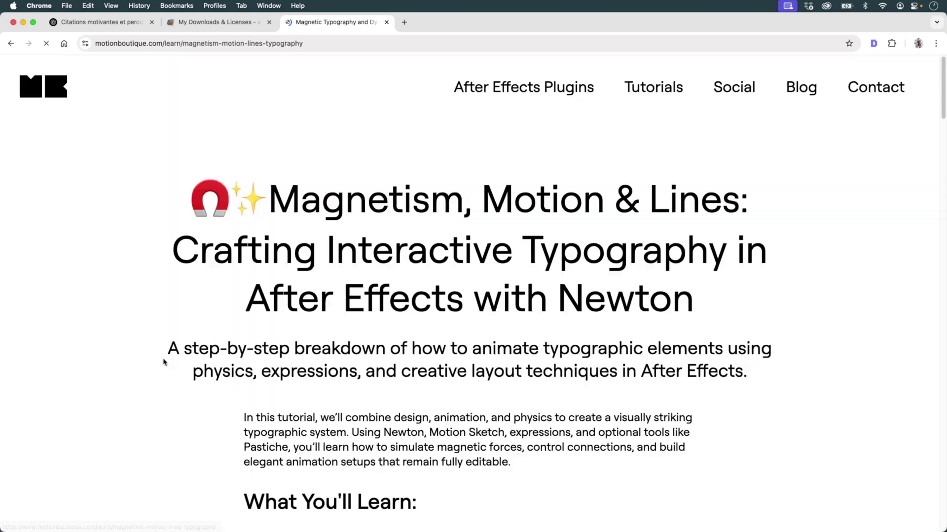
scroll(482, 336, down, 15)
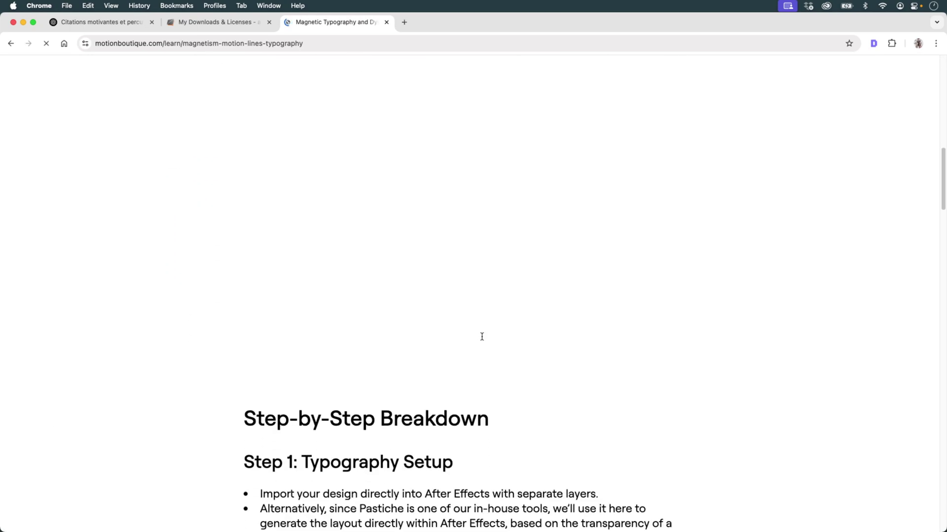
scroll(482, 337, down, 15)
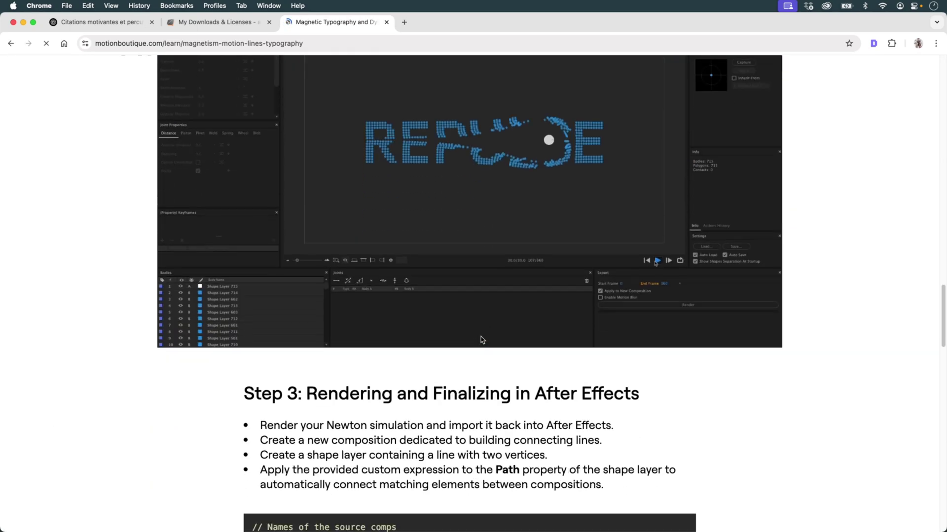
scroll(482, 340, down, 10)
scroll(481, 339, up, 5)
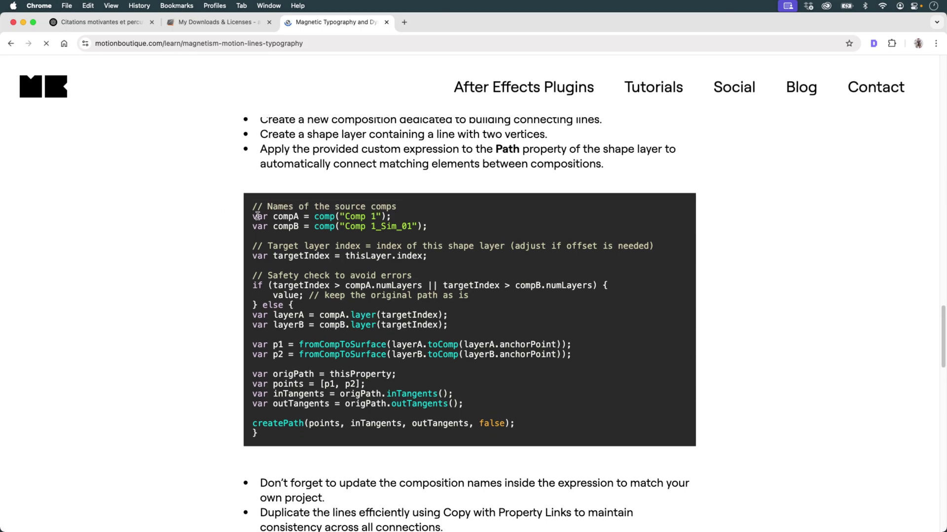
drag(252, 207, 524, 436)
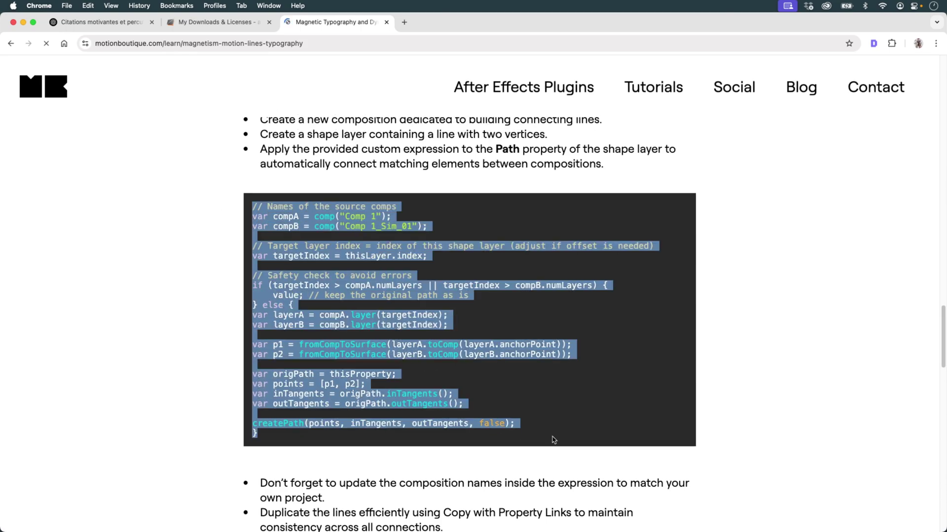
key(super+Tab)
right_click(55, 213)
click(55, 214)
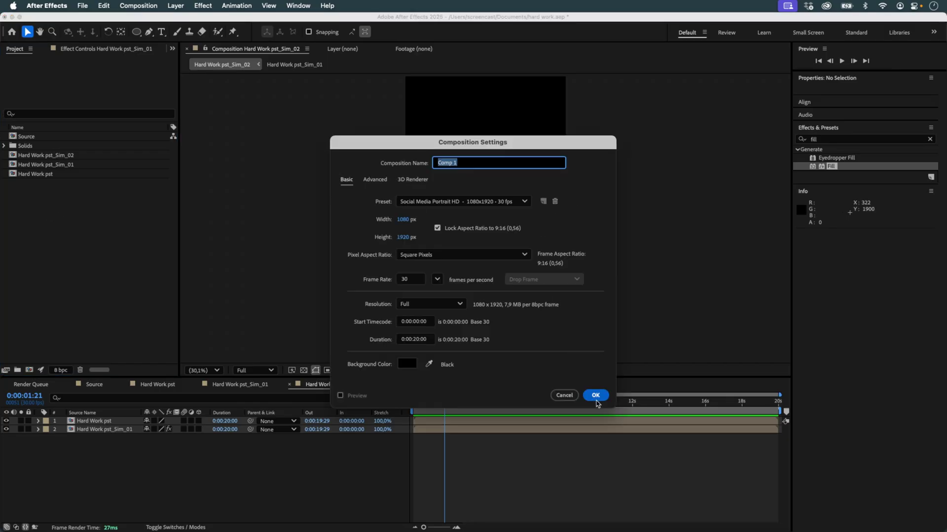
Create the comp and draw a two-point line with no fill and a 5 px stroke.
click(596, 395)
key(g)
click(441, 214)
click(488, 213)
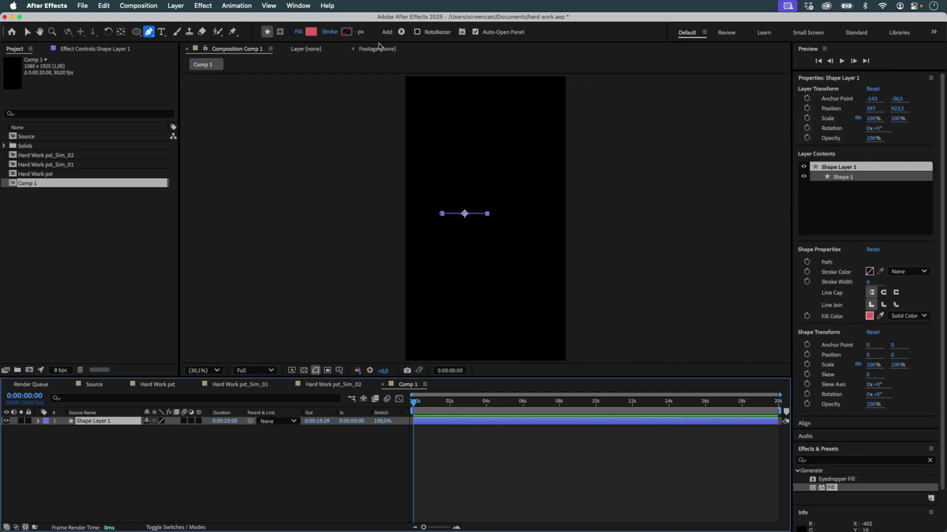
alt+click(311, 31)
alt+click(311, 31)
alt+click(312, 31)
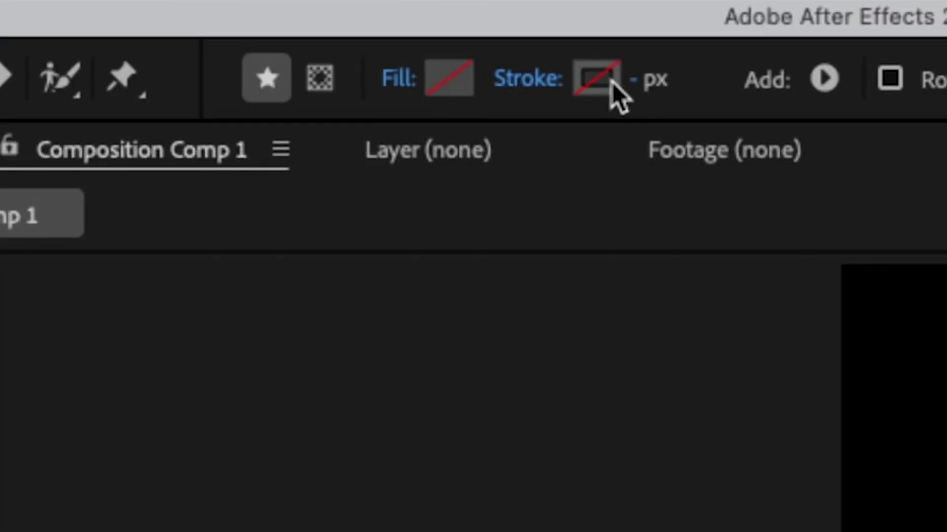
alt+click(612, 83)
click(629, 83)
text(5)
key(Return)
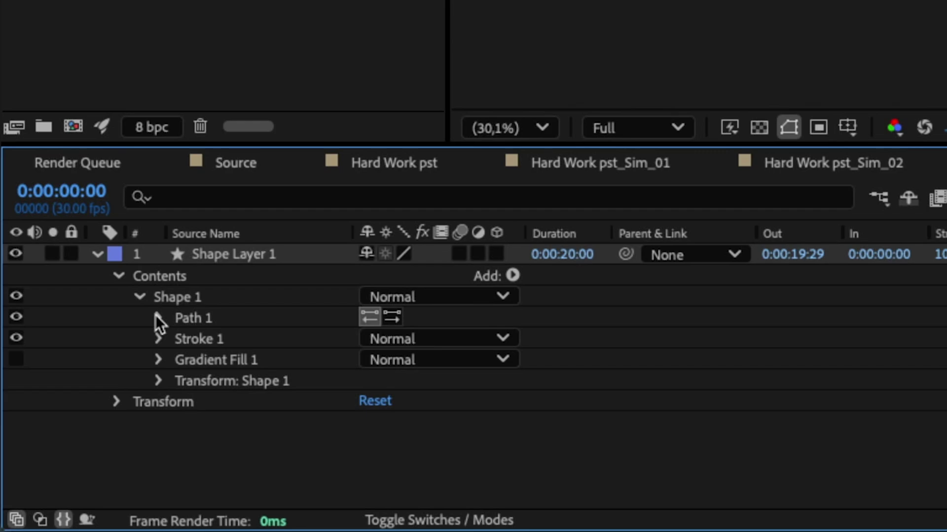
Paste the expression into the line's Path, pointing it at Hard Work pst and Hard Work pst_Sim_01.
click(160, 318)
click(201, 339)
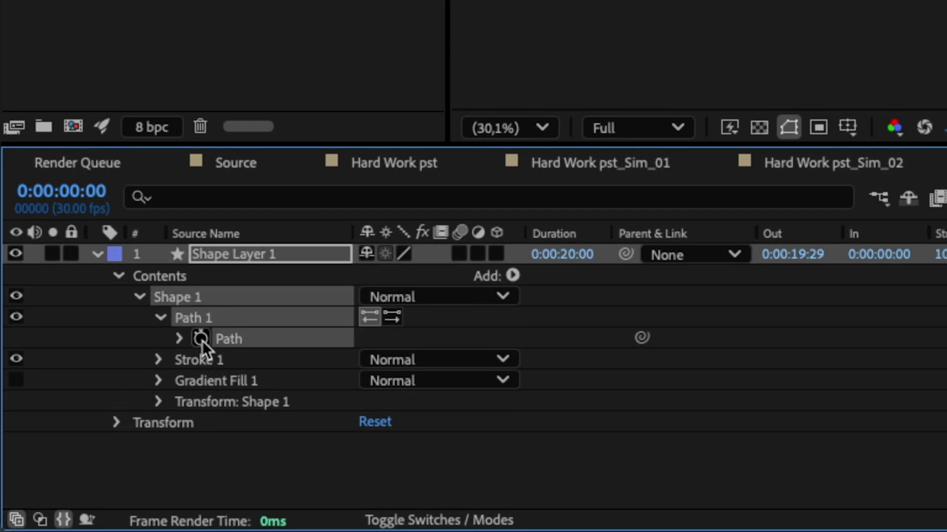
alt+click(202, 340)
key(super+v)
drag(493, 395, 627, 527)
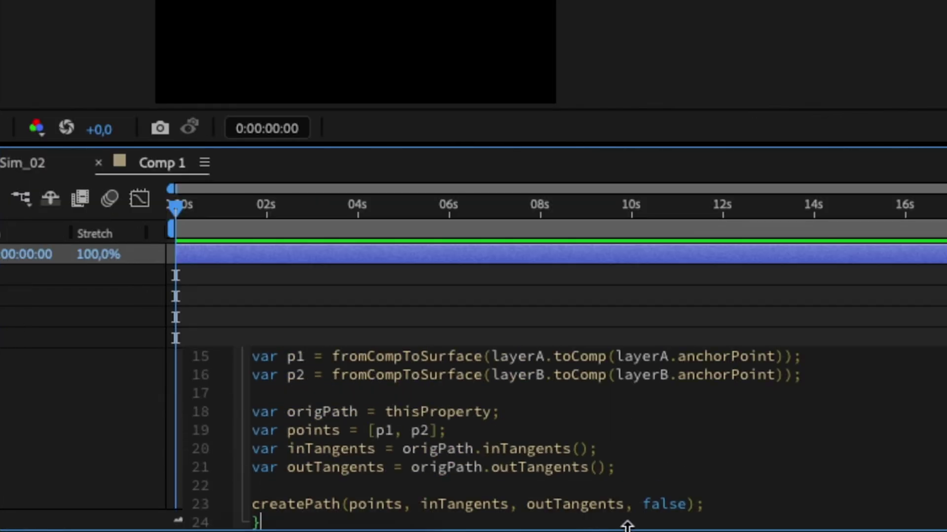
scroll(638, 443, up, 10)
drag(412, 376, 426, 395)
text(Hard Work pst)
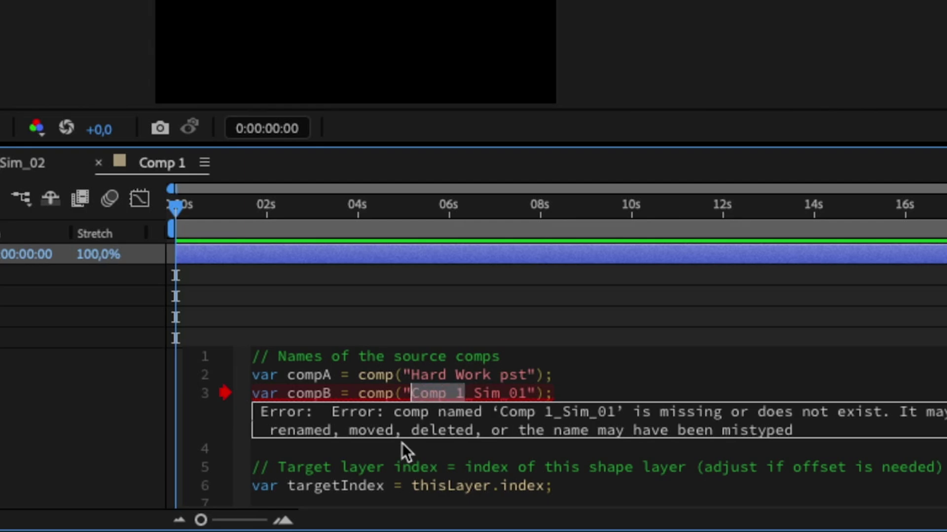
text(Hard Work pst)
drag(408, 495, 522, 500)
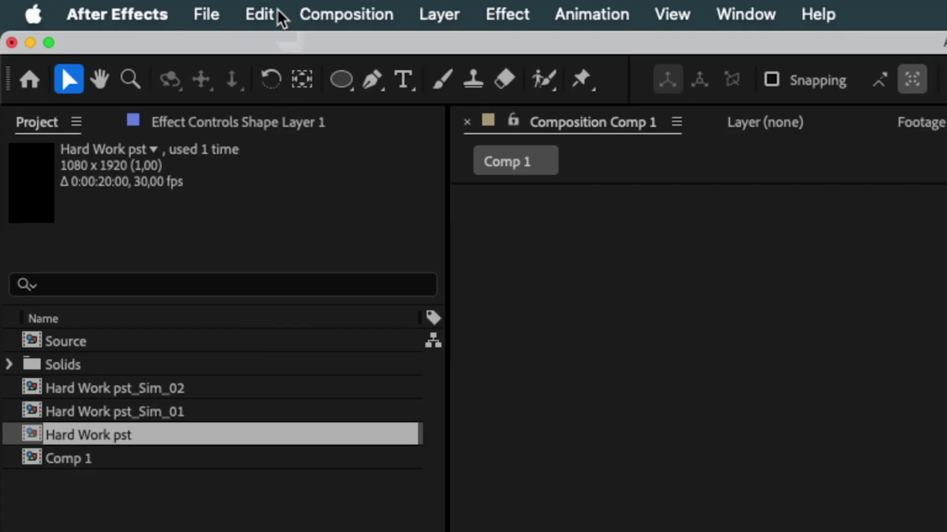
Paste a property-linked copy of the line layer as Shape Layer 2.
click(103, 6)
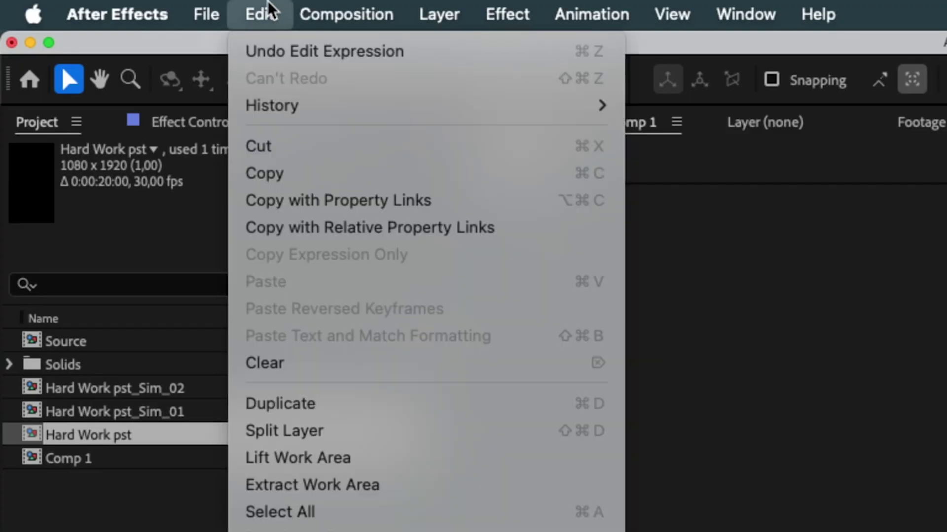
click(345, 194)
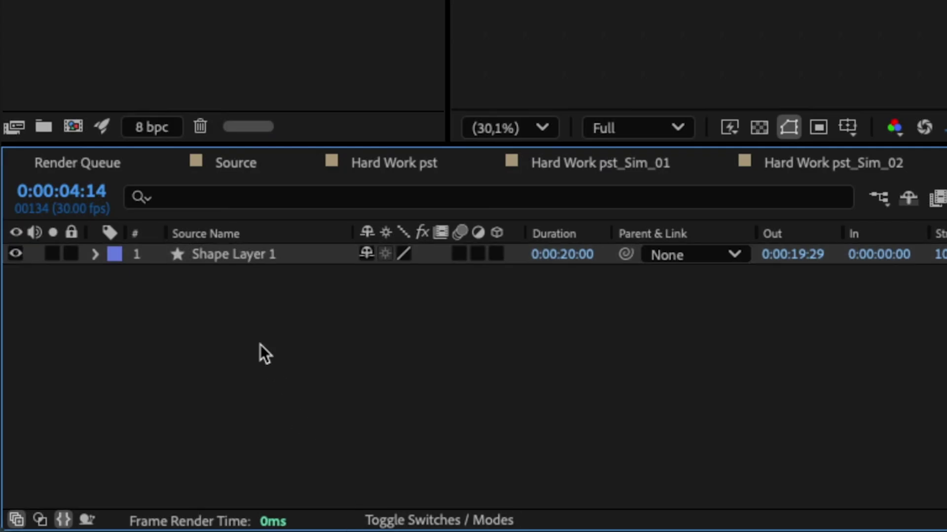
key(ctrl+v)
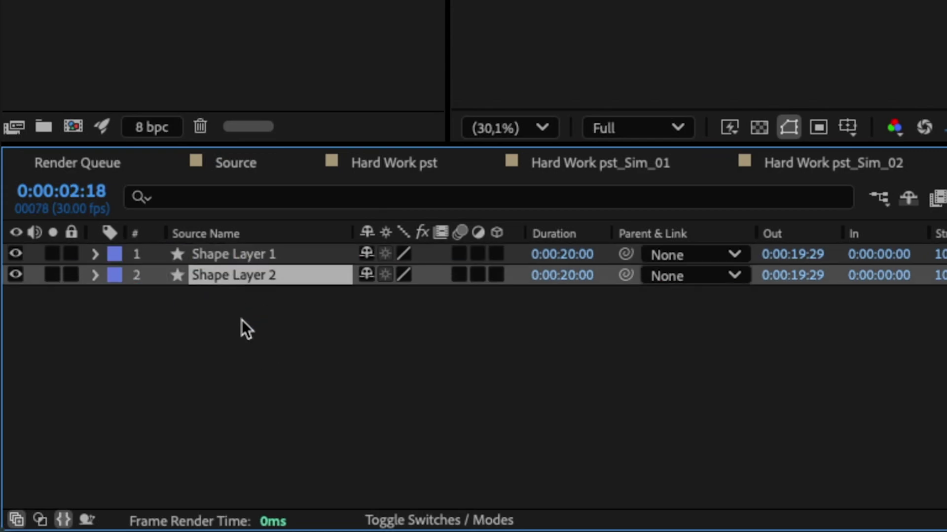
Reveal Shape Layer 2's Path expression through Contents > Shape 1 > Path 1, and enlarge the field.
click(94, 275)
click(118, 296)
click(139, 318)
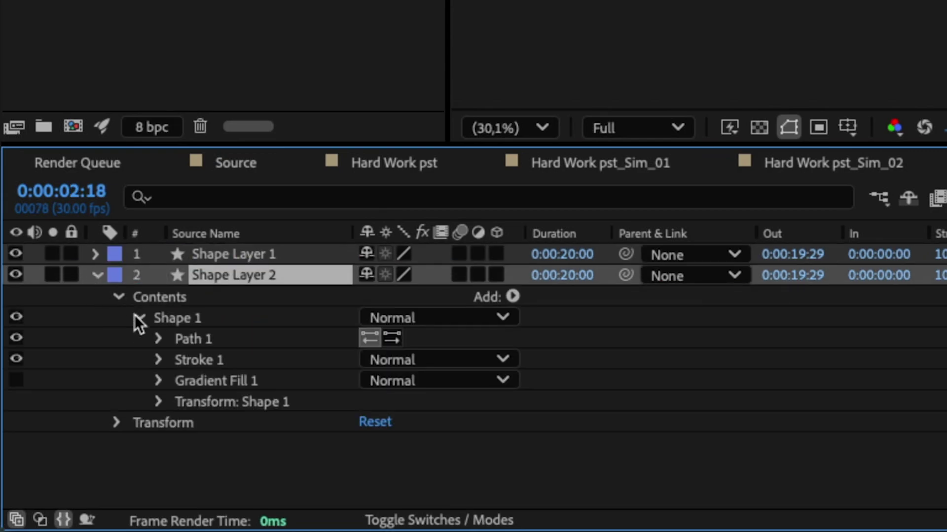
click(161, 338)
click(182, 359)
drag(318, 392, 341, 433)
Copy Shape Layer 1's connecting-lines Path expression into Shape Layer 2's Path.
click(94, 254)
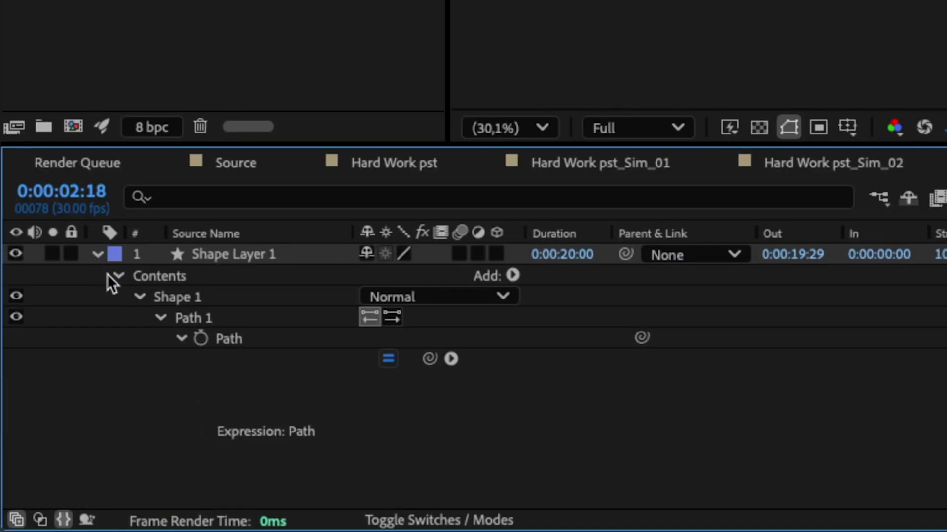
click(946, 413)
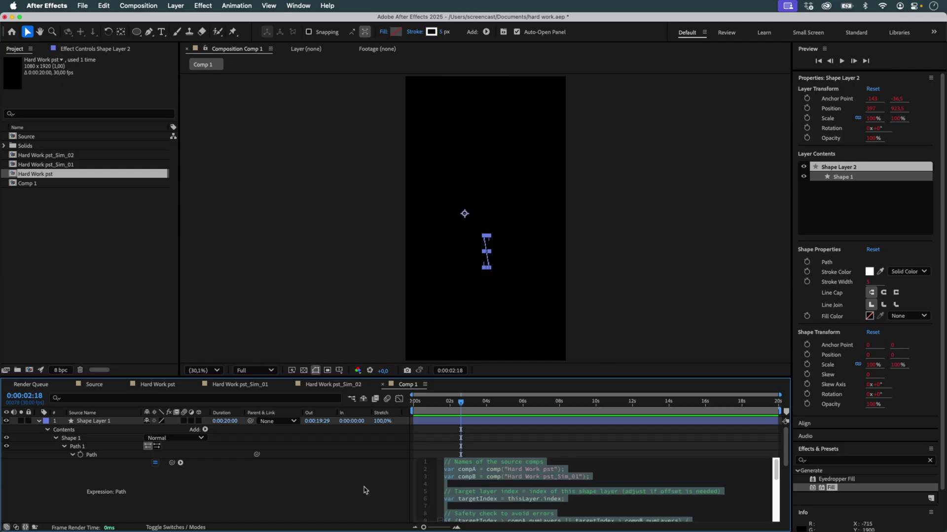
click(365, 491)
click(39, 421)
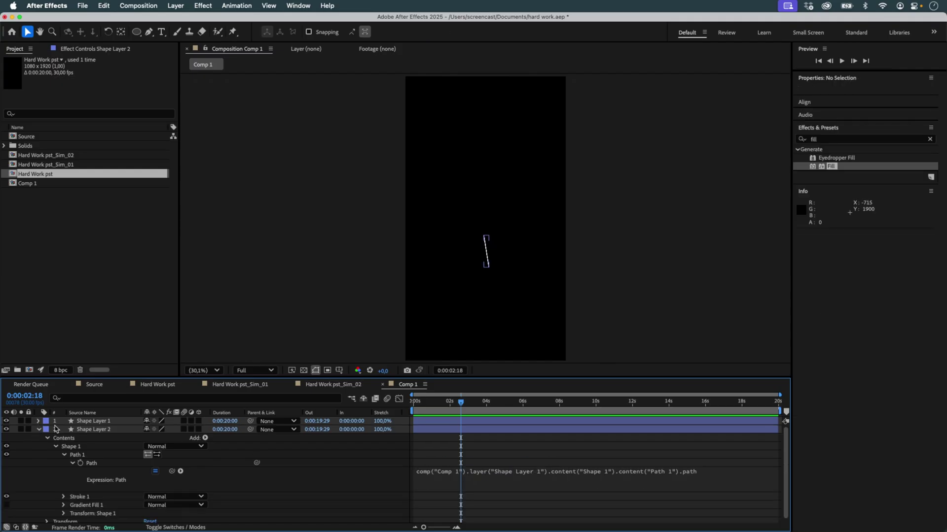
click(496, 474)
key(super+v)
key(KP_Enter)
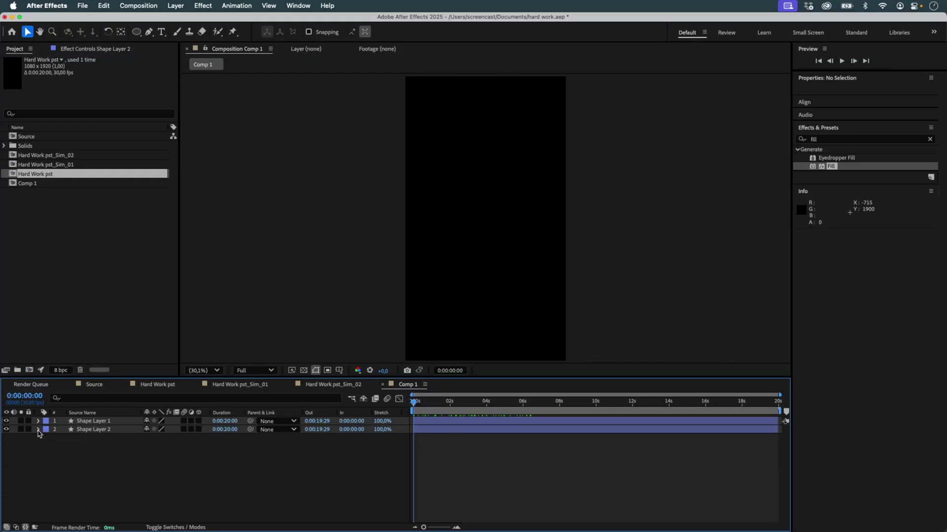
Duplicate Shape Layer 2 into 507 copies of the line.
click(104, 430)
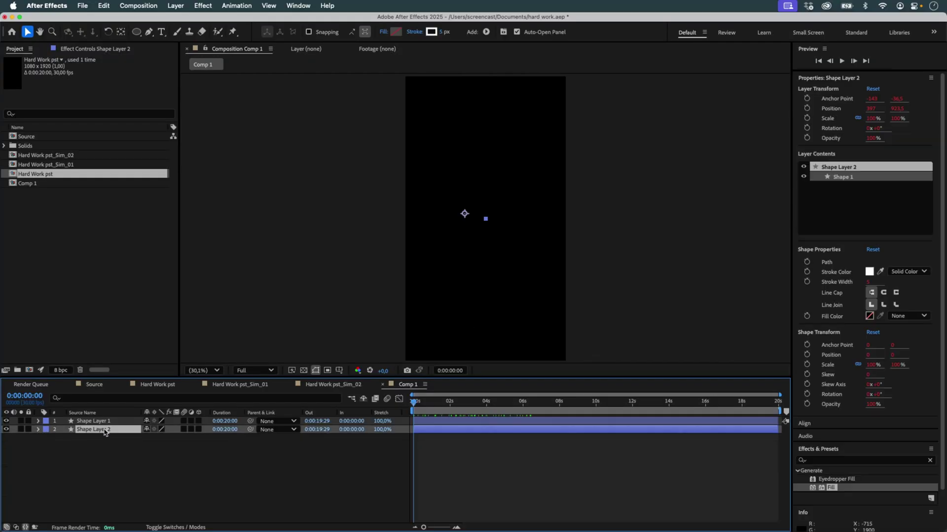
click(144, 5)
mouse_move(173, 5)
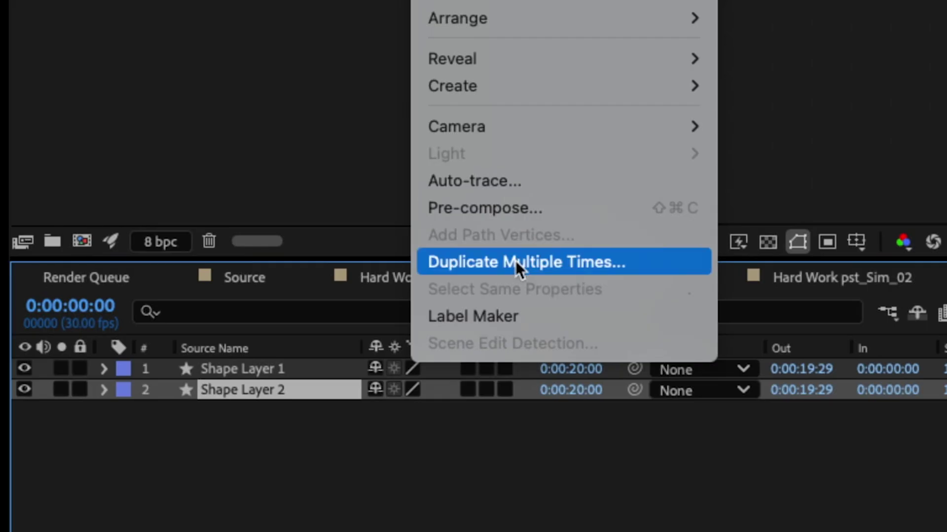
click(516, 261)
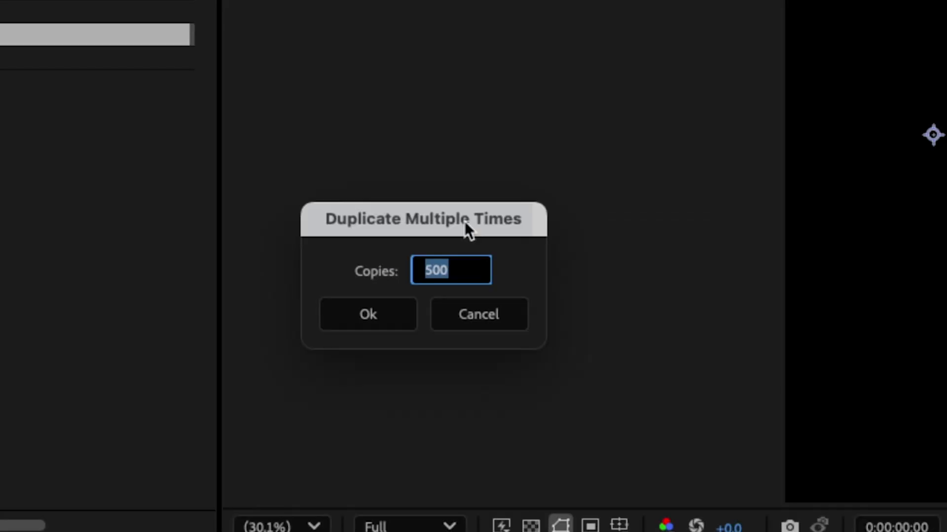
text(50)
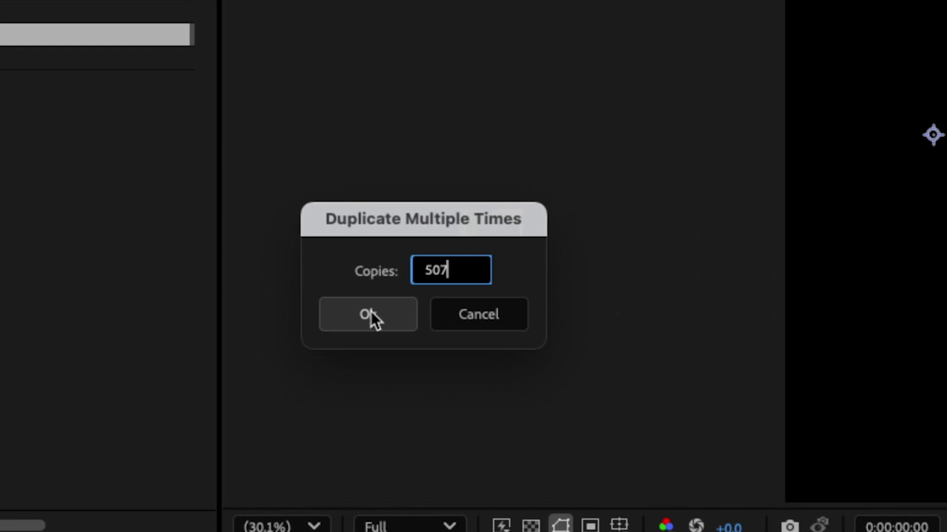
click(372, 313)
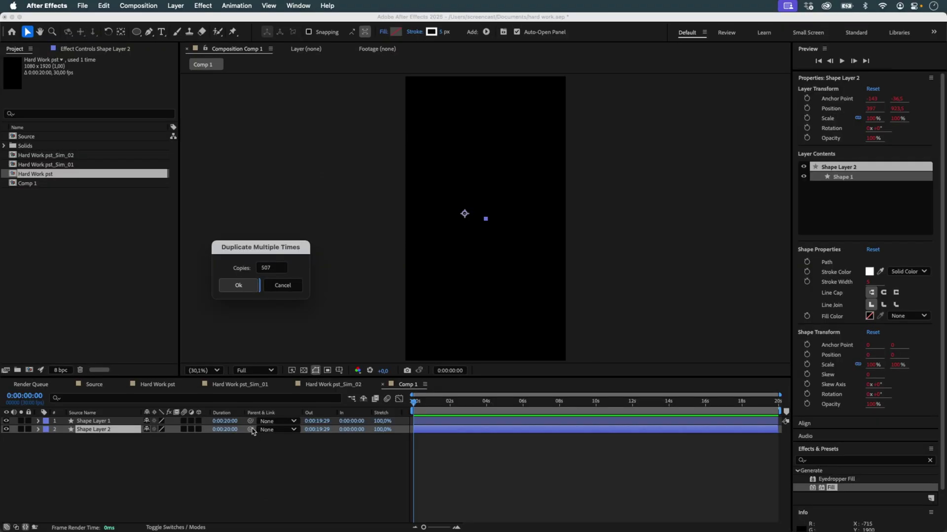
Preview and scrub the first second to inspect the connecting lines.
click(259, 344)
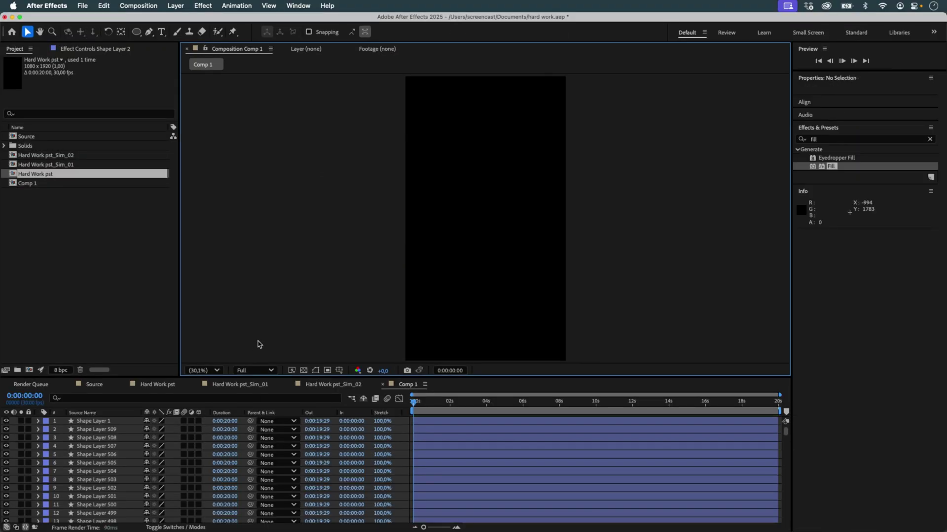
key(space)
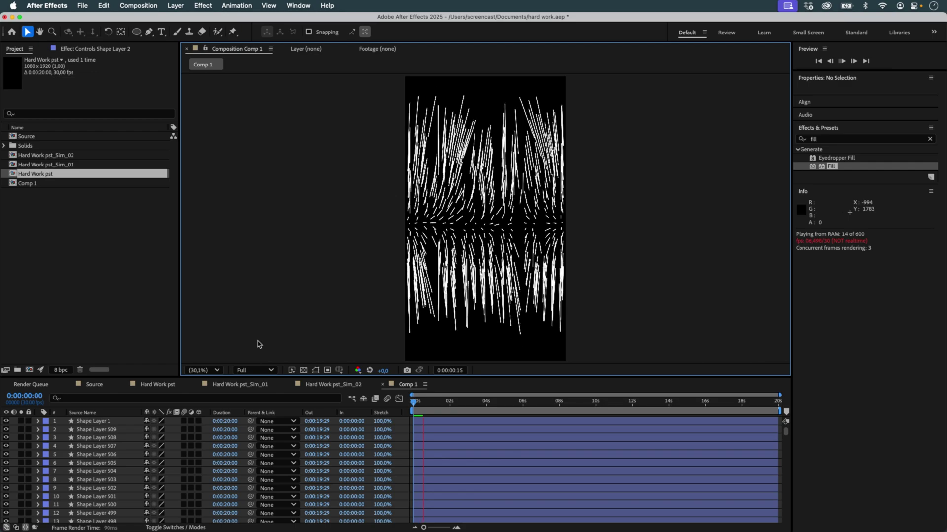
key(space)
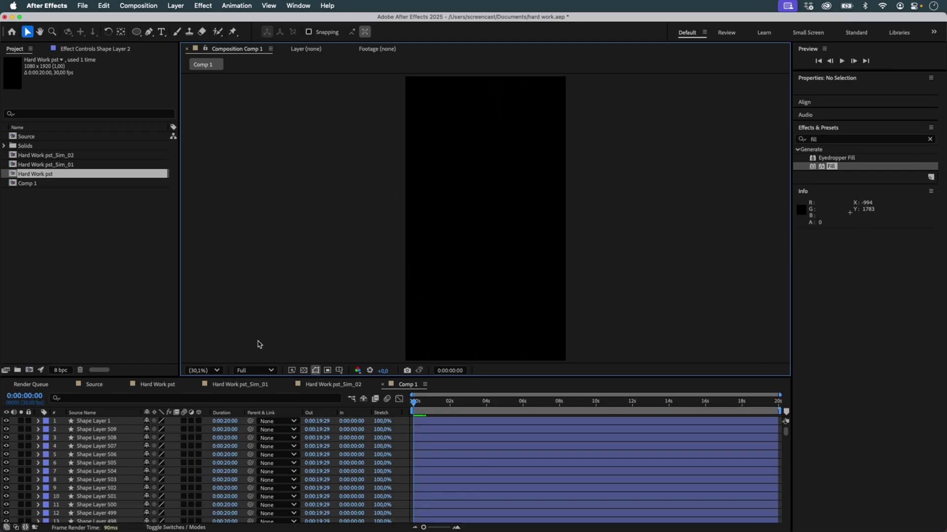
drag(420, 403, 423, 404)
drag(785, 432, 784, 531)
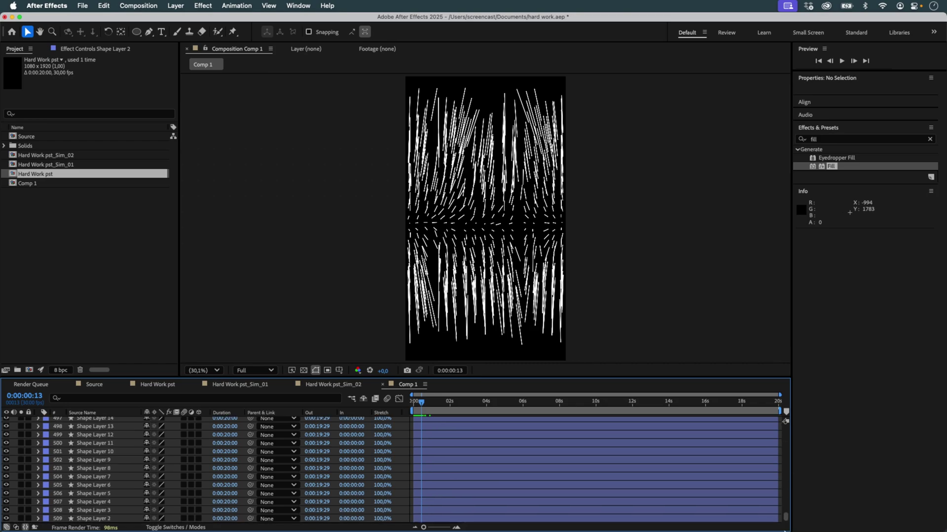
Check the circle count in Sim_01, then duplicate Shape Layer 2 once more for 510 lines.
click(341, 388)
click(252, 387)
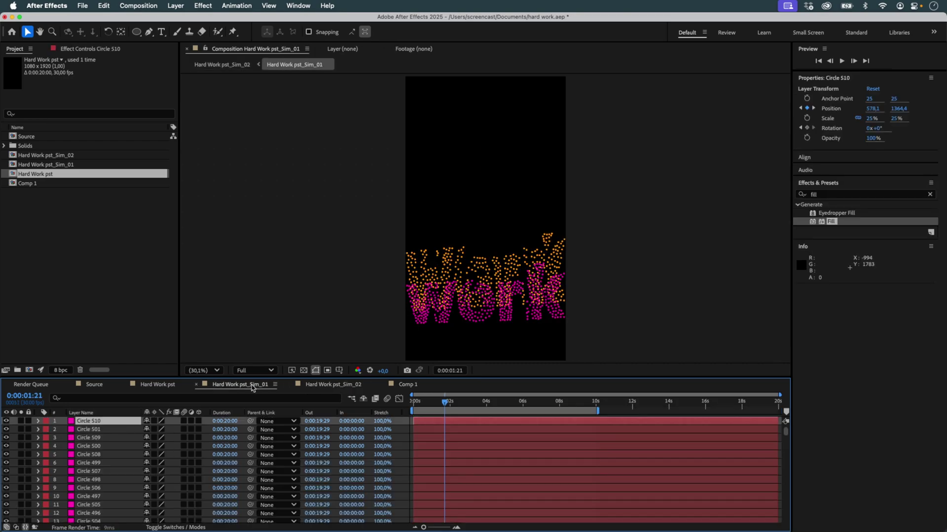
drag(787, 434, 786, 524)
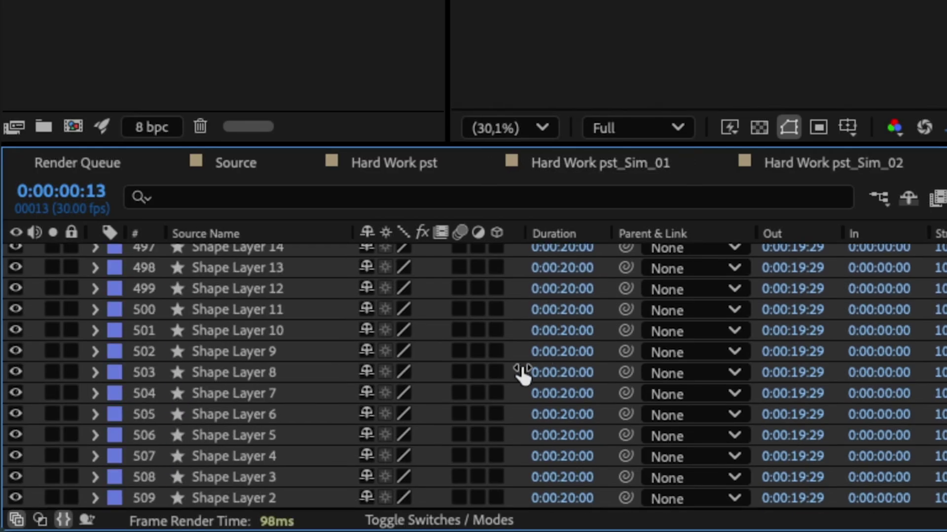
scroll(261, 449, up, 15)
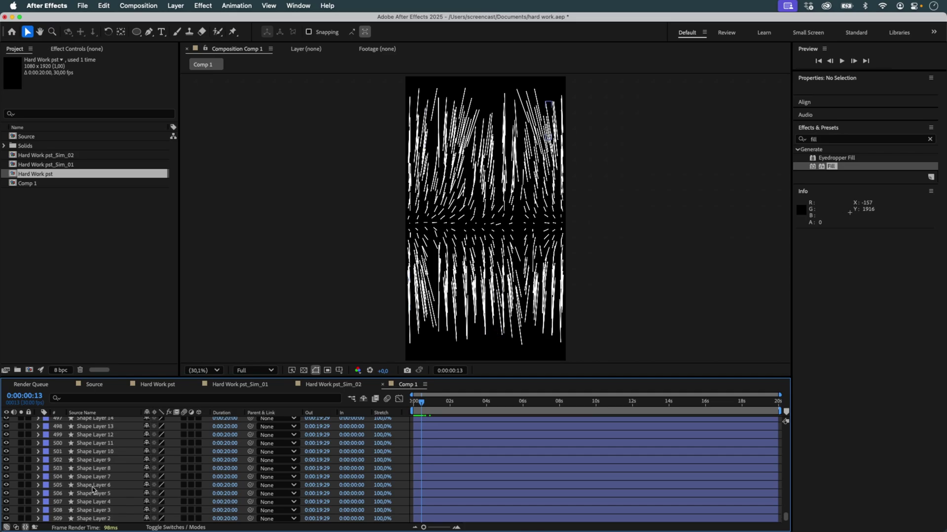
click(98, 518)
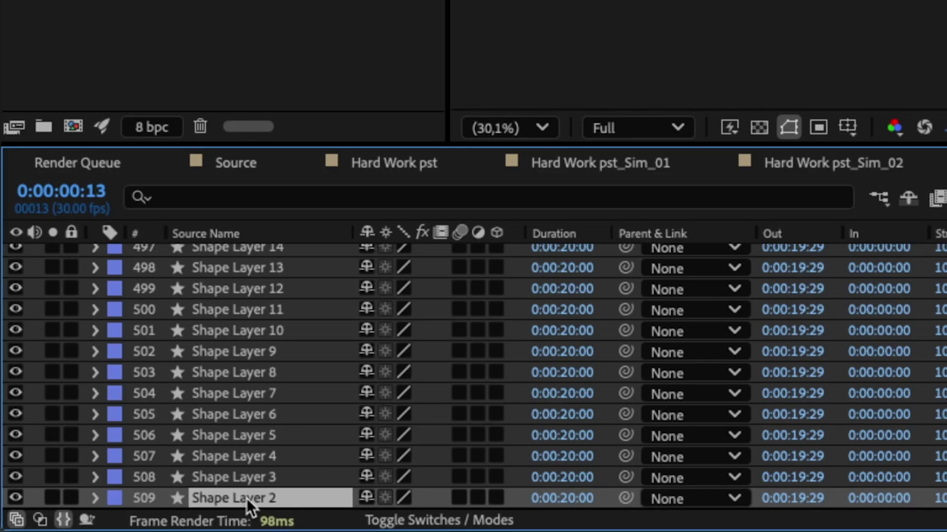
key(ctrl+d)
click(259, 491)
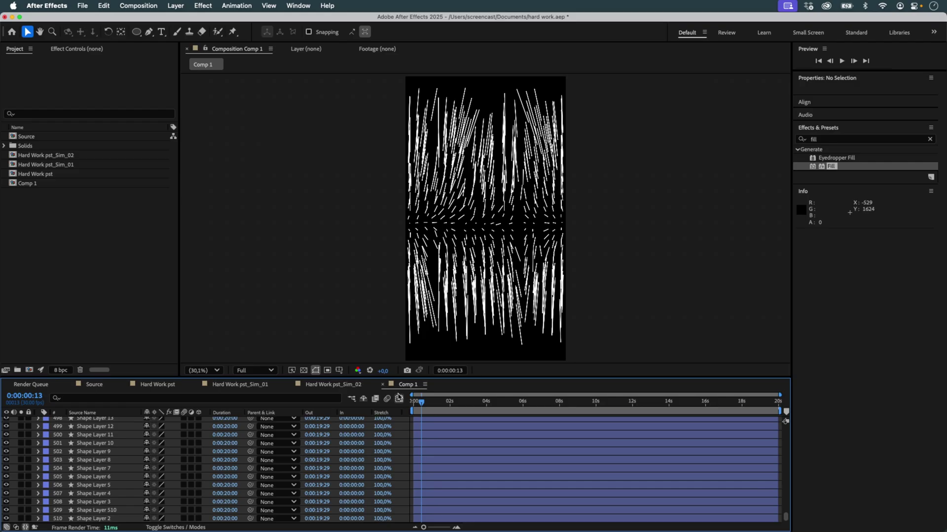
Rename Comp 1 to 'Hard work Lines' in Composition Settings.
key(super+k)
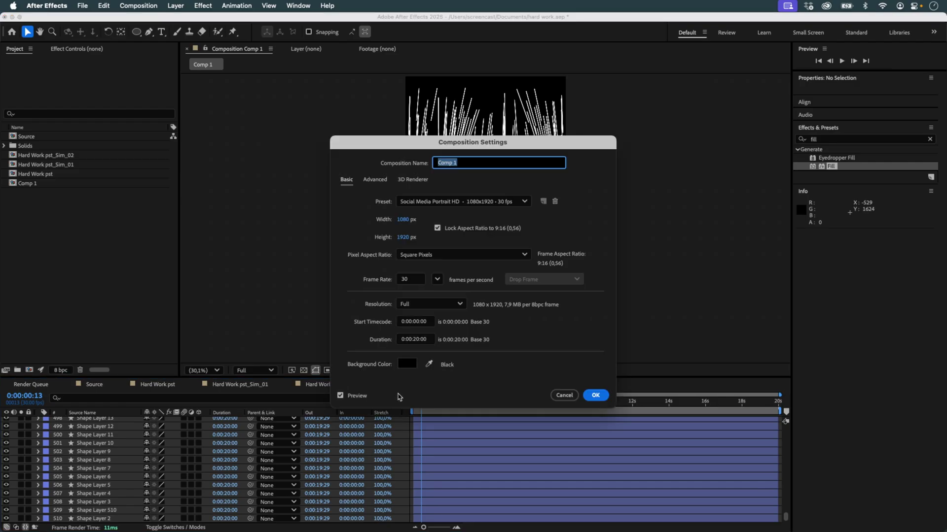
text(Hard work Lines)
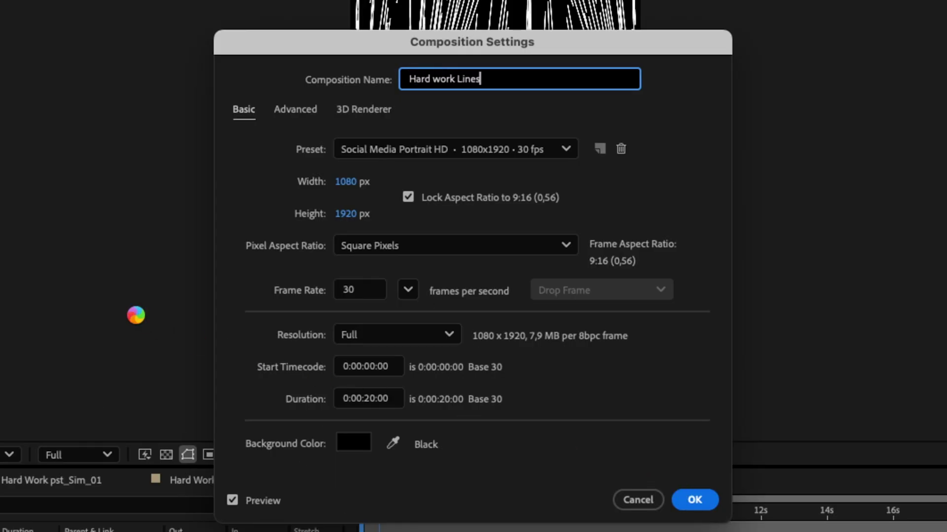
key(Return)
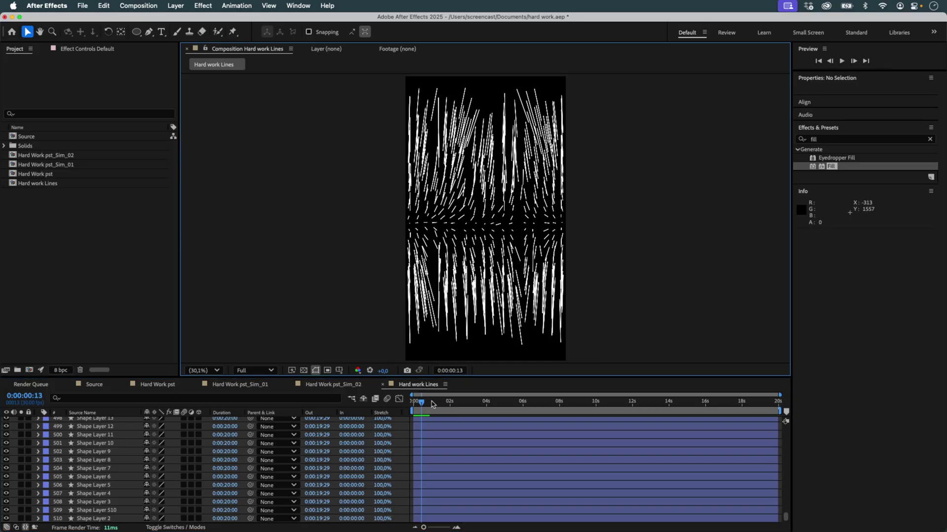
Return to the start and play the lines forming 'Hard' and 'work'.
drag(462, 403, 447, 402)
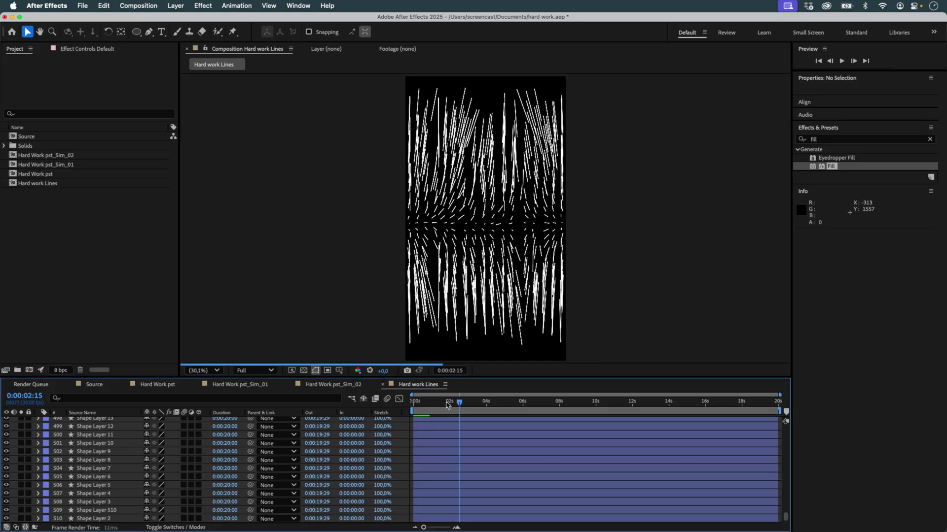
click(415, 405)
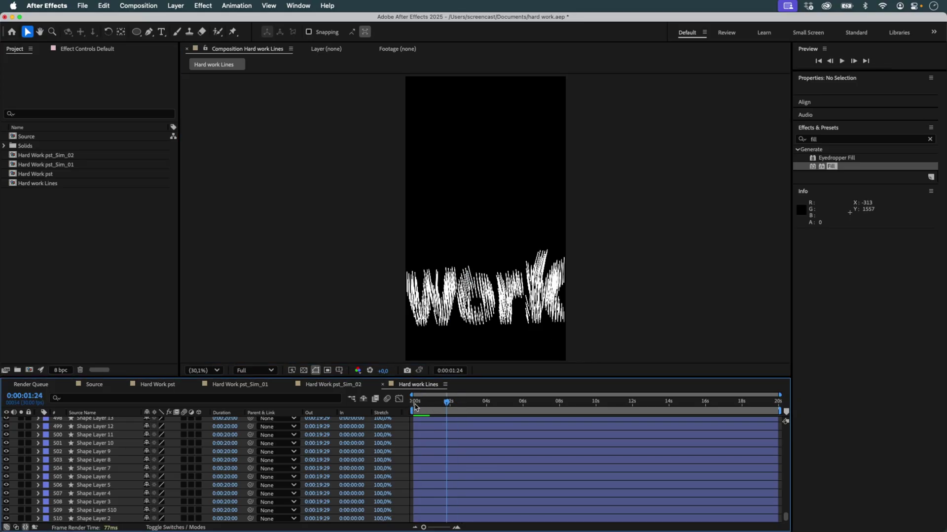
key(space)
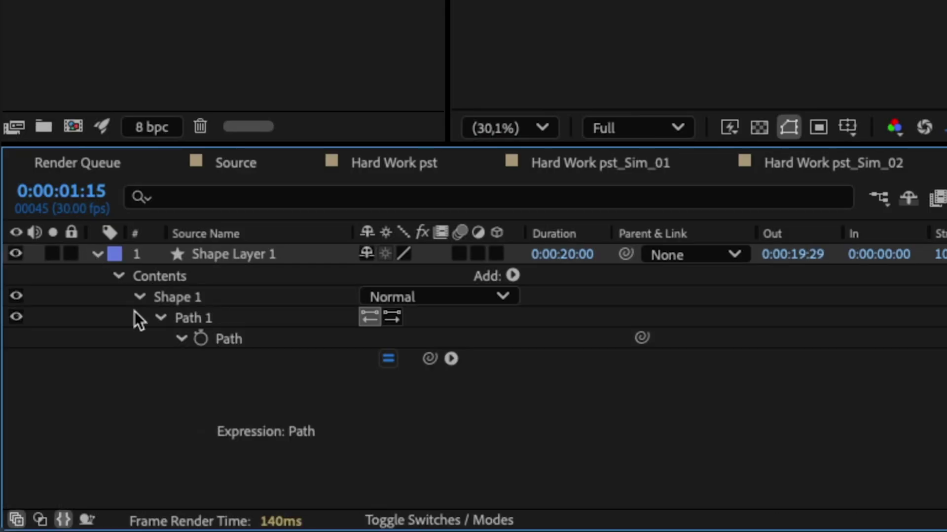
Set the line stroke's Taper End Length to 100%.
click(161, 319)
scroll(160, 339, down, 5)
click(180, 297)
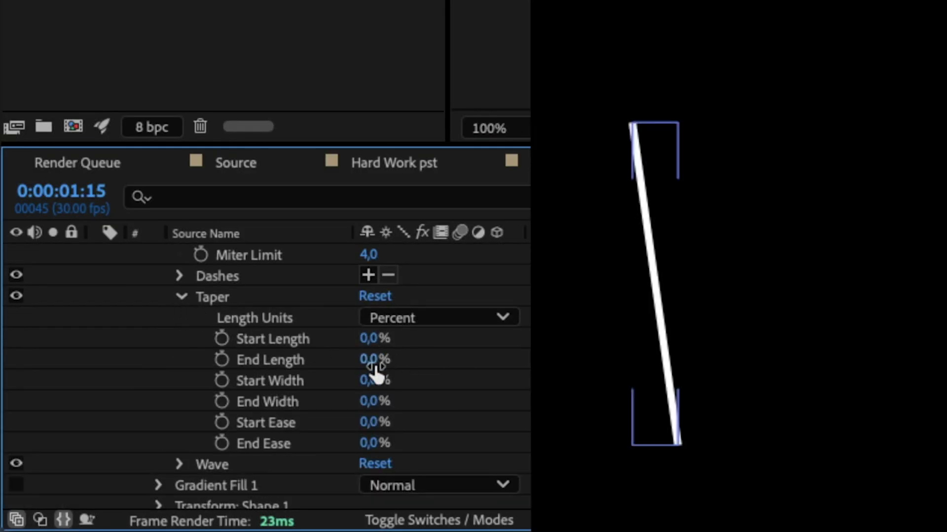
drag(373, 359, 422, 360)
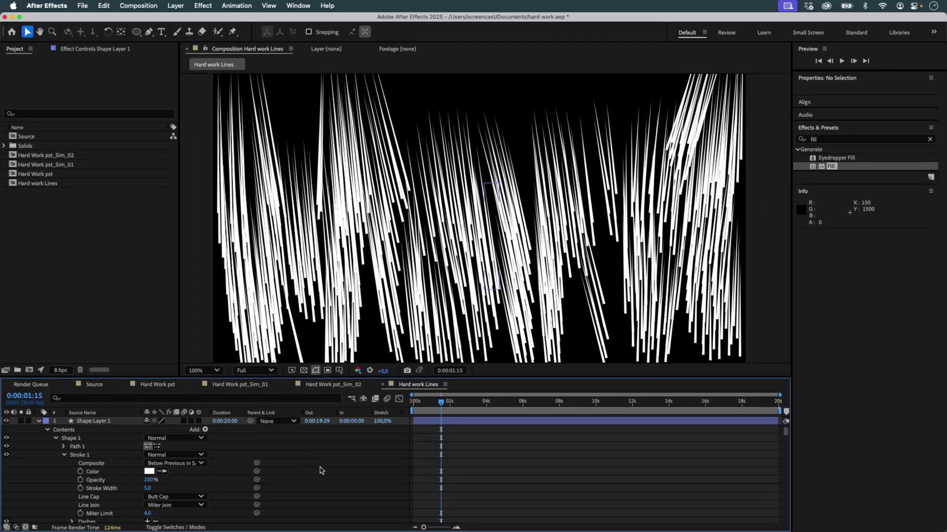
Fit the composition in the viewer and preview the tapered lines, stopping at frame 25.
key(shift+/)
key(space)
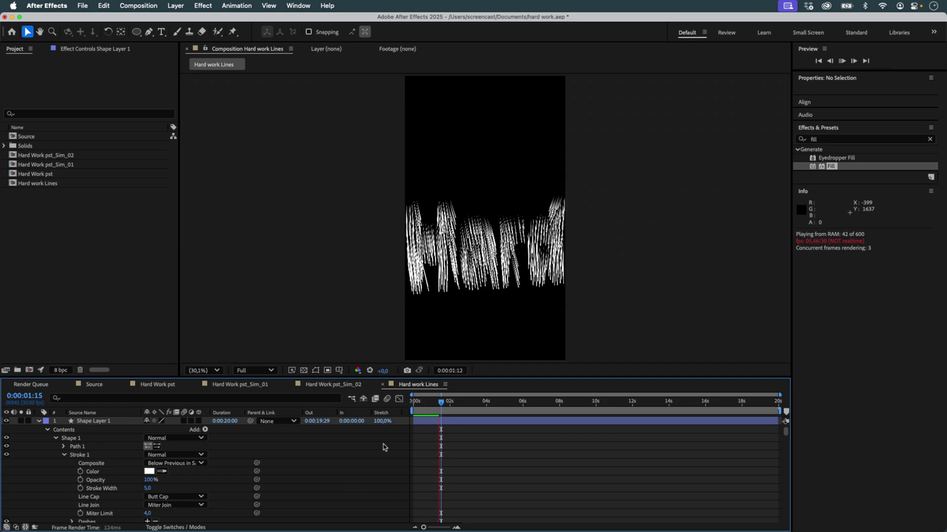
scroll(494, 309, up, 1)
click(429, 401)
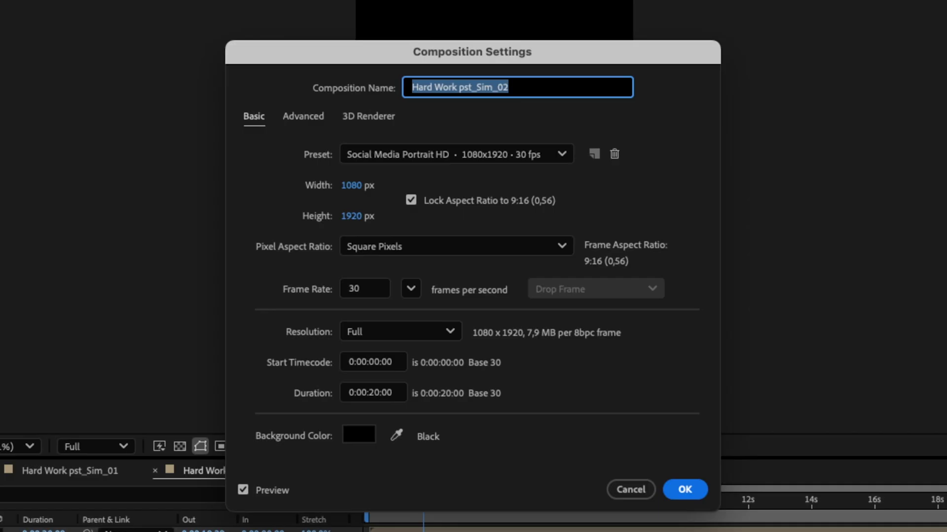
Rename Hard Work pst_Sim_02 to 'Hard Work Comp' and place Hard work Lines between the sim layers.
click(496, 161)
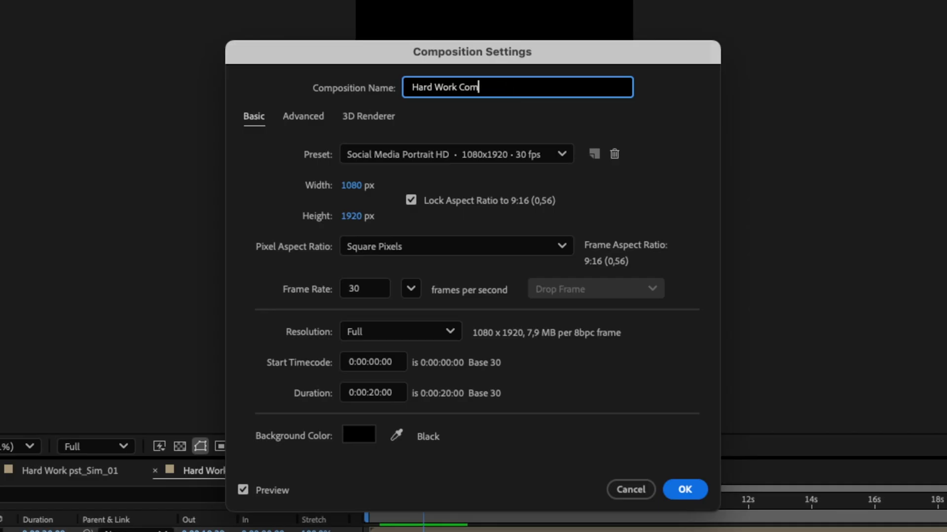
key(Return)
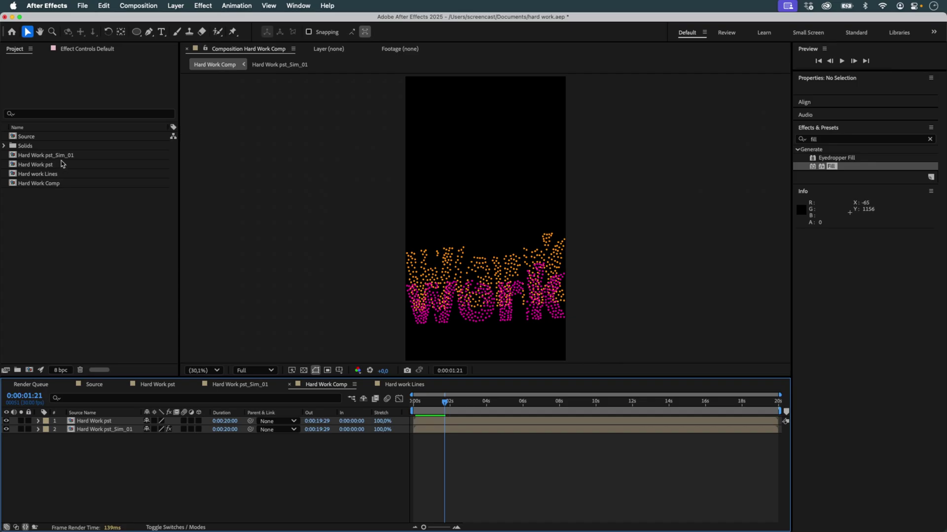
drag(52, 174, 114, 425)
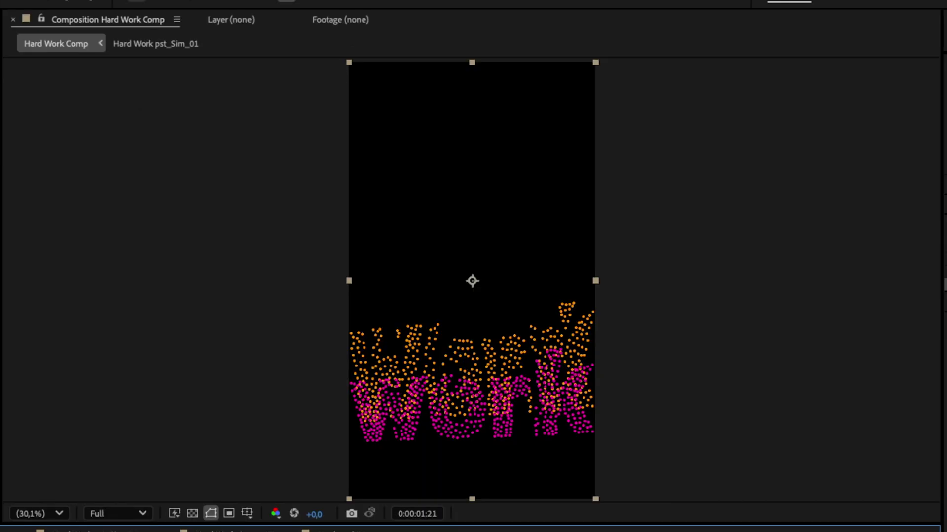
Hide the orange Sim_01 particles, fit the portrait view and preview the combined composition.
key(slash)
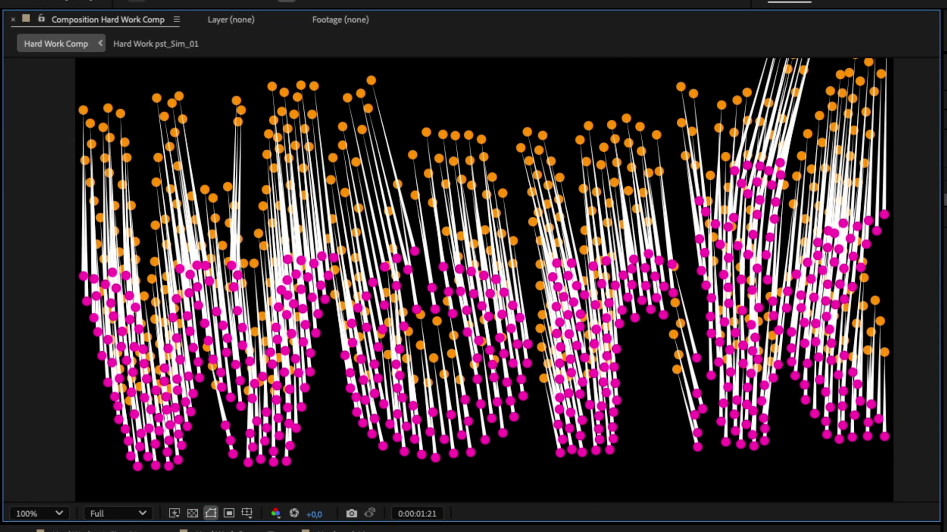
key(comma)
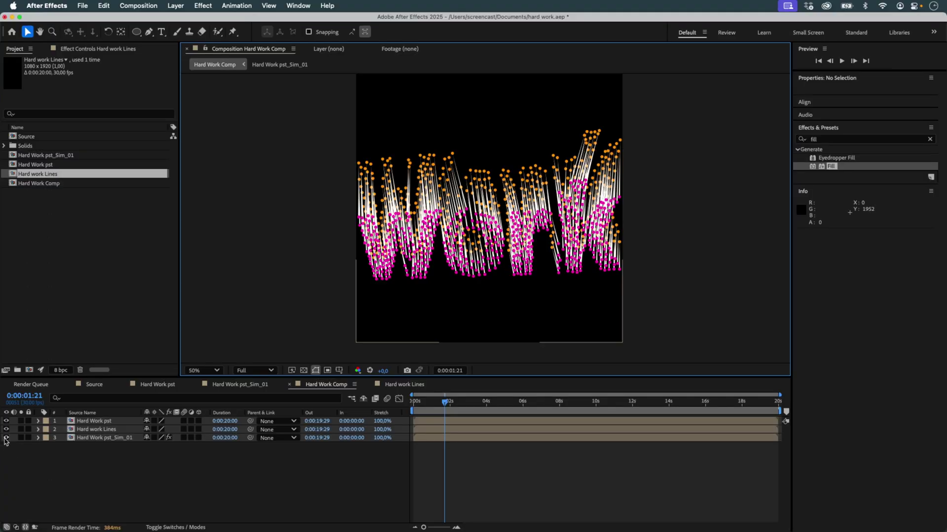
click(6, 438)
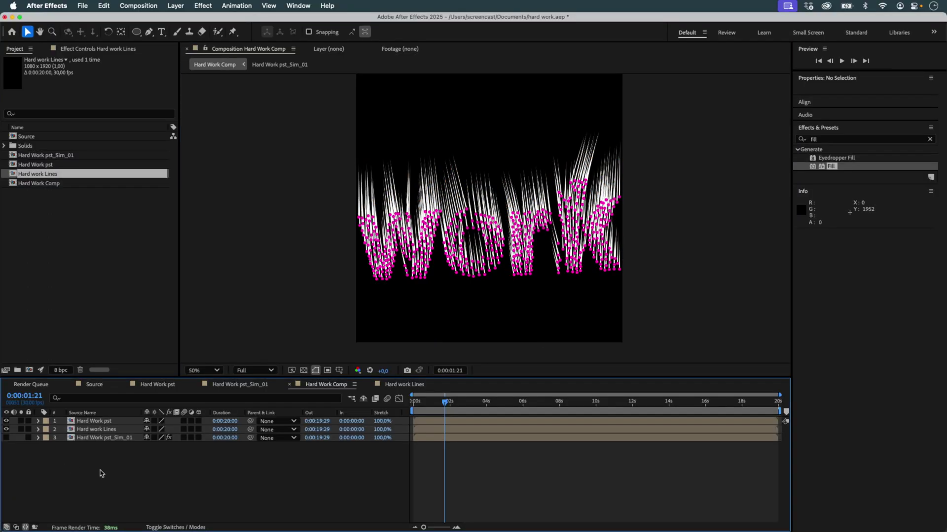
key(shift+slash)
key(space)
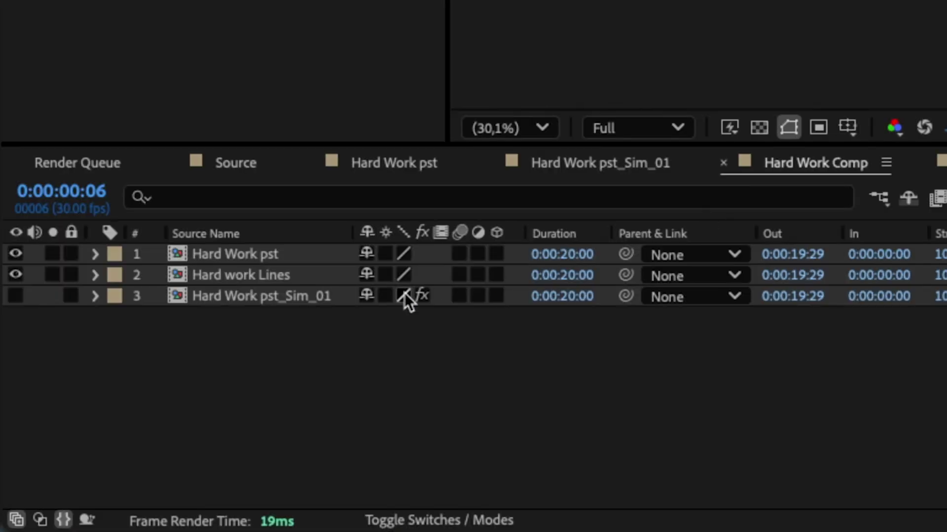
Add a new adjustment layer and apply Deep Glow to it.
right_click(406, 320)
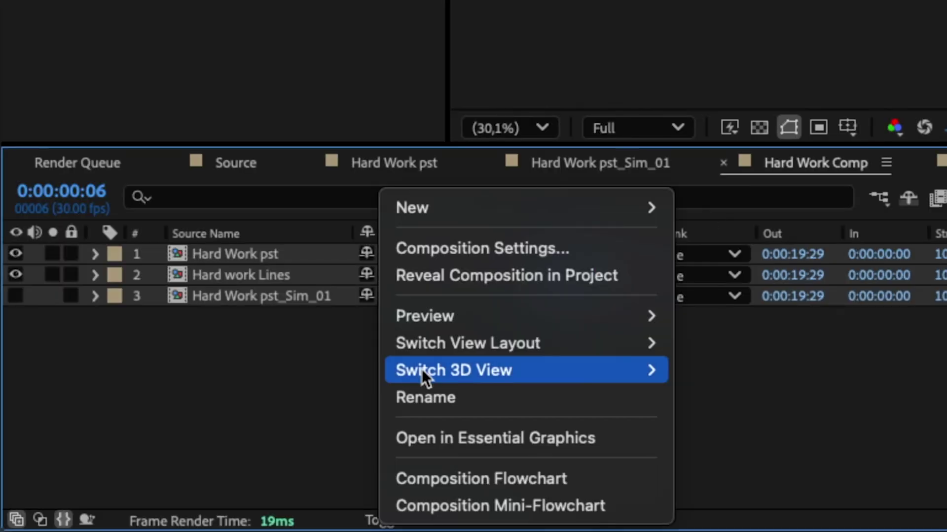
mouse_move(539, 203)
click(891, 409)
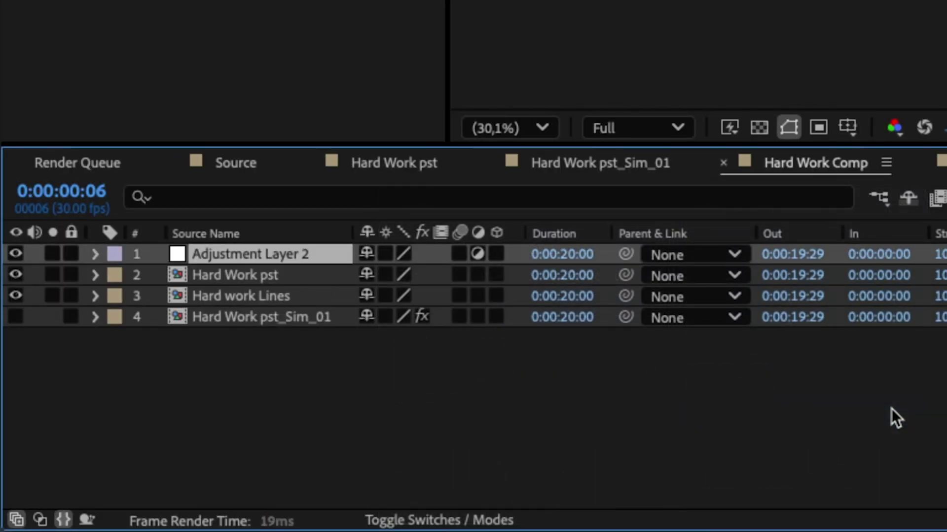
click(486, 95)
text(deep)
double_click(466, 164)
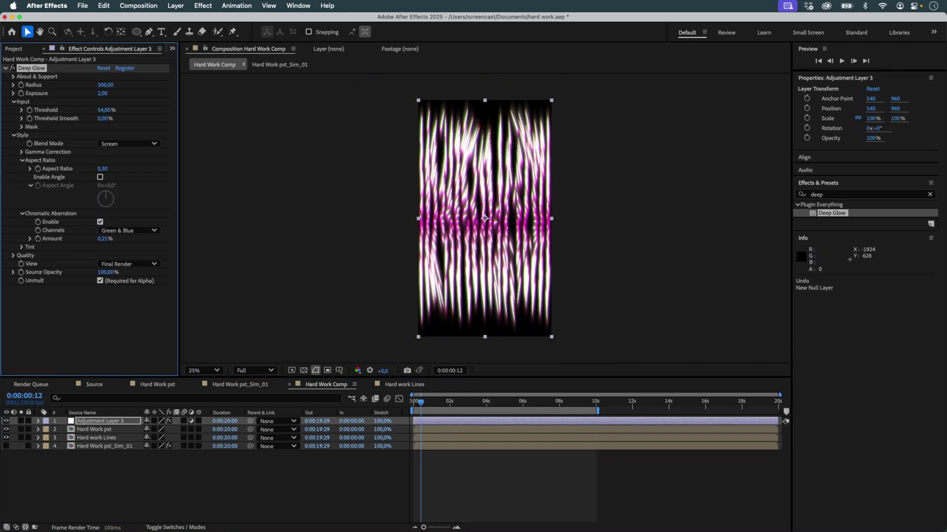
Set Deep Glow's Threshold to 89% and Threshold Smooth to 22%.
click(109, 435)
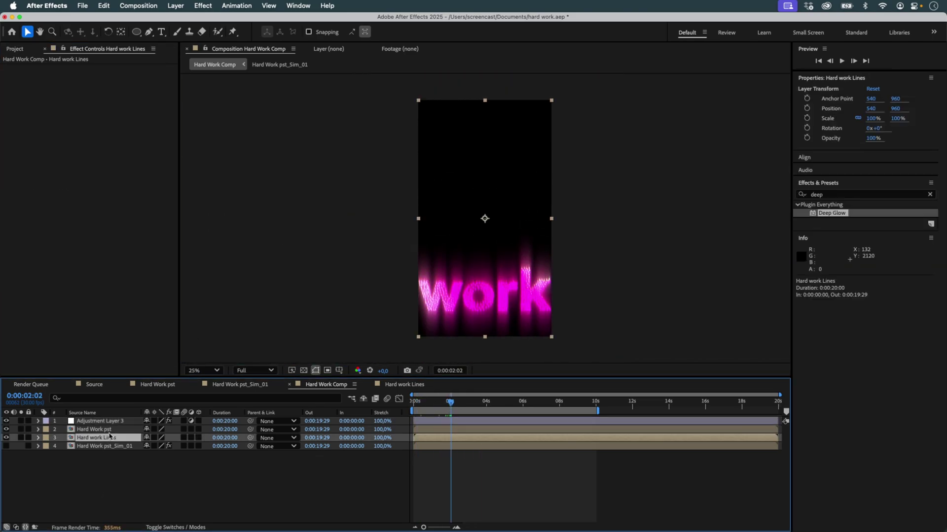
click(98, 420)
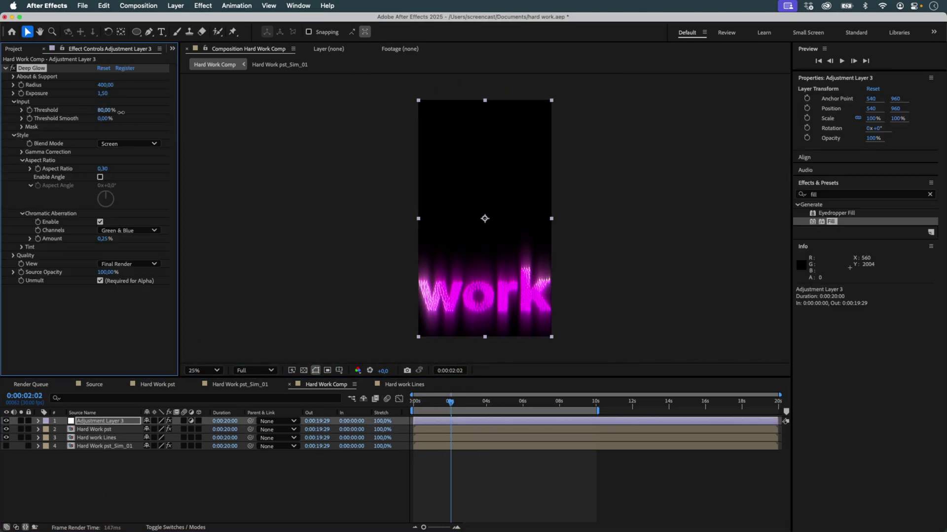
drag(120, 112, 125, 113)
drag(104, 120, 114, 120)
Return to the start and preview the glowing lettering.
drag(451, 403, 435, 405)
key(Home)
key(space)
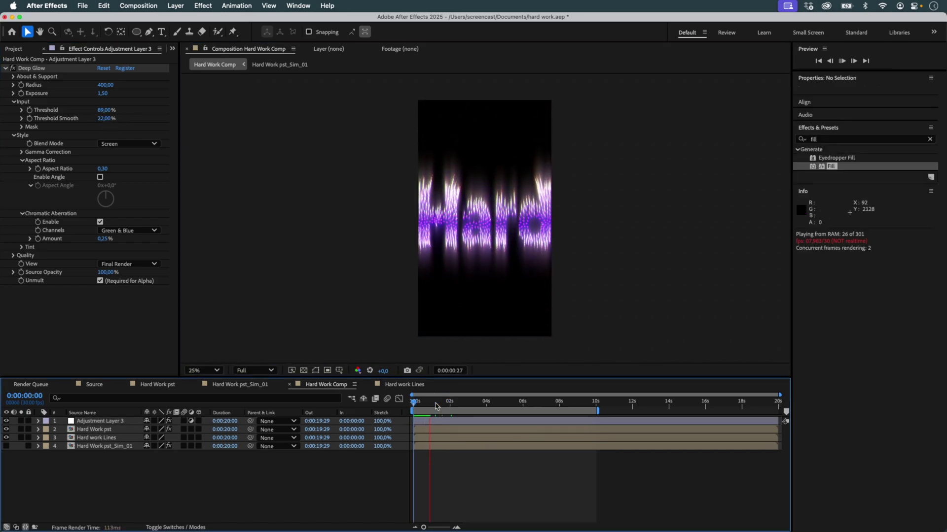